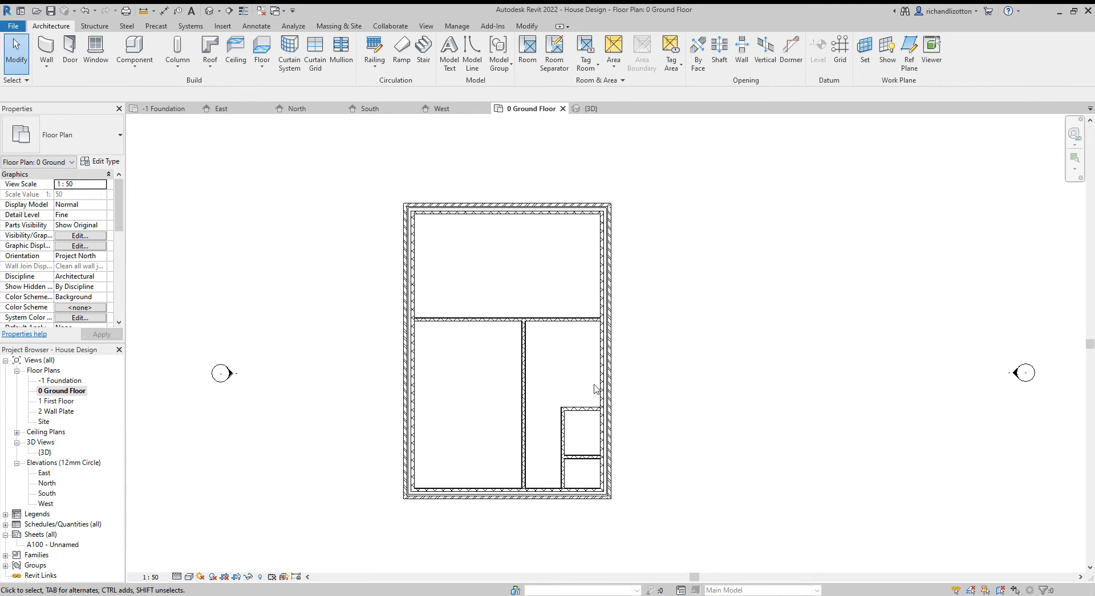
- Start a stair with a sketched run and draw a 1500 mm horizontal boundary line from the external wall along the small room's upper wall
{"action": "scroll", "coordinate": [590, 382], "scroll_direction": "up", "scroll_amount": 2}
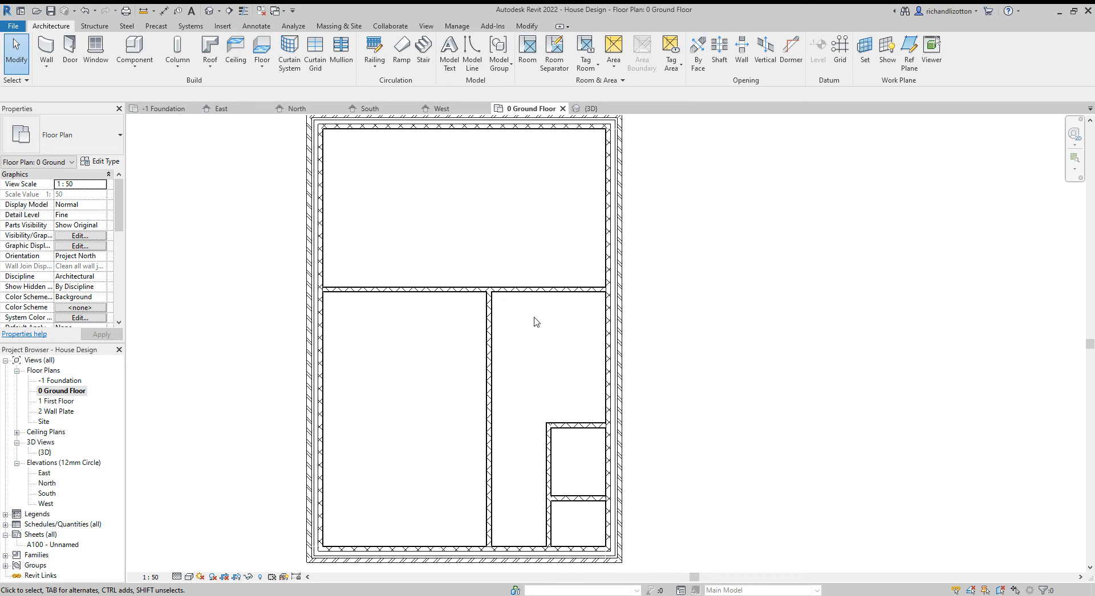
{"action": "left_click", "coordinate": [422, 50]}
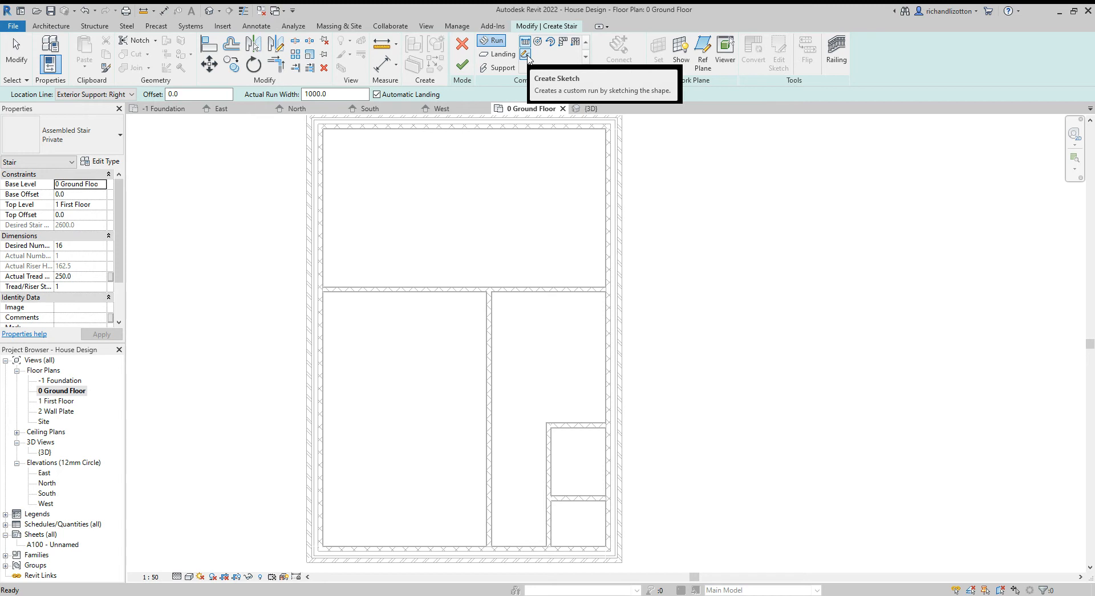
{"action": "left_click", "coordinate": [527, 57]}
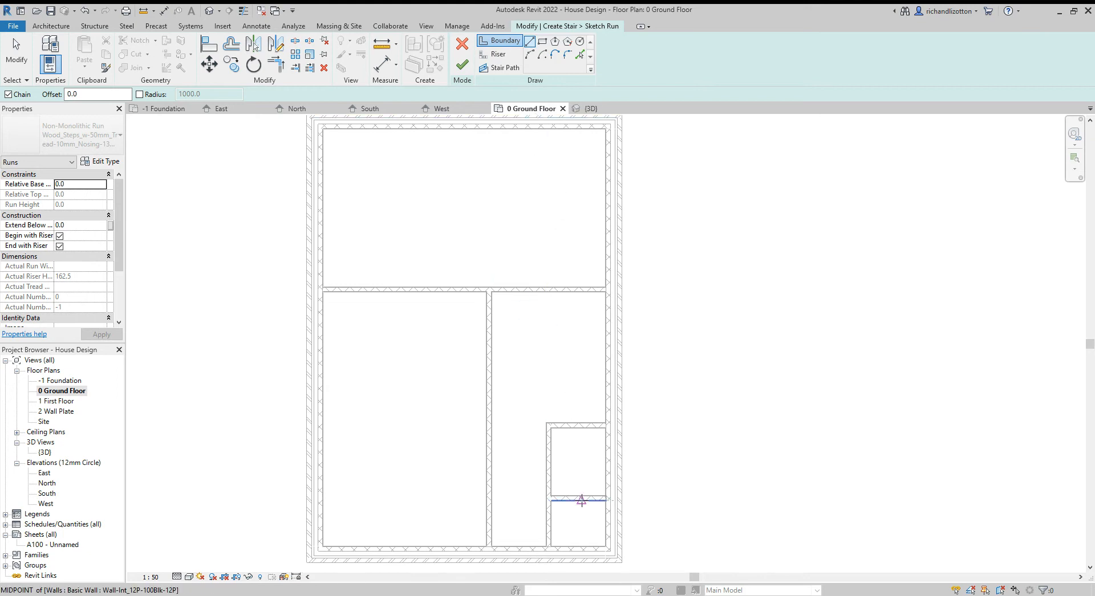
{"action": "scroll", "coordinate": [582, 490], "scroll_direction": "up", "scroll_amount": 3}
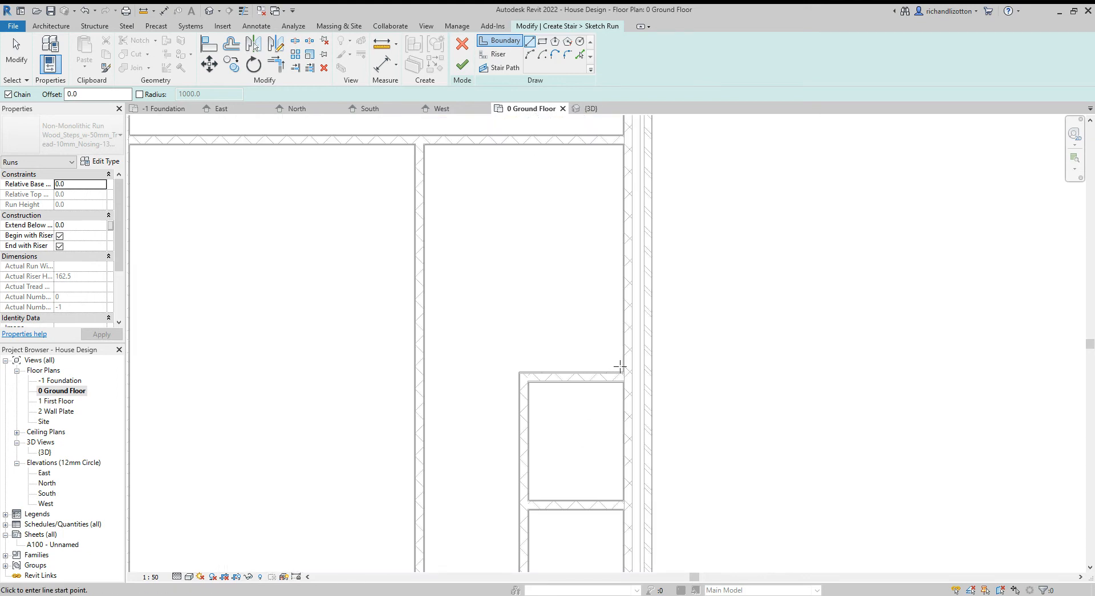
{"action": "left_click", "coordinate": [623, 372]}
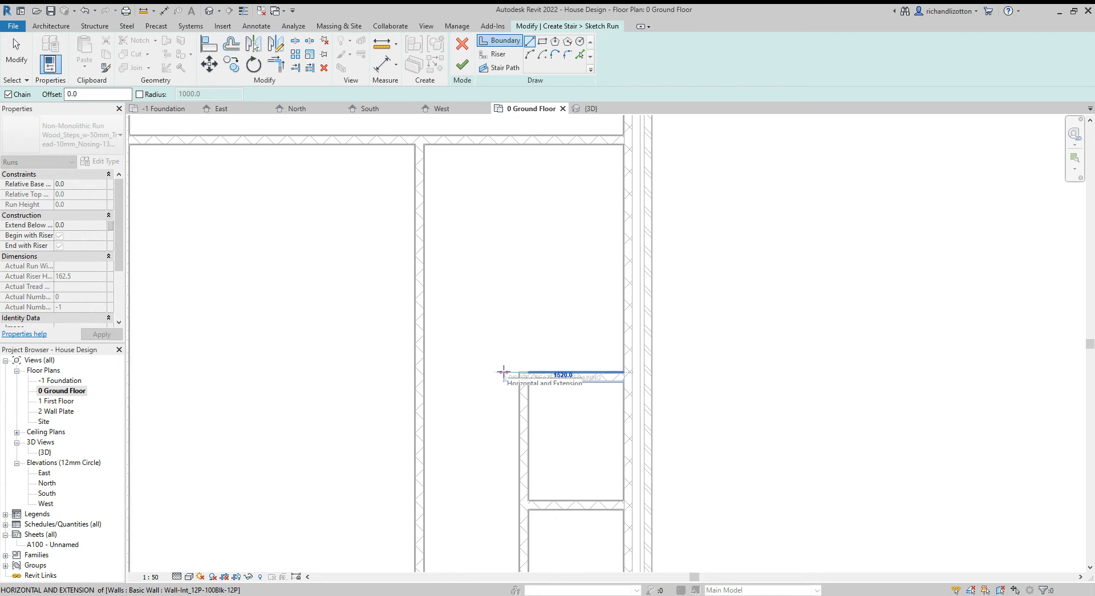
{"action": "type", "text": "1500"}
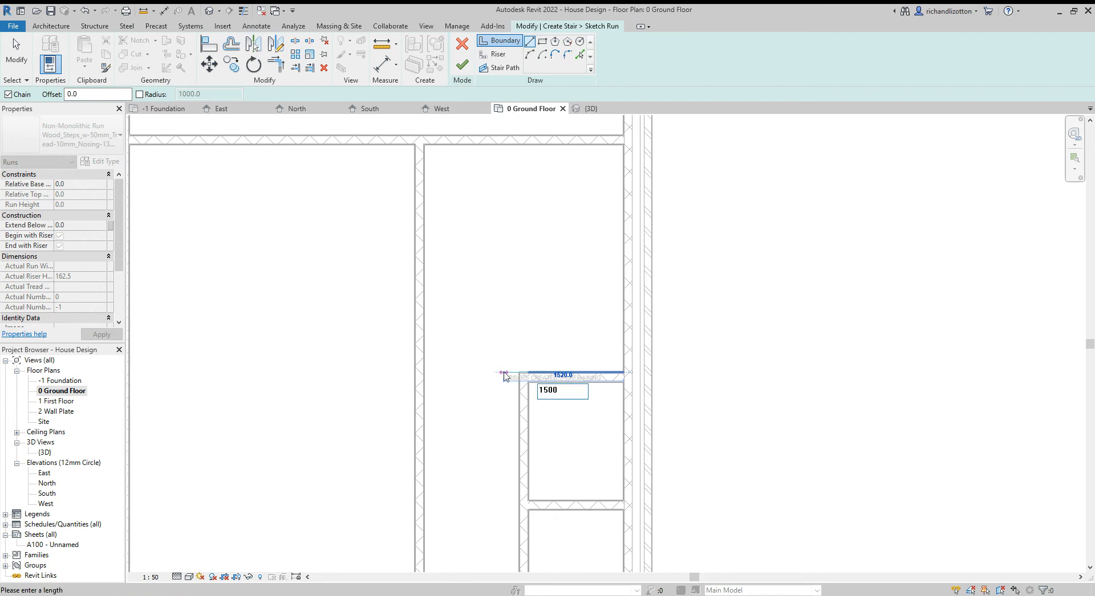
{"action": "key", "text": "Return"}
{"action": "key", "text": "Escape"}
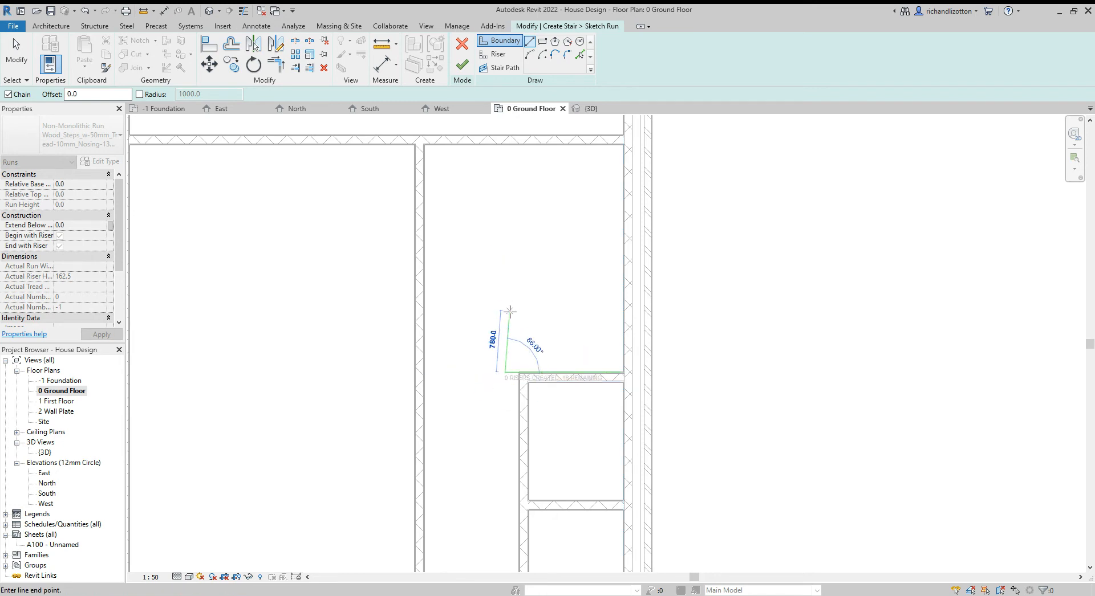
{"action": "key", "text": "Escape"}
- Set the length of the horizontal stair boundary line to 1400 mm
{"action": "left_click", "coordinate": [514, 373]}
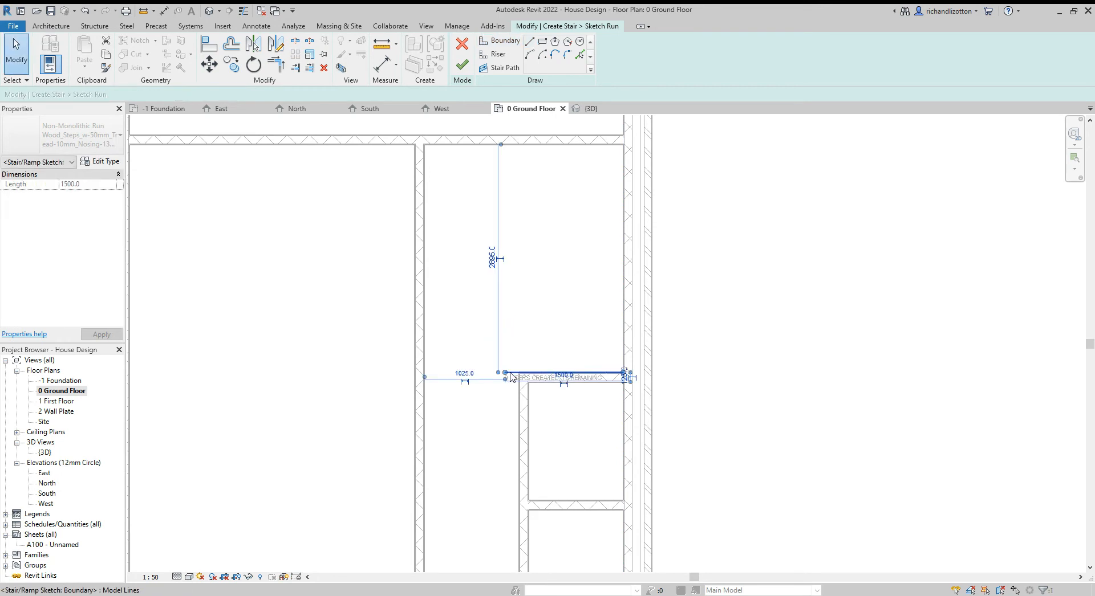
{"action": "left_click", "coordinate": [562, 376]}
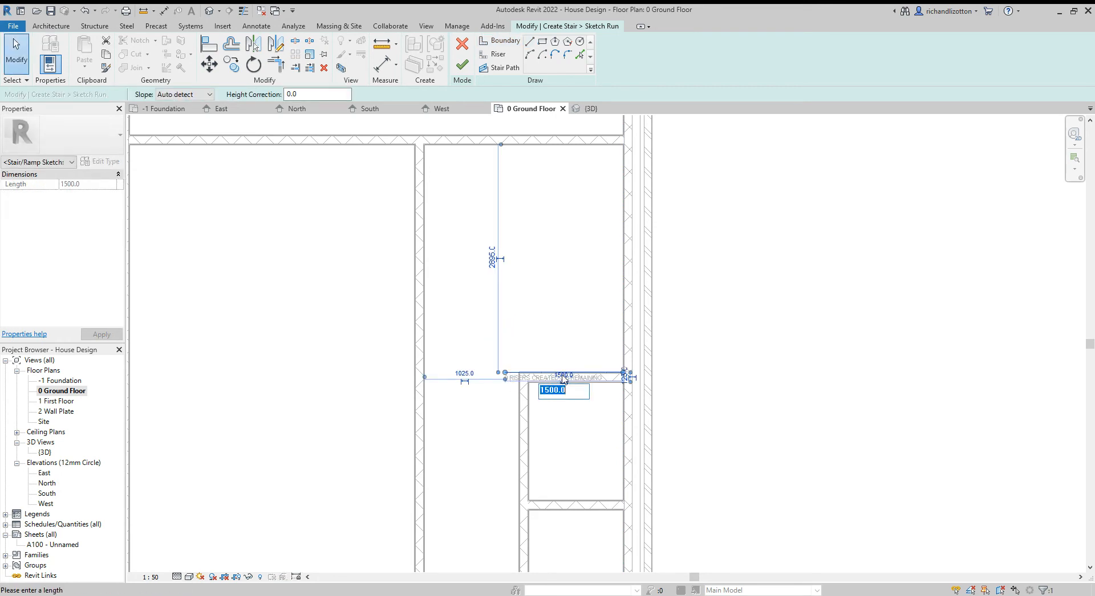
{"action": "type", "text": "1"}
{"action": "key", "text": "Return"}
{"action": "left_click", "coordinate": [548, 326]}
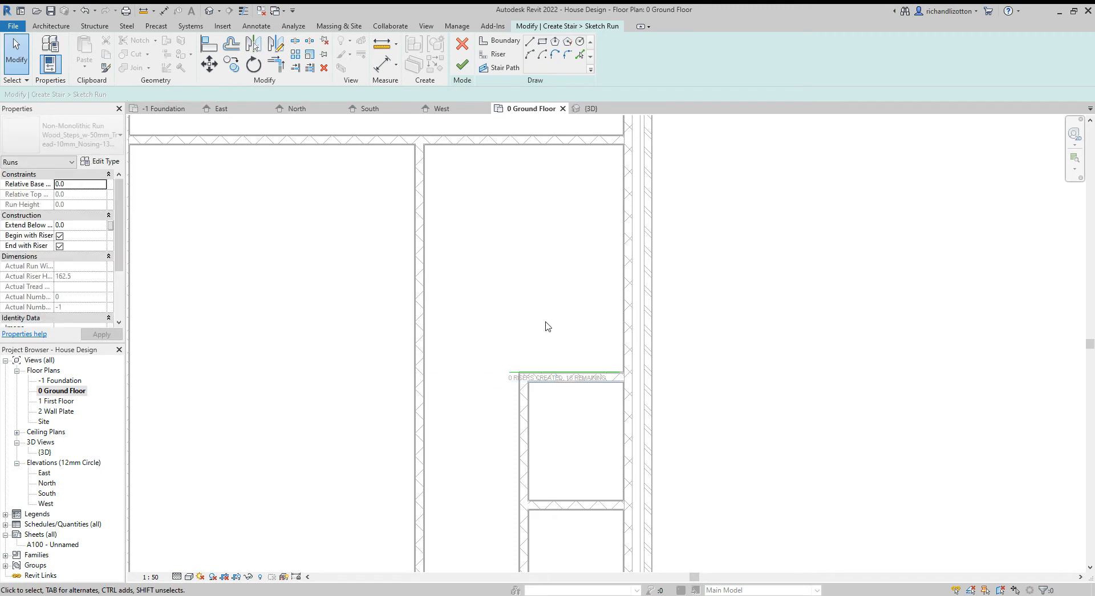
- Draw a vertical stair boundary line about 3340 mm long up the external wall's inner face from the small room's upper corner
{"action": "left_click", "coordinate": [500, 40]}
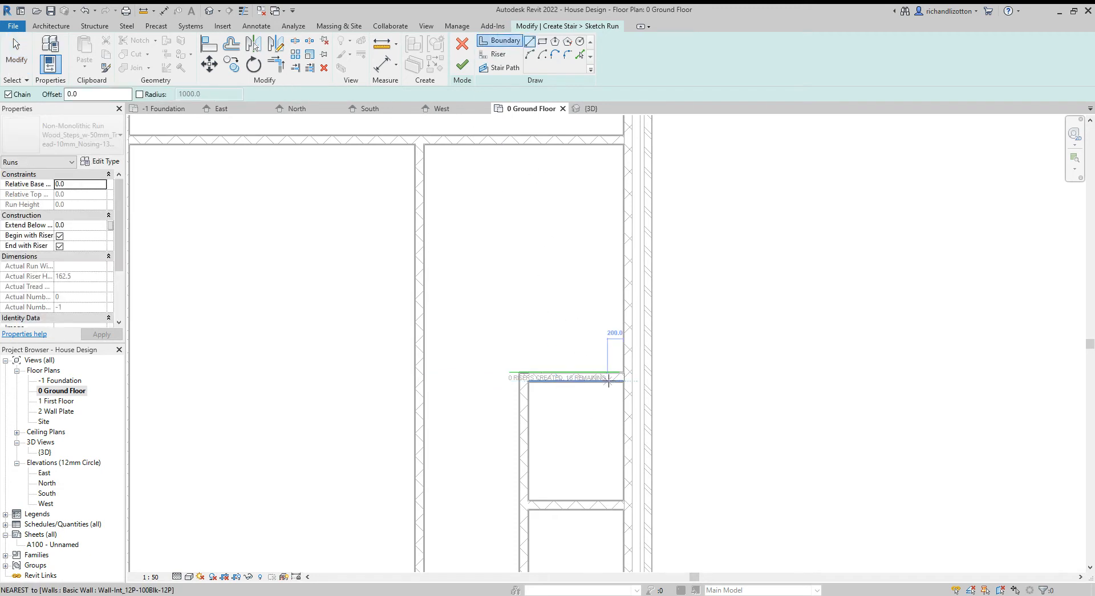
{"action": "left_click", "coordinate": [624, 373]}
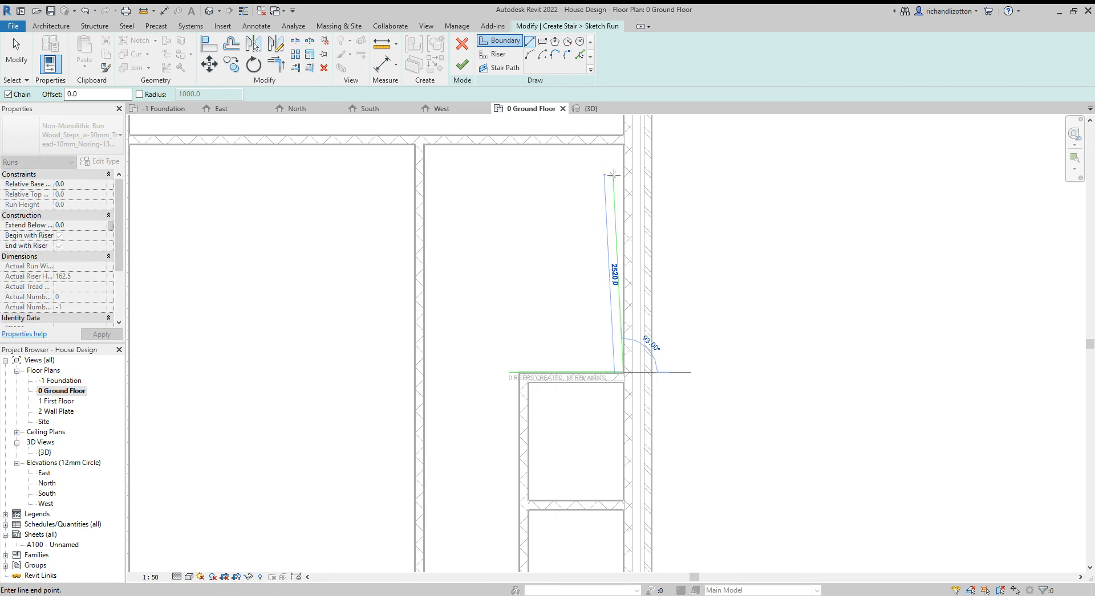
{"action": "middle_click_drag", "start_coordinate": [609, 171], "coordinate": [599, 256]}
{"action": "left_click", "coordinate": [608, 205]}
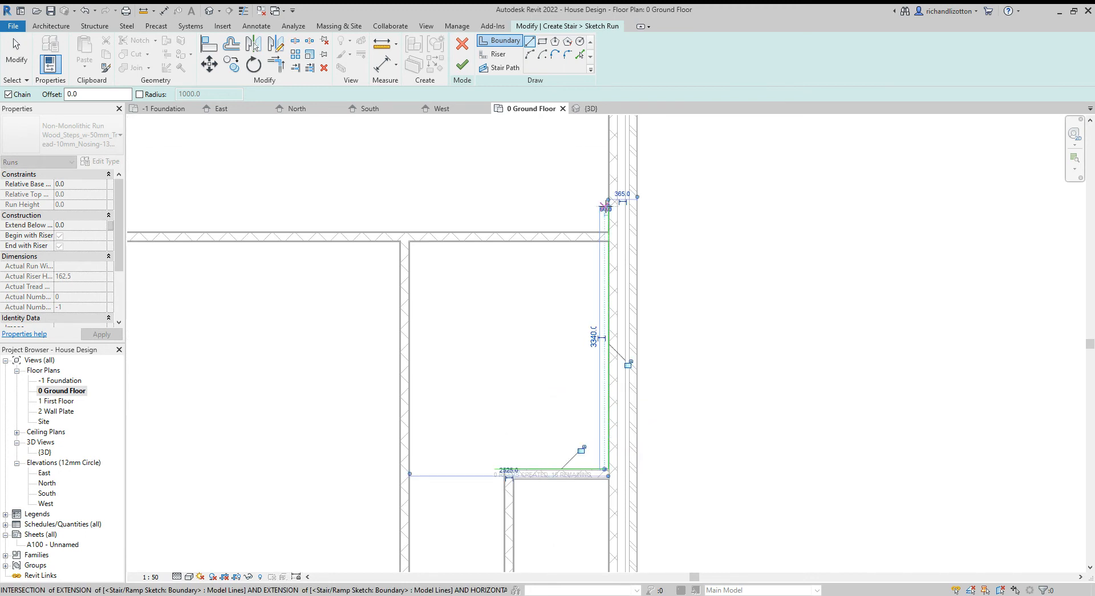
{"action": "key", "text": "Escape"}
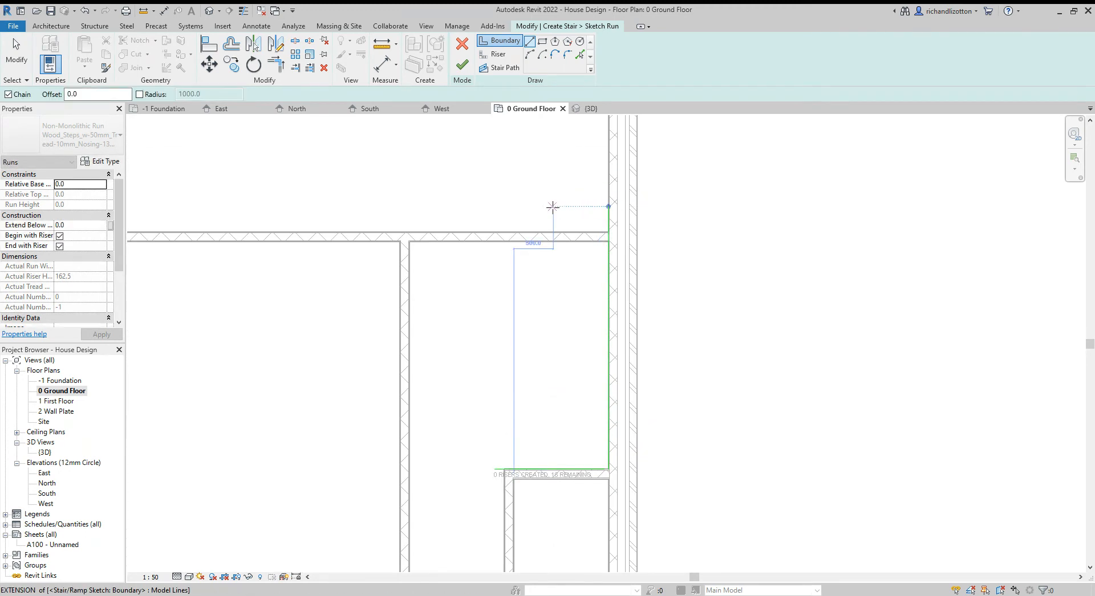
{"action": "key", "text": "Escape"}
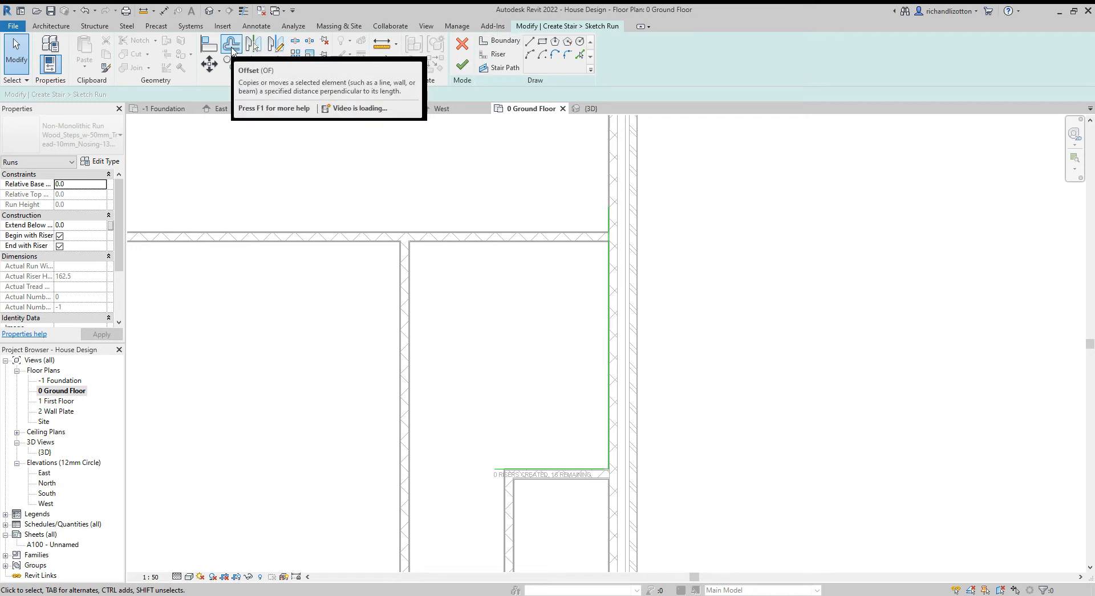
- Offset copies of the vertical and horizontal stair boundary lines 900 mm into the hall
{"action": "left_click", "coordinate": [232, 46]}
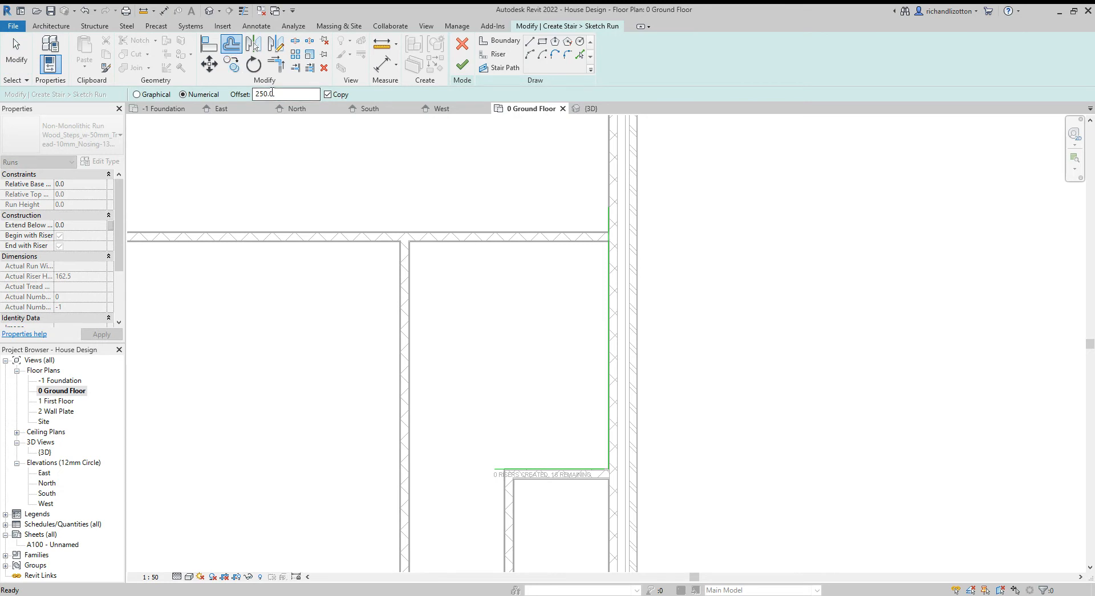
{"action": "left_click", "coordinate": [277, 94]}
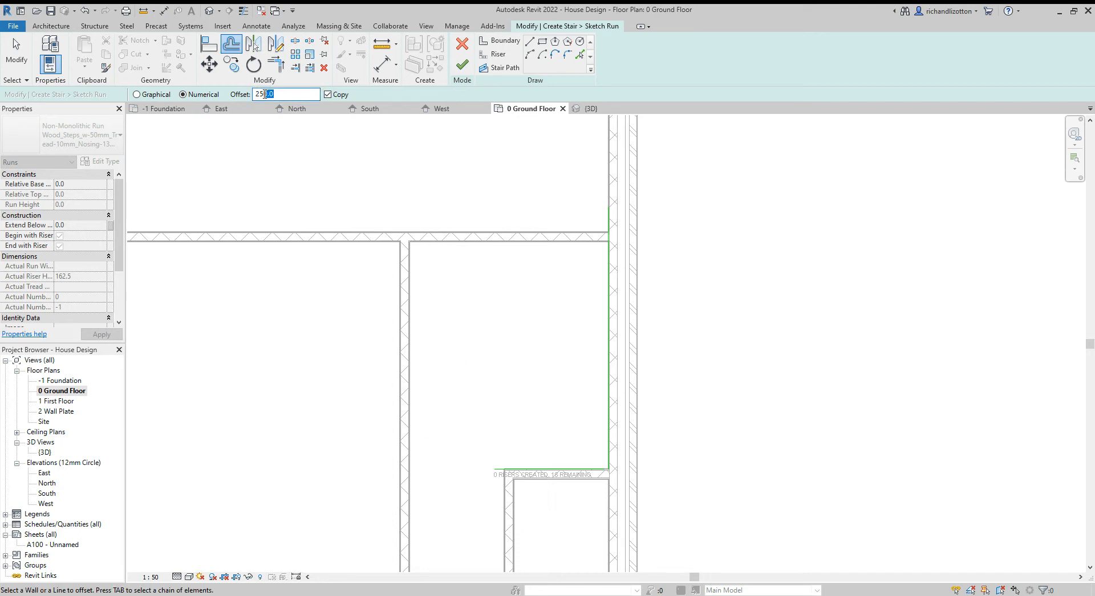
{"action": "left_click_drag", "start_coordinate": [265, 94], "coordinate": [255, 95]}
{"action": "type", "text": "-90"}
{"action": "left_click", "coordinate": [608, 380]}
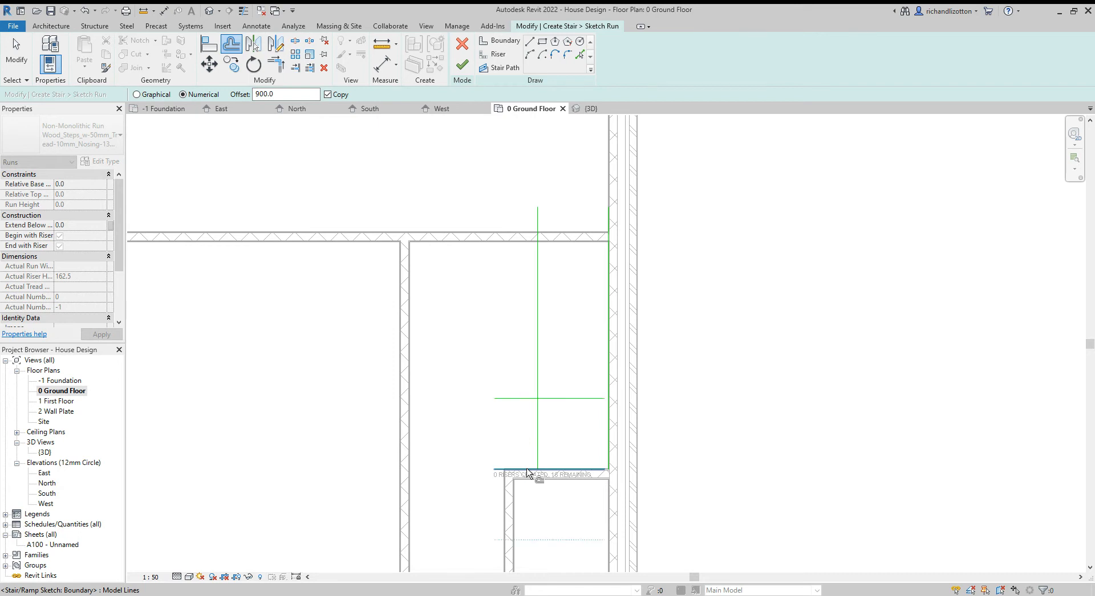
{"action": "left_click", "coordinate": [527, 473]}
{"action": "scroll", "coordinate": [573, 439], "scroll_direction": "up", "scroll_amount": 4}
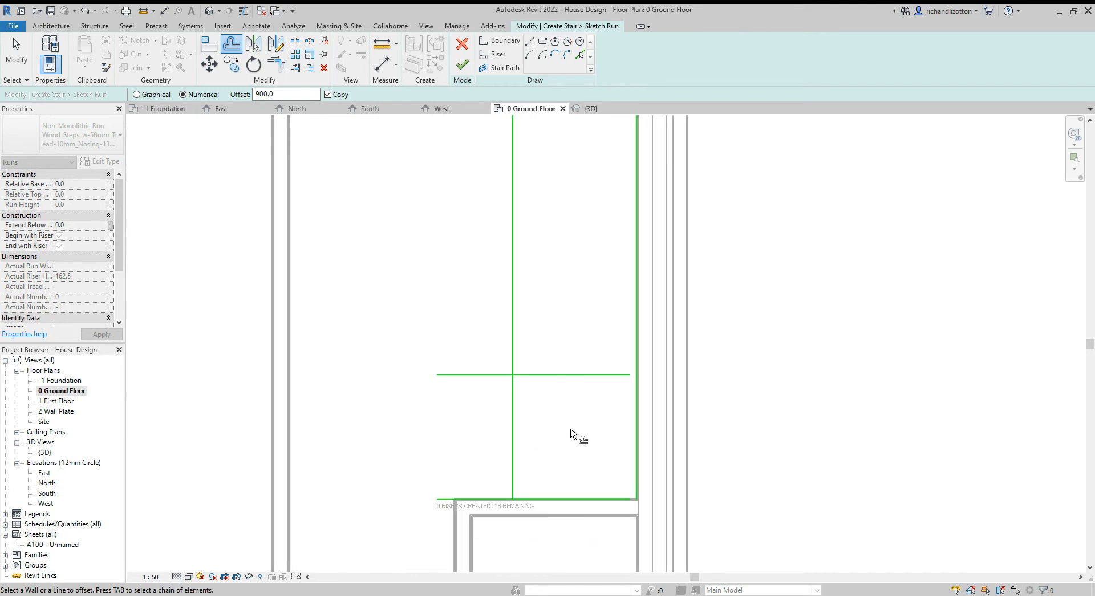
{"action": "key", "text": "Escape"}
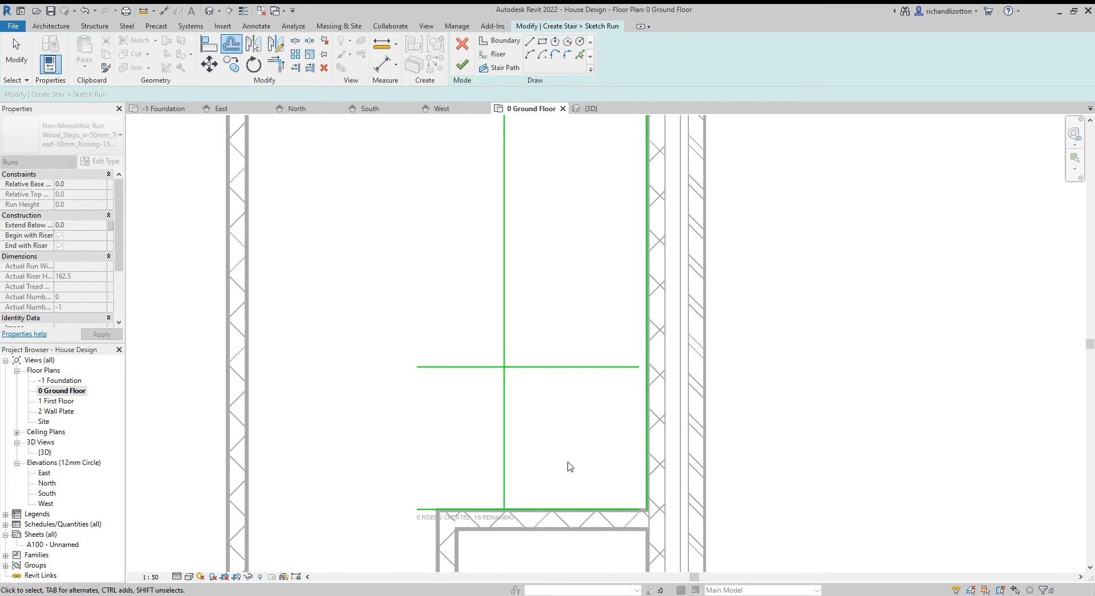
- Extend the lower horizontal boundary line to meet the vertical line on the external wall, and shorten its free end slightly
{"action": "left_click", "coordinate": [597, 511]}
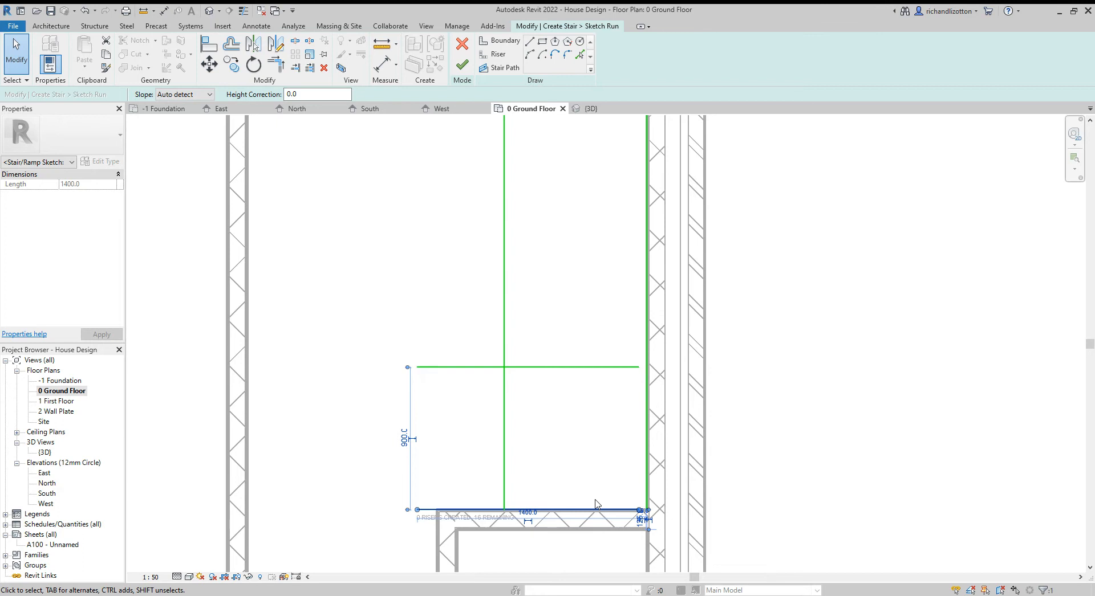
{"action": "scroll", "coordinate": [596, 504], "scroll_direction": "up", "scroll_amount": 5}
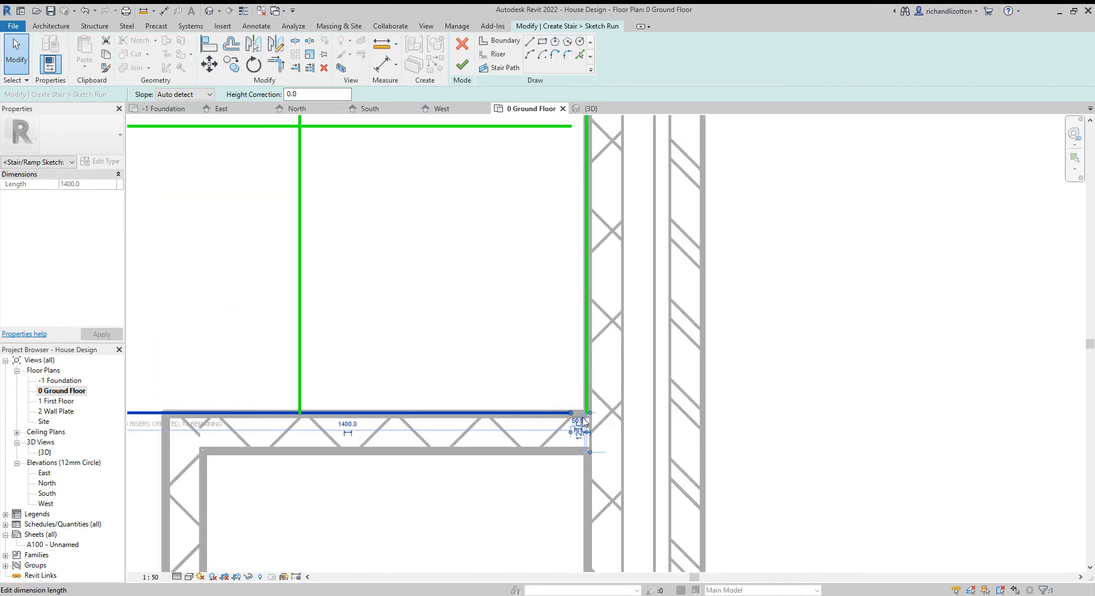
{"action": "left_click_drag", "start_coordinate": [571, 414], "coordinate": [587, 413]}
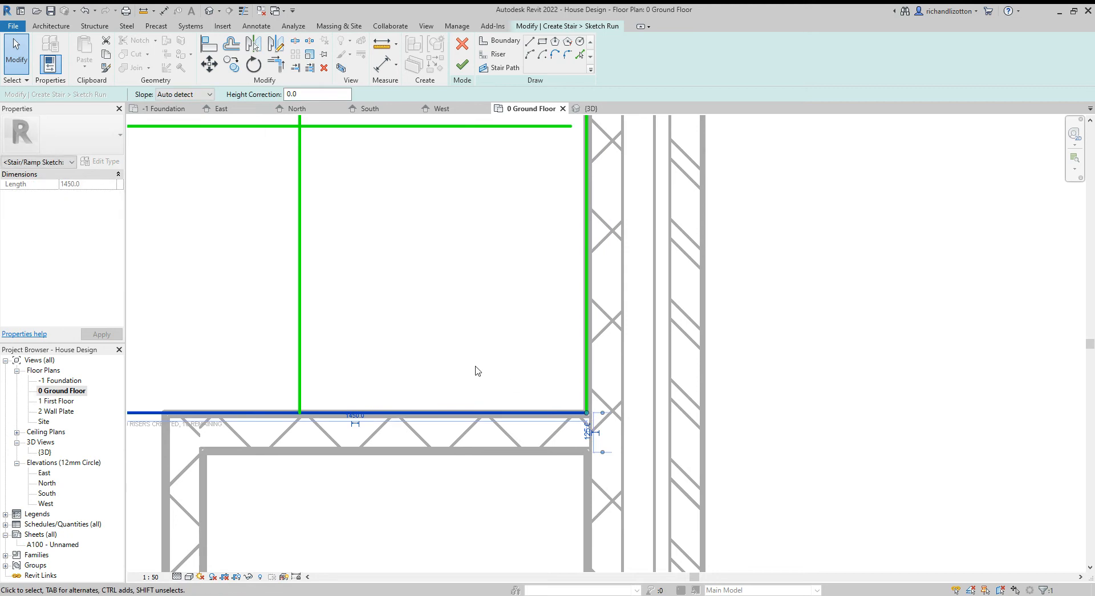
{"action": "left_click", "coordinate": [475, 367]}
{"action": "scroll", "coordinate": [439, 361], "scroll_direction": "down", "scroll_amount": 1}
{"action": "middle_click_drag", "start_coordinate": [438, 362], "coordinate": [512, 366]}
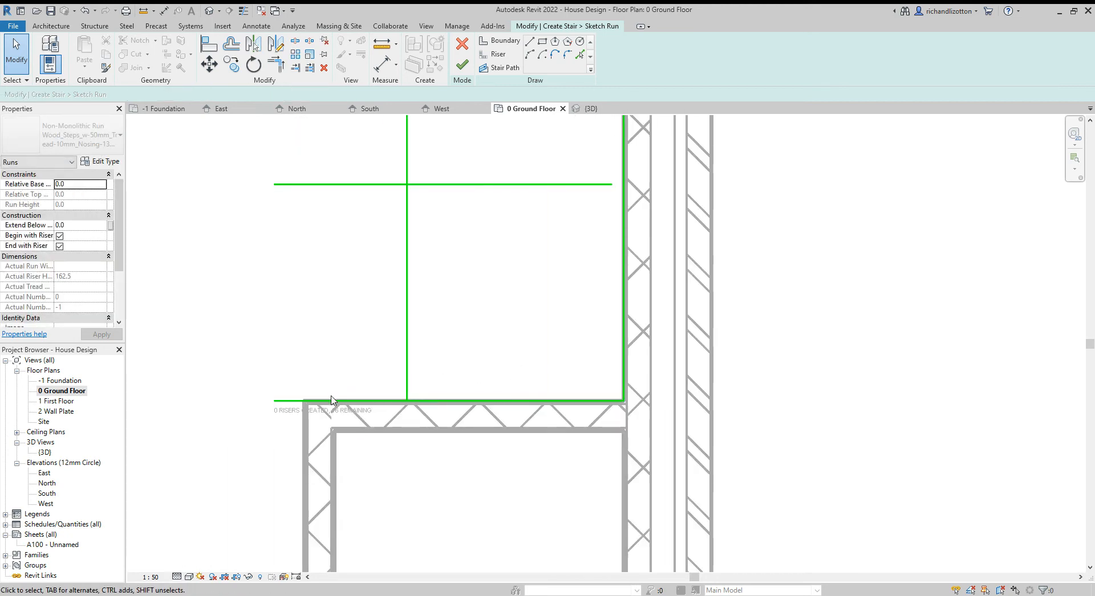
{"action": "left_click", "coordinate": [330, 399]}
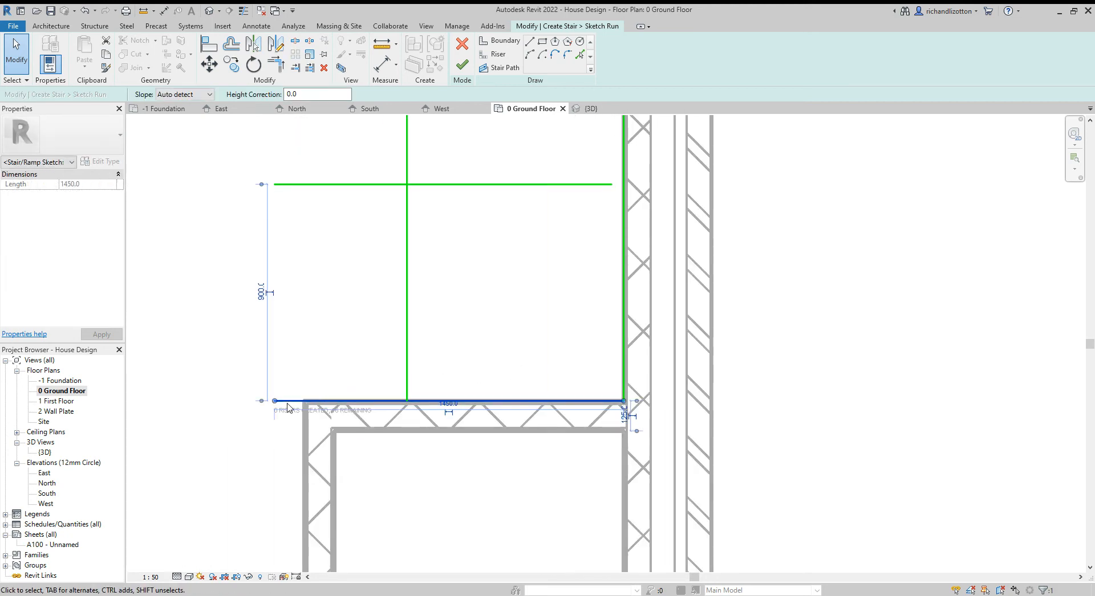
{"action": "left_click_drag", "start_coordinate": [274, 400], "coordinate": [286, 401]}
- Shorten the upper horizontal boundary line so it ends at the inner vertical line, and set its length to 500 mm
{"action": "left_click", "coordinate": [334, 185]}
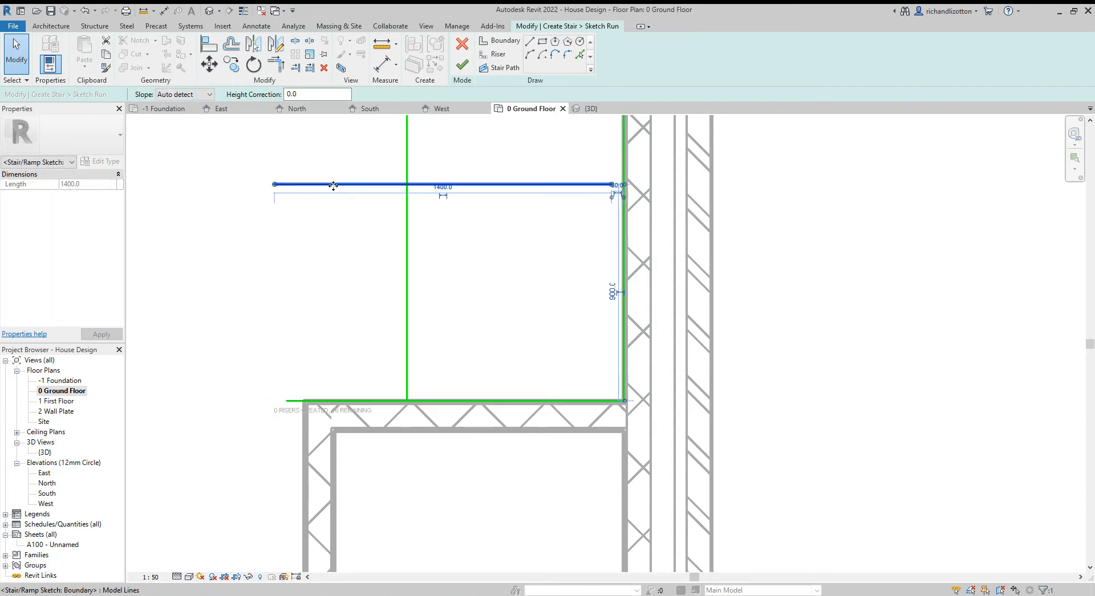
{"action": "left_click_drag", "start_coordinate": [276, 188], "coordinate": [278, 184]}
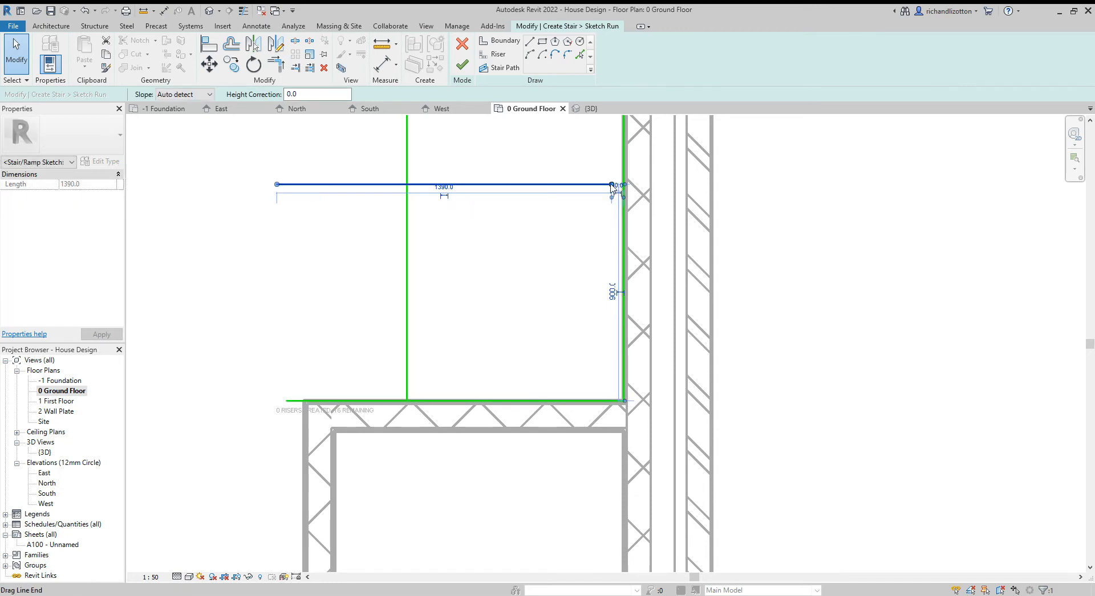
{"action": "left_click_drag", "start_coordinate": [612, 185], "coordinate": [407, 184]}
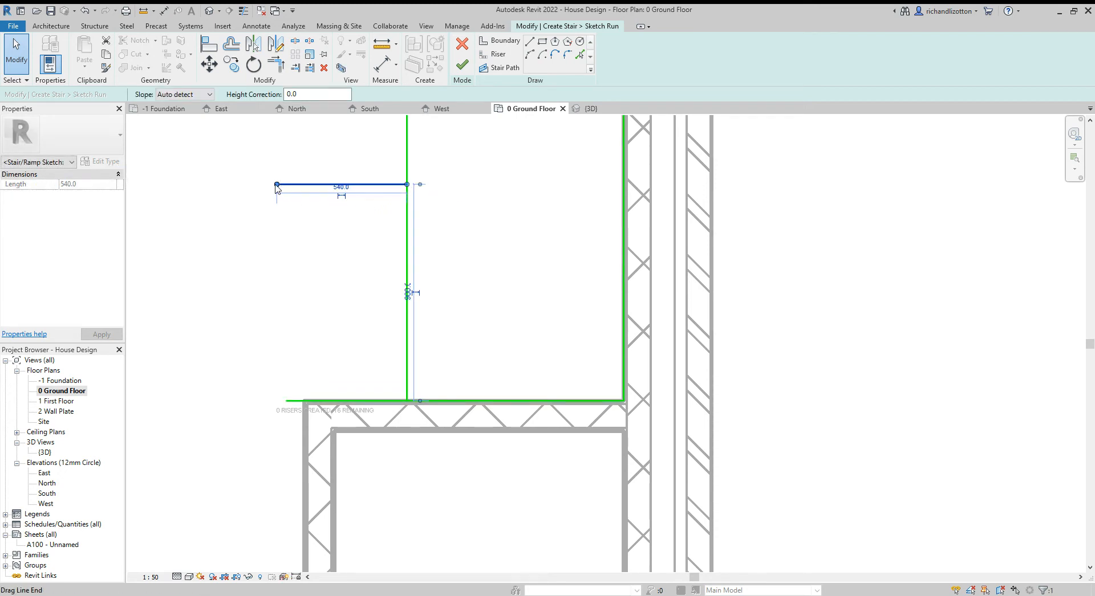
{"action": "left_click", "coordinate": [341, 187]}
{"action": "type", "text": "500"}
{"action": "key", "text": "Return"}
{"action": "left_click", "coordinate": [363, 275]}
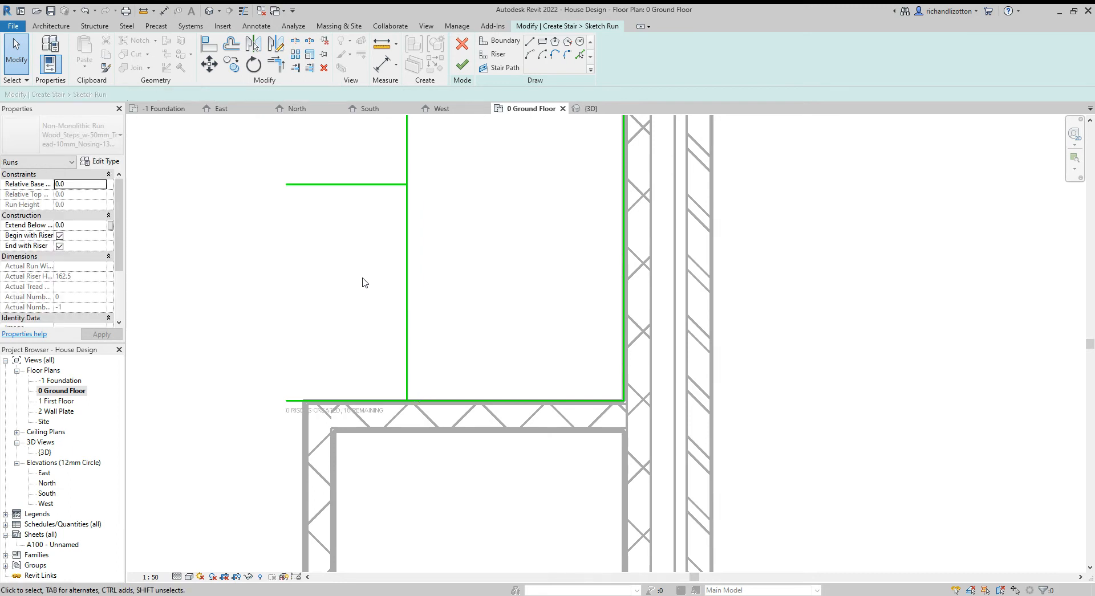
- Trim the inner vertical boundary line and the 500 mm horizontal line to a corner, keeping the vertical part above it
{"action": "left_click", "coordinate": [407, 317]}
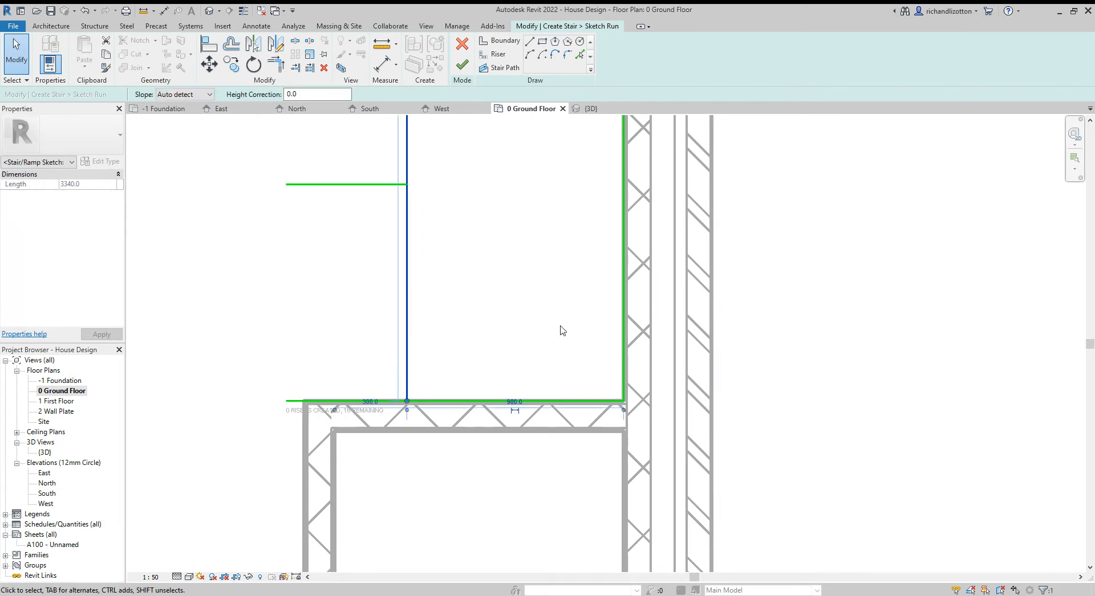
{"action": "scroll", "coordinate": [536, 311], "scroll_direction": "down", "scroll_amount": 2}
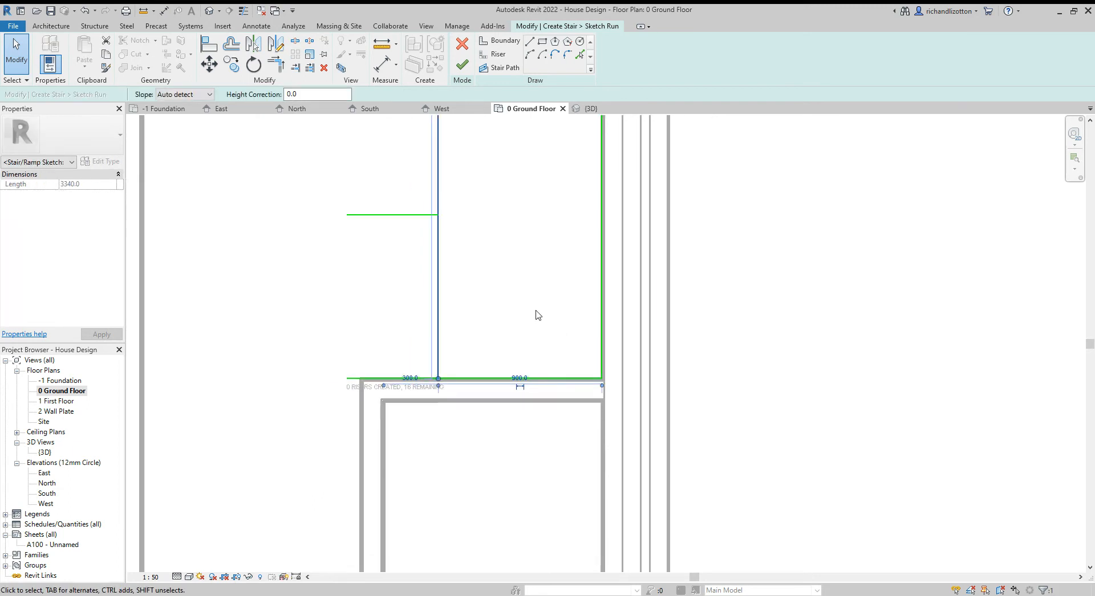
{"action": "left_click", "coordinate": [518, 251]}
{"action": "middle_click_drag", "start_coordinate": [518, 252], "coordinate": [519, 350]}
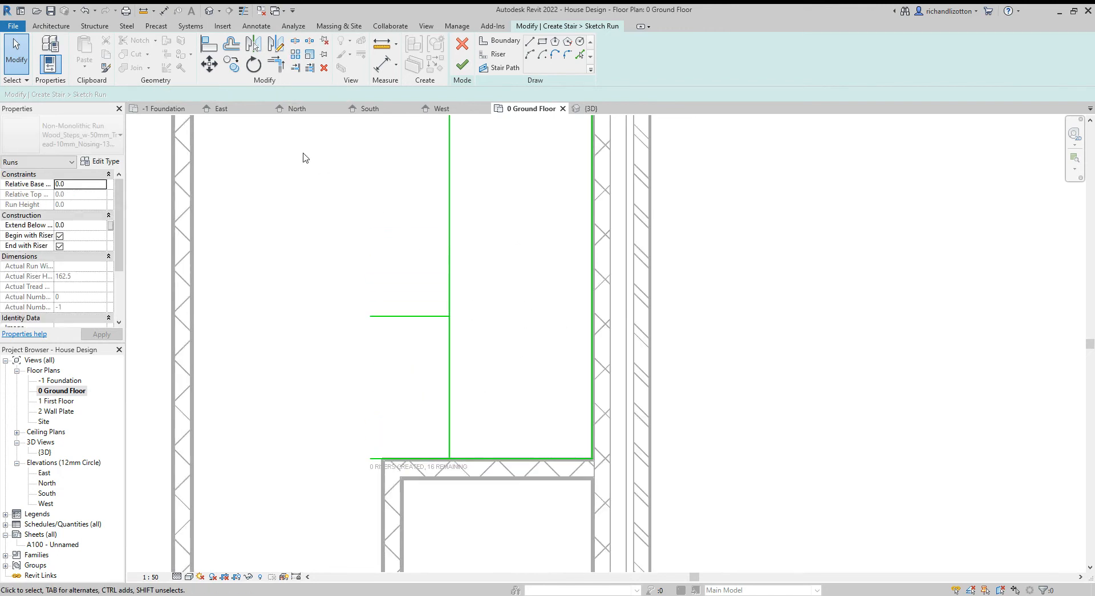
{"action": "left_click", "coordinate": [276, 66]}
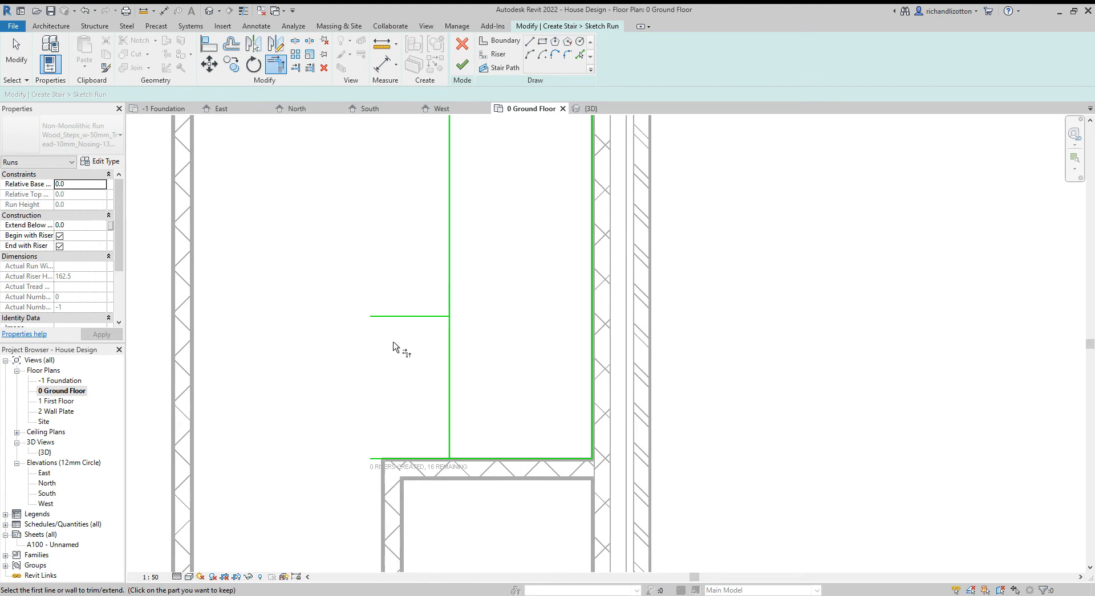
{"action": "left_click", "coordinate": [406, 321]}
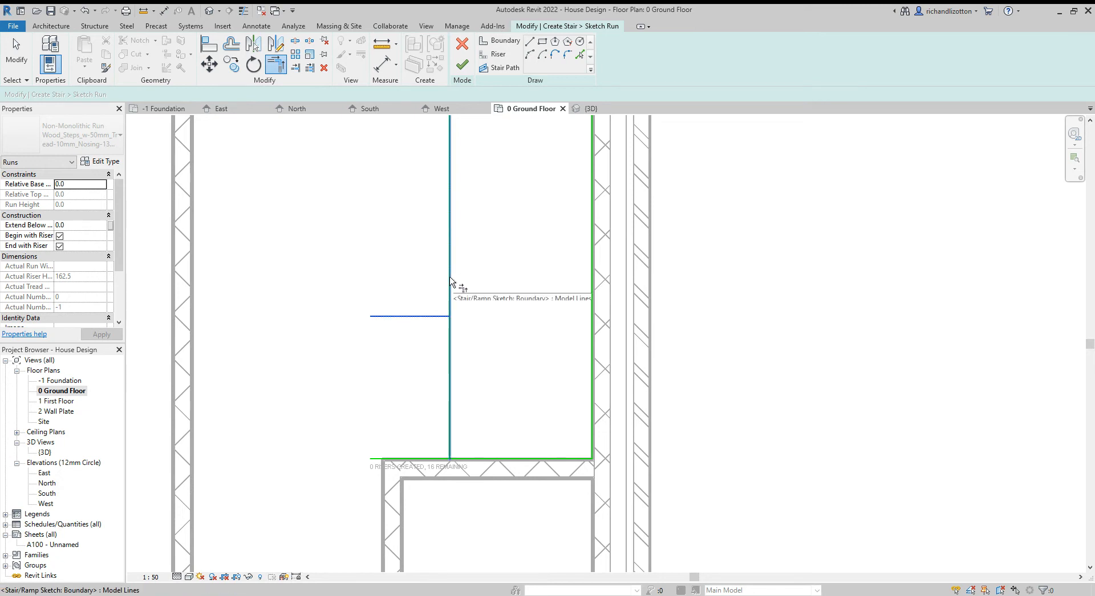
{"action": "left_click", "coordinate": [449, 280]}
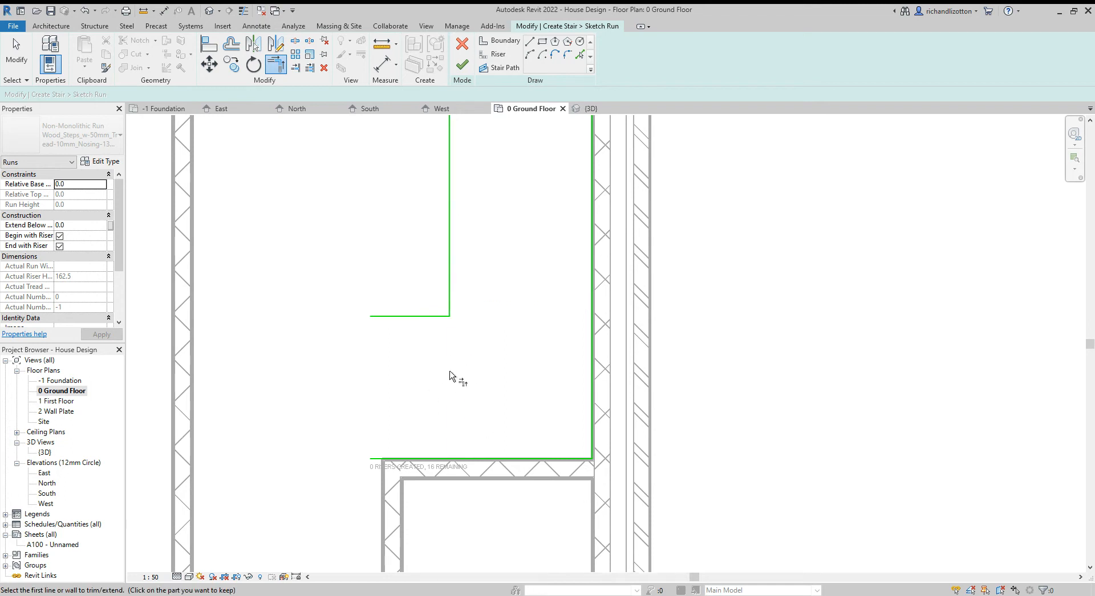
- Review the run's instance properties and its type properties for treads, nosing and risers, leaving them as they are
{"action": "key", "text": "Escape"}
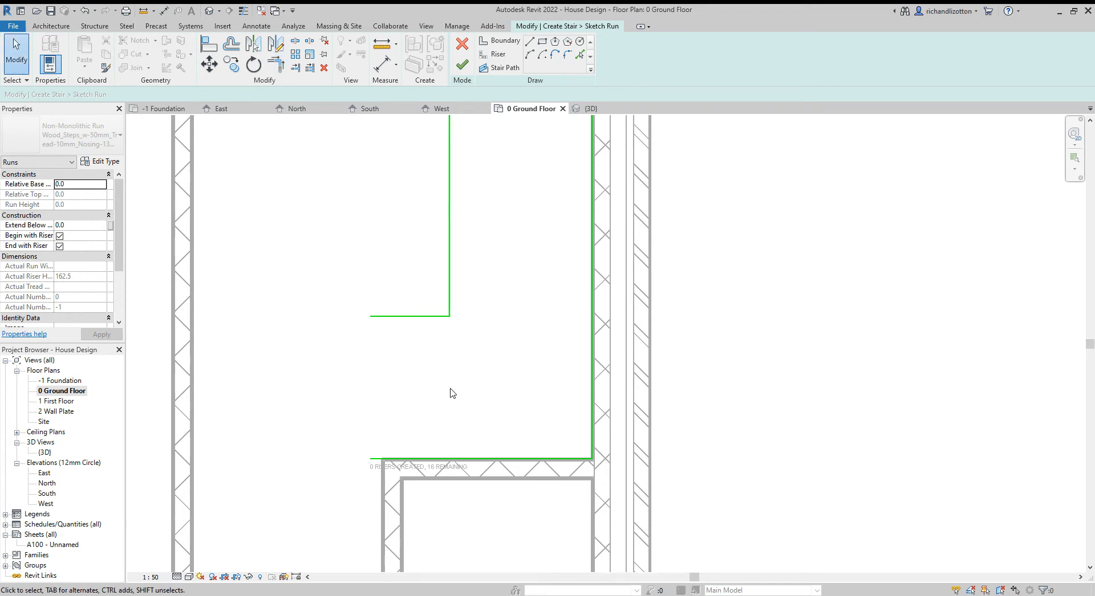
{"action": "scroll", "coordinate": [493, 379], "scroll_direction": "down", "scroll_amount": 1}
{"action": "scroll", "coordinate": [491, 375], "scroll_direction": "down", "scroll_amount": 1}
{"action": "middle_click_drag", "start_coordinate": [500, 382], "coordinate": [504, 397]}
{"action": "scroll", "coordinate": [502, 387], "scroll_direction": "up", "scroll_amount": 1}
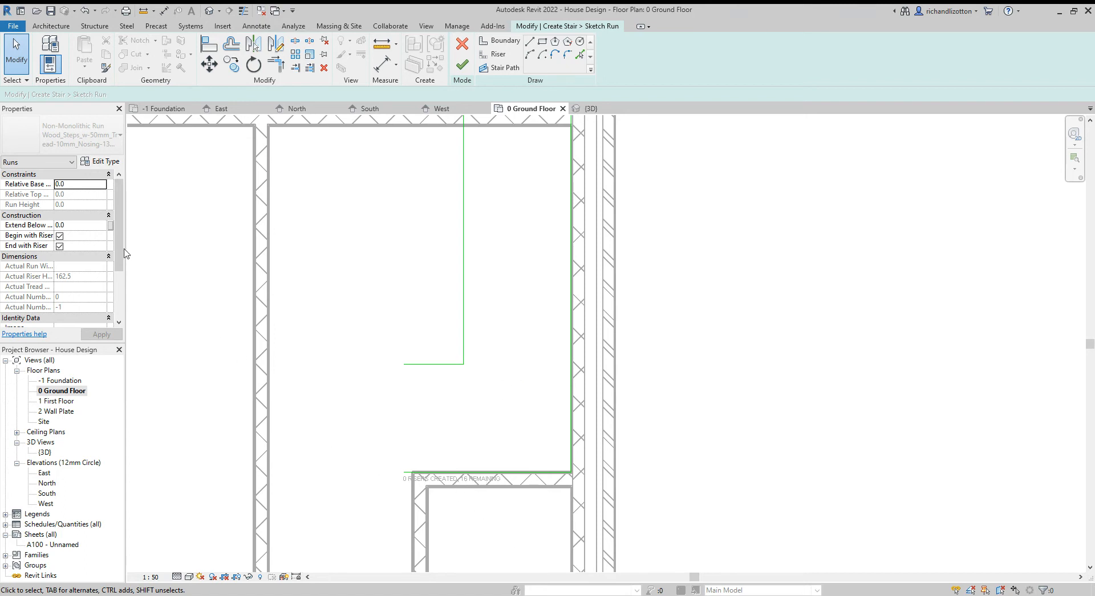
{"action": "scroll", "coordinate": [68, 253], "scroll_direction": "down", "scroll_amount": 3}
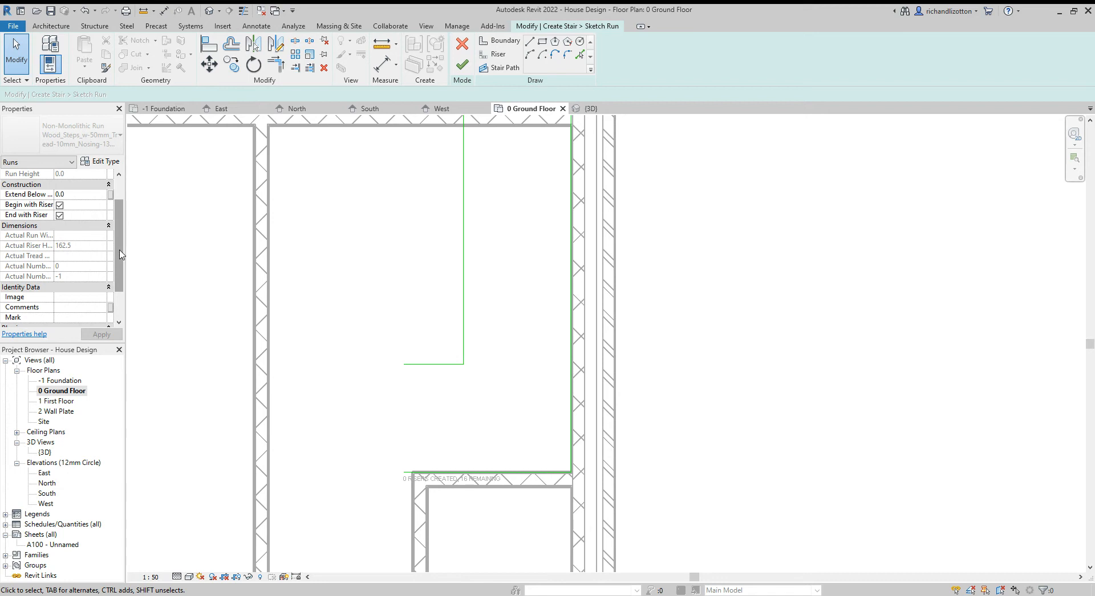
{"action": "left_click_drag", "start_coordinate": [121, 255], "coordinate": [127, 210]}
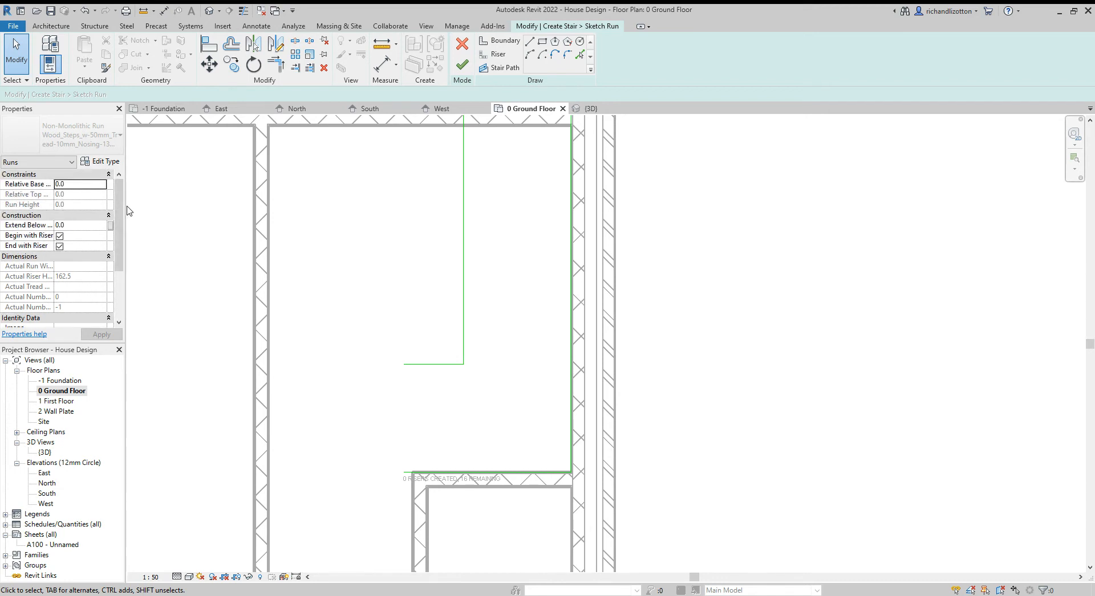
{"action": "left_click", "coordinate": [99, 162]}
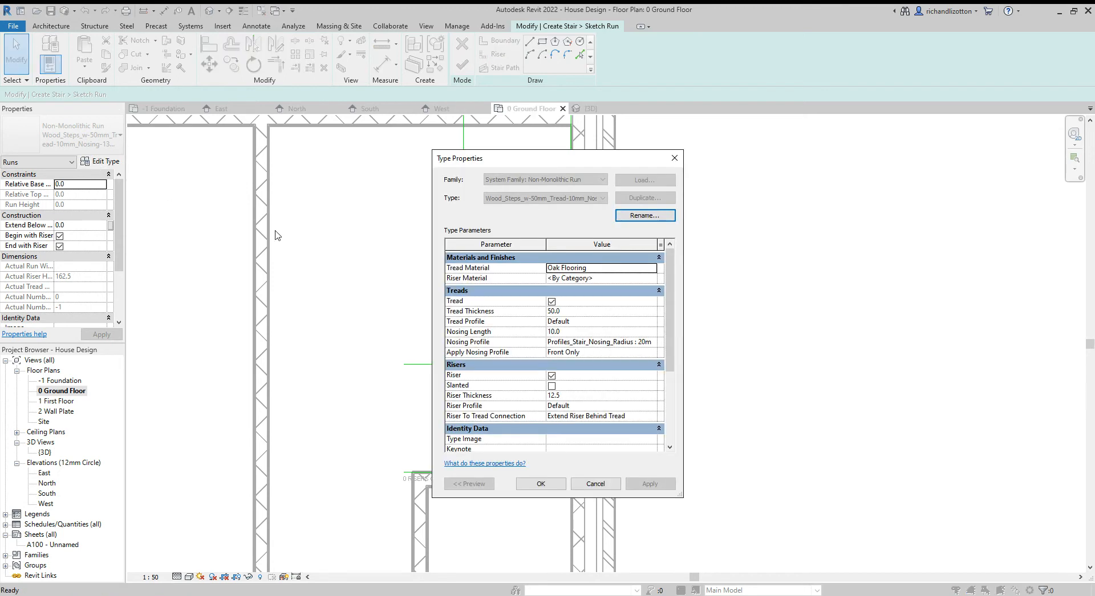
{"action": "mouse_move", "coordinate": [680, 317]}
{"action": "left_mouse_down"}
{"action": "mouse_move", "coordinate": [676, 393]}
{"action": "mouse_move", "coordinate": [682, 310]}
{"action": "left_mouse_up"}
{"action": "left_click", "coordinate": [604, 488]}
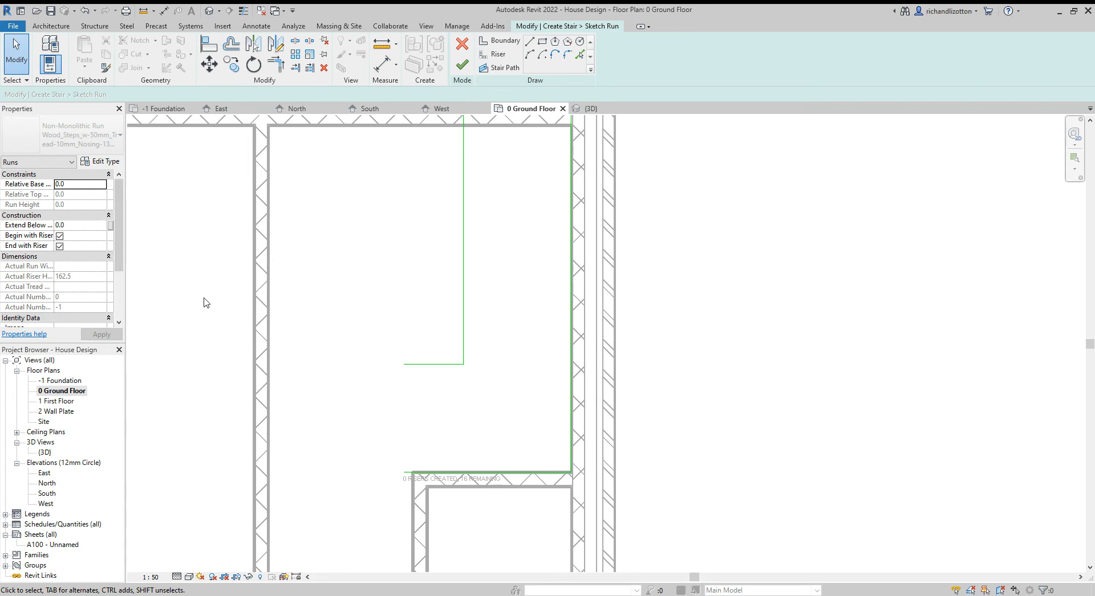
- Draw vertical risers across the short leg at its free end, midpoint and inner corner, and a horizontal riser from that corner to the outer boundary
{"action": "left_click", "coordinate": [499, 54]}
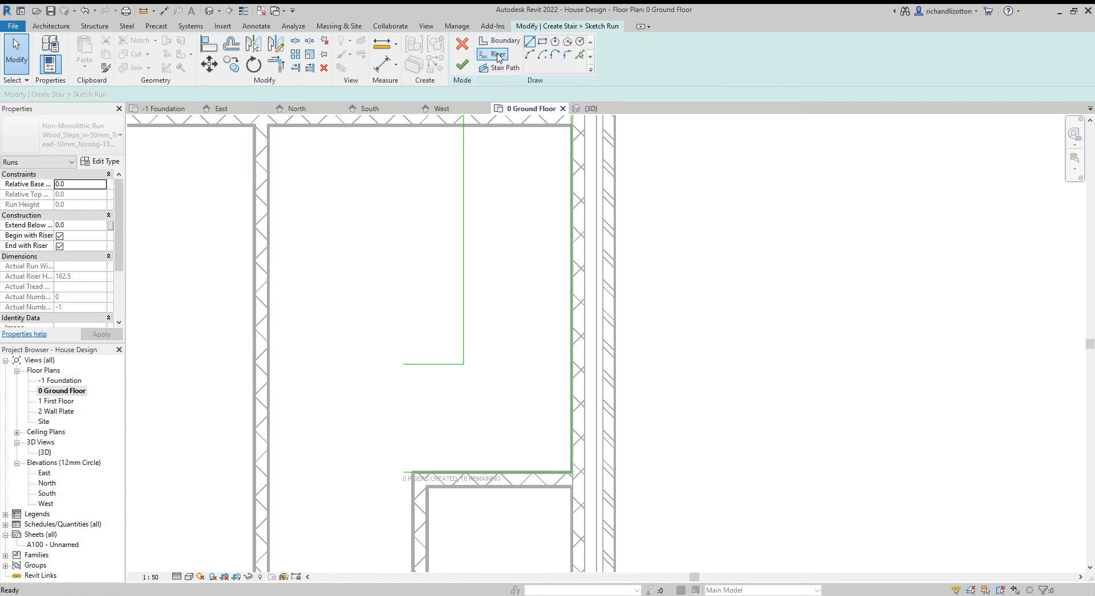
{"action": "scroll", "coordinate": [465, 457], "scroll_direction": "up", "scroll_amount": 2}
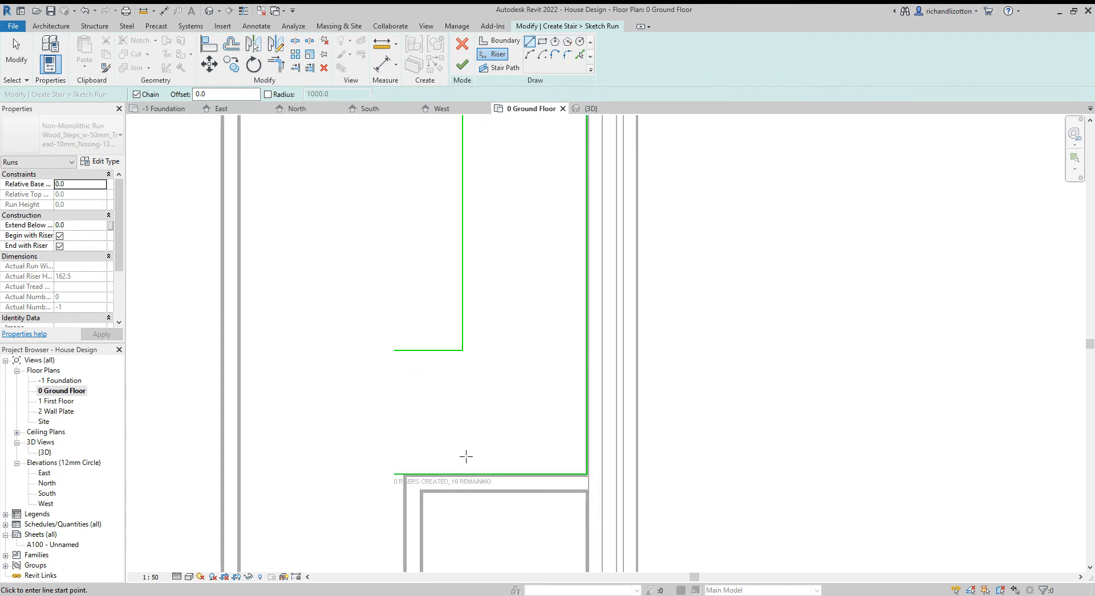
{"action": "left_click", "coordinate": [384, 334]}
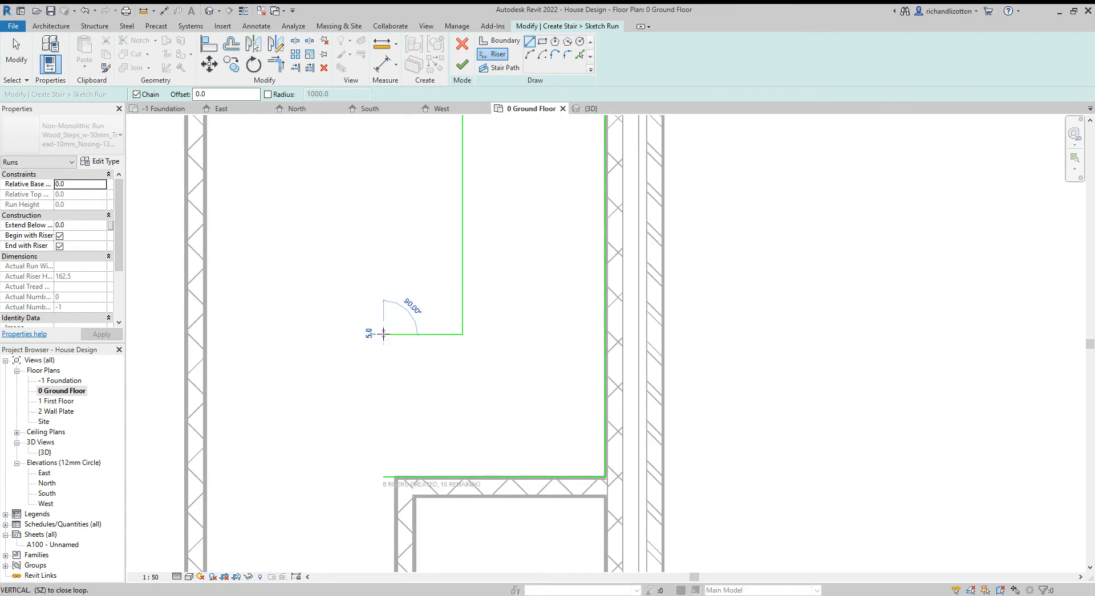
{"action": "left_click", "coordinate": [383, 476]}
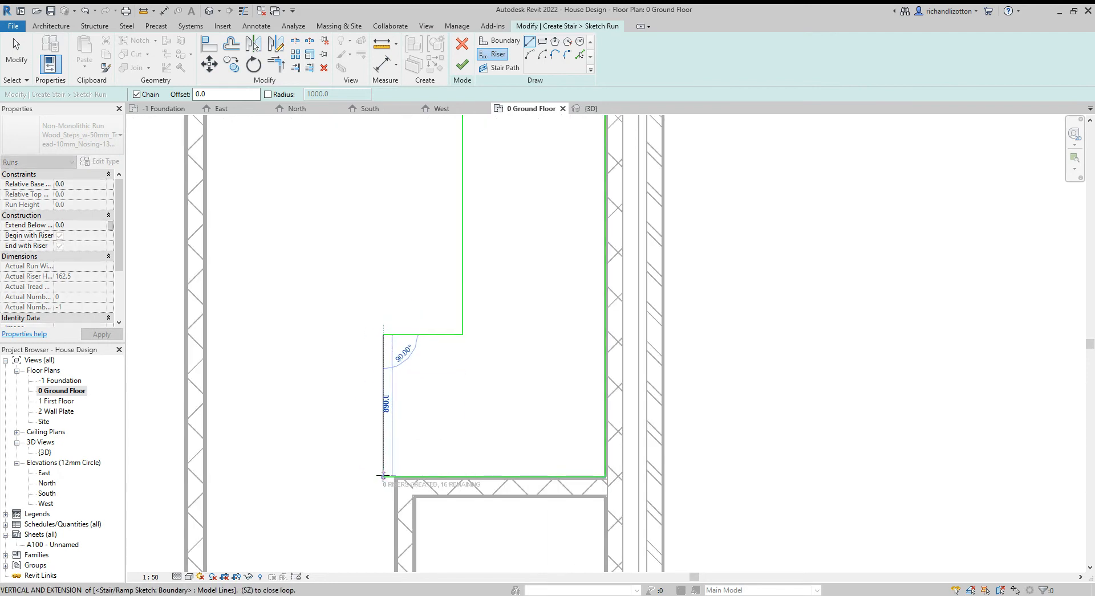
{"action": "left_click", "coordinate": [422, 334]}
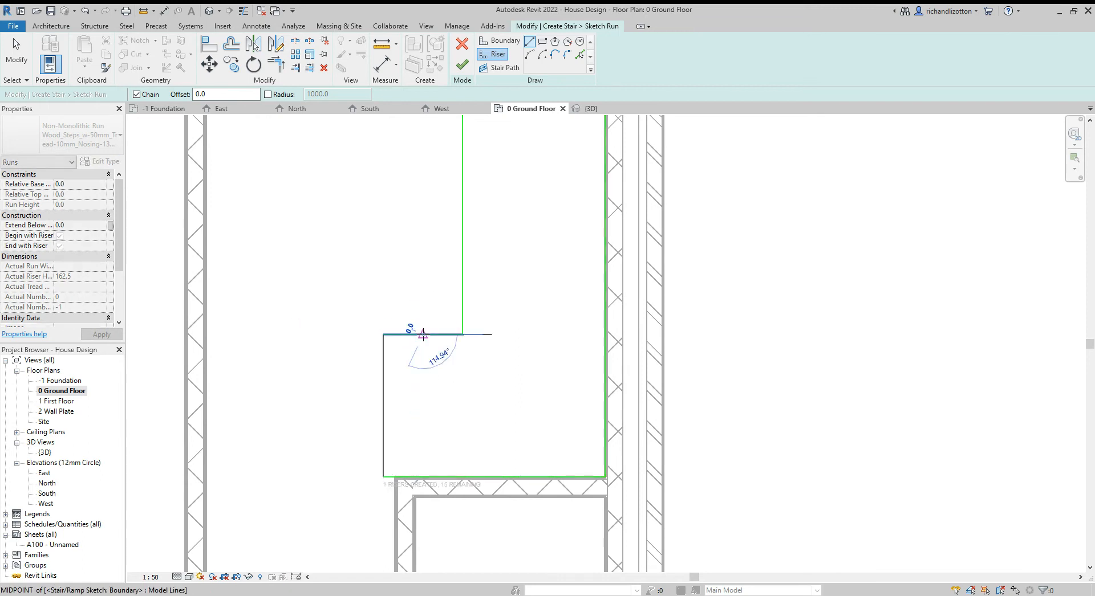
{"action": "left_click", "coordinate": [422, 476]}
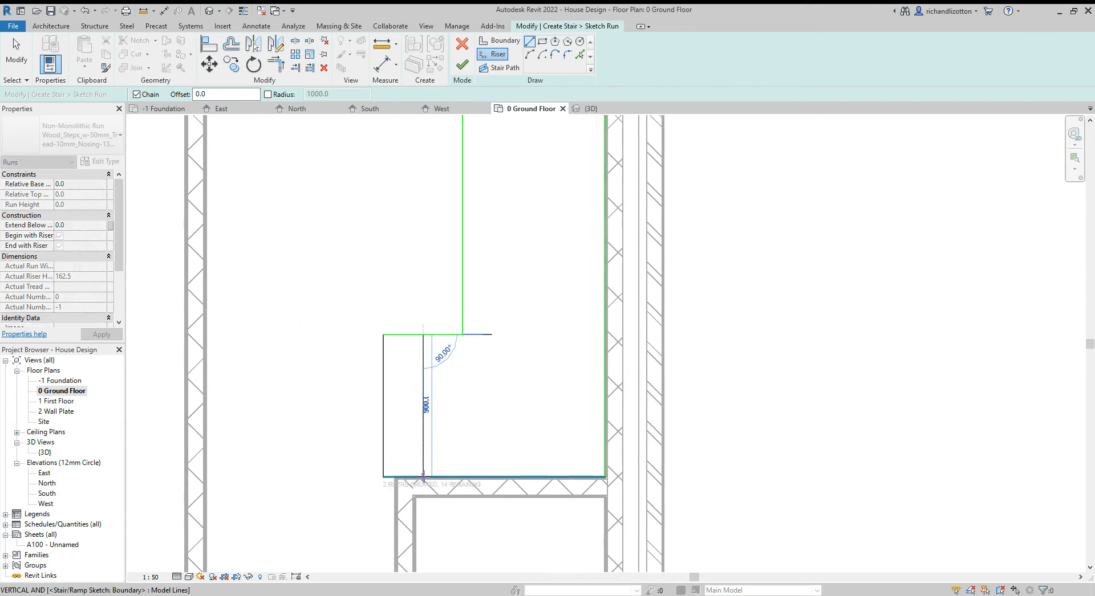
{"action": "left_click", "coordinate": [462, 335]}
{"action": "left_click", "coordinate": [461, 477]}
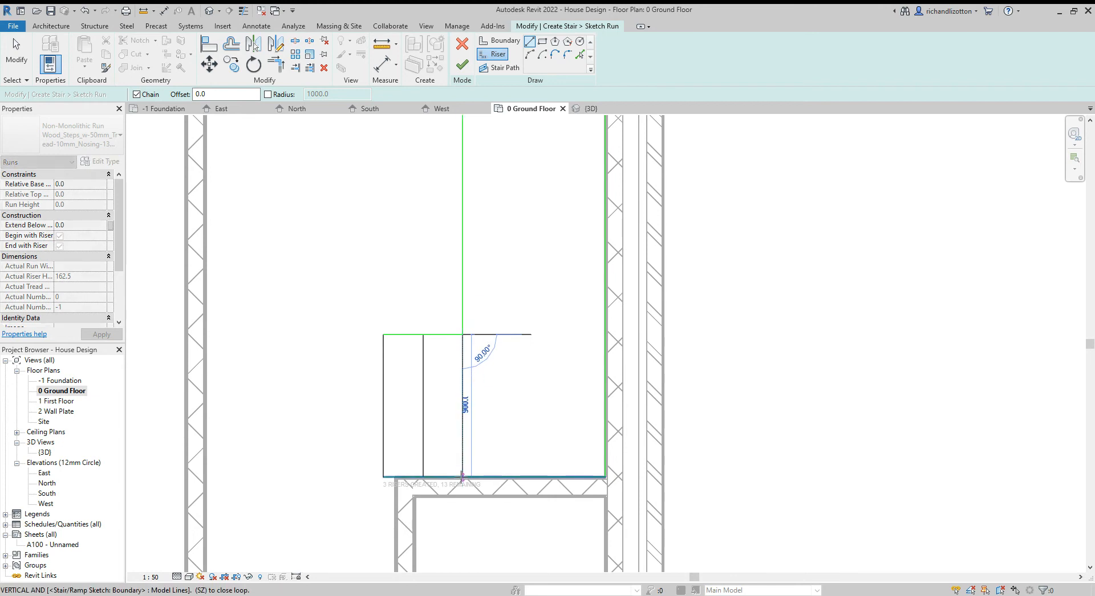
{"action": "left_click", "coordinate": [462, 335]}
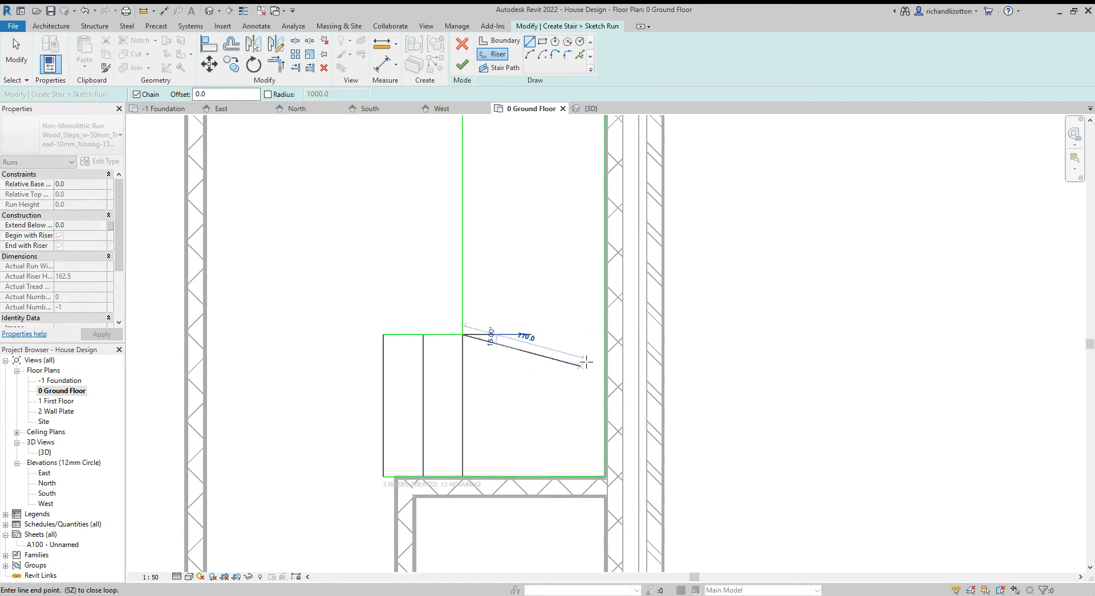
{"action": "left_click", "coordinate": [605, 334]}
- Draw two winder risers fanning from the inner corner, one to the lower boundary line and one to the outer vertical boundary
{"action": "scroll", "coordinate": [554, 418], "scroll_direction": "up", "scroll_amount": 1}
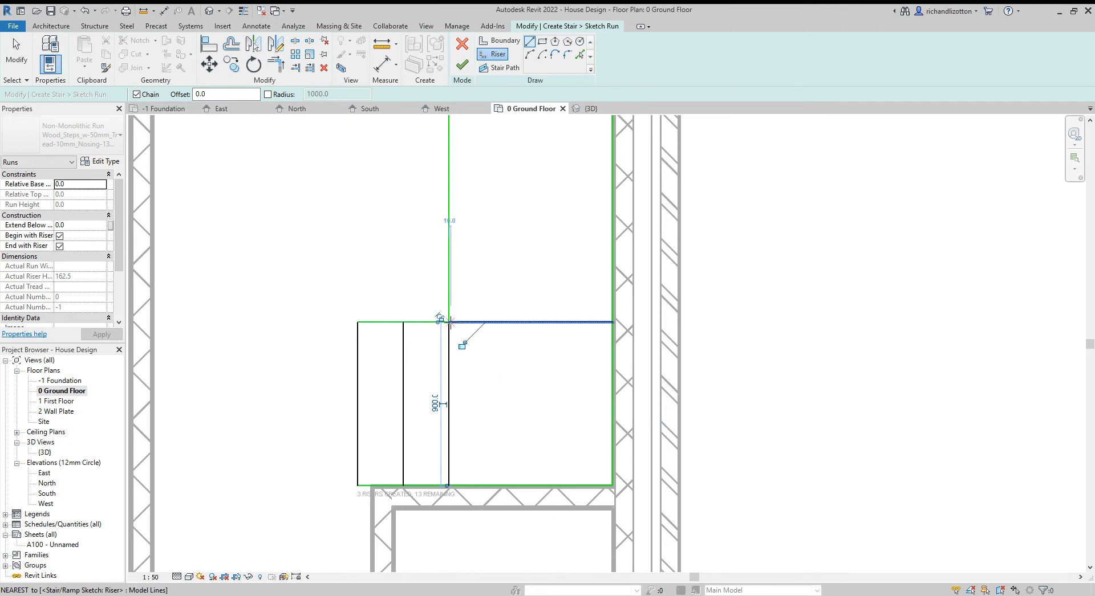
{"action": "left_click", "coordinate": [449, 322]}
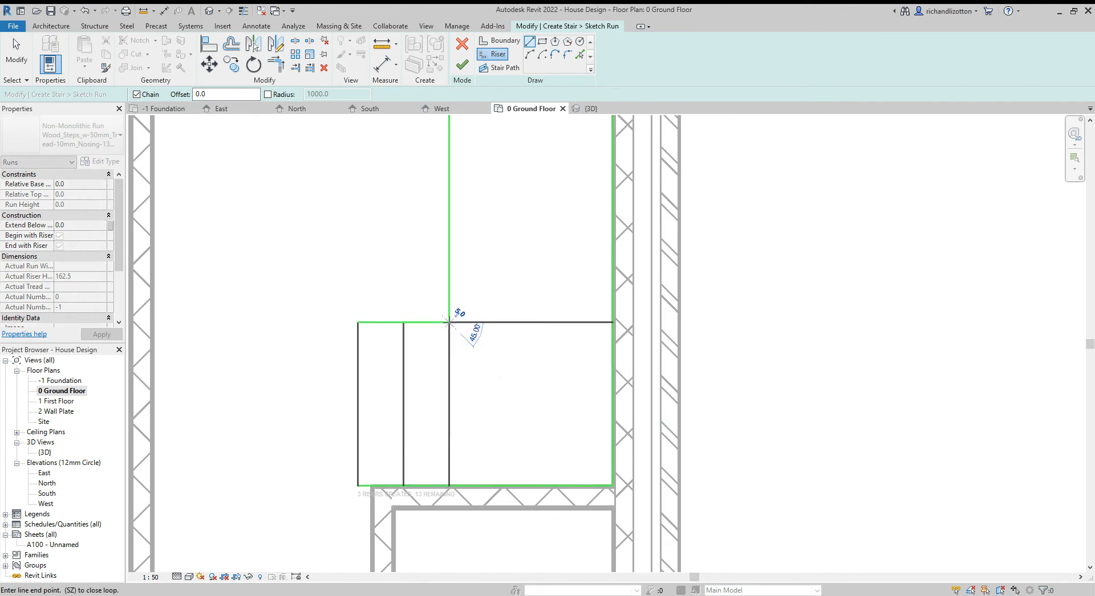
{"action": "left_click", "coordinate": [545, 486]}
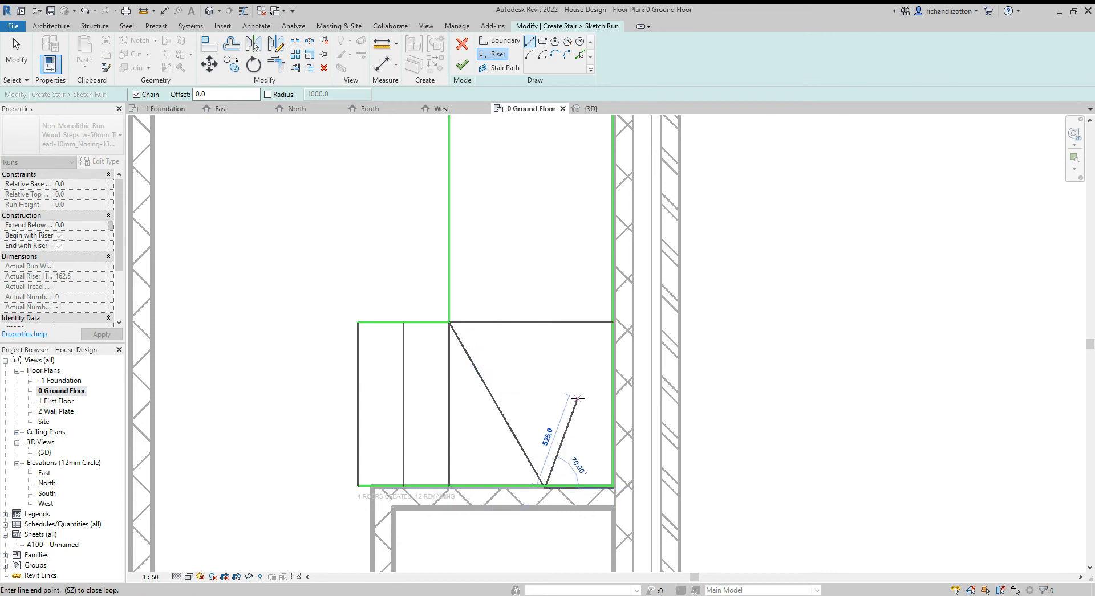
{"action": "key", "text": "Escape"}
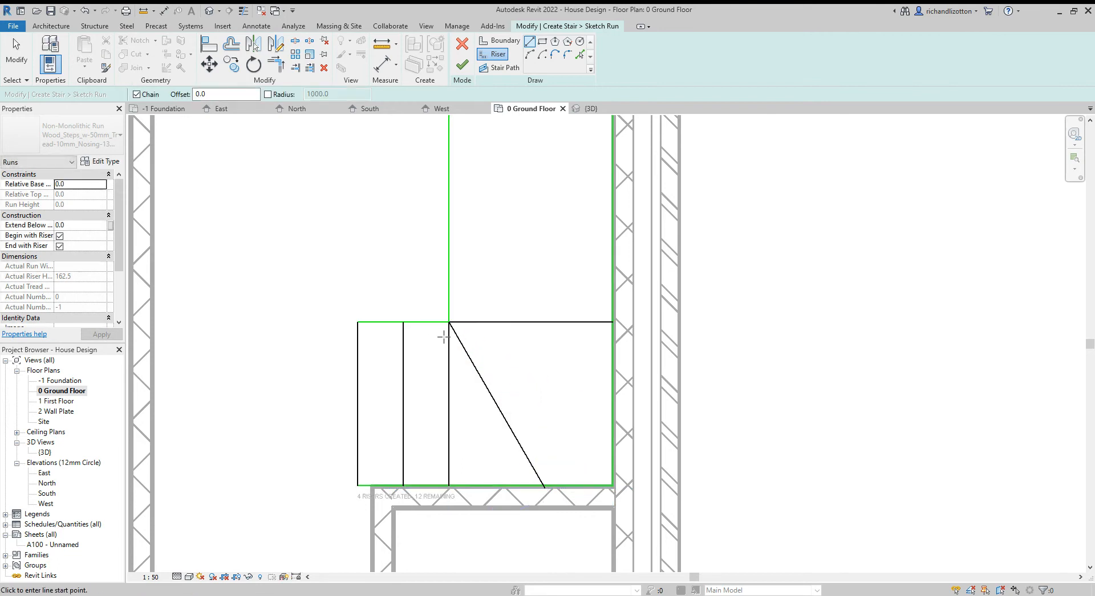
{"action": "left_click", "coordinate": [449, 323]}
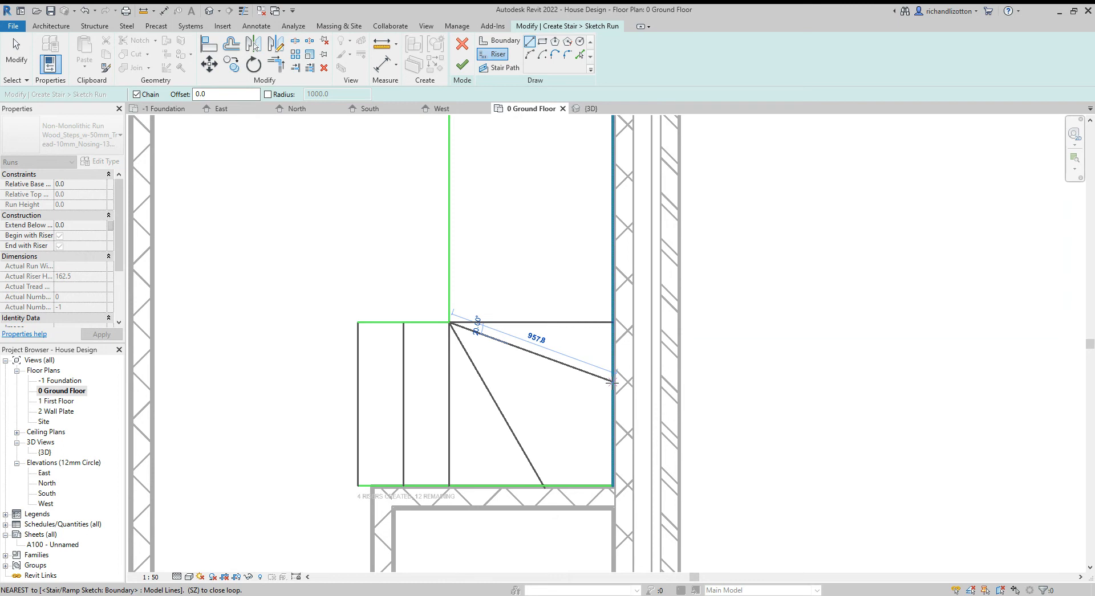
{"action": "left_click", "coordinate": [612, 415]}
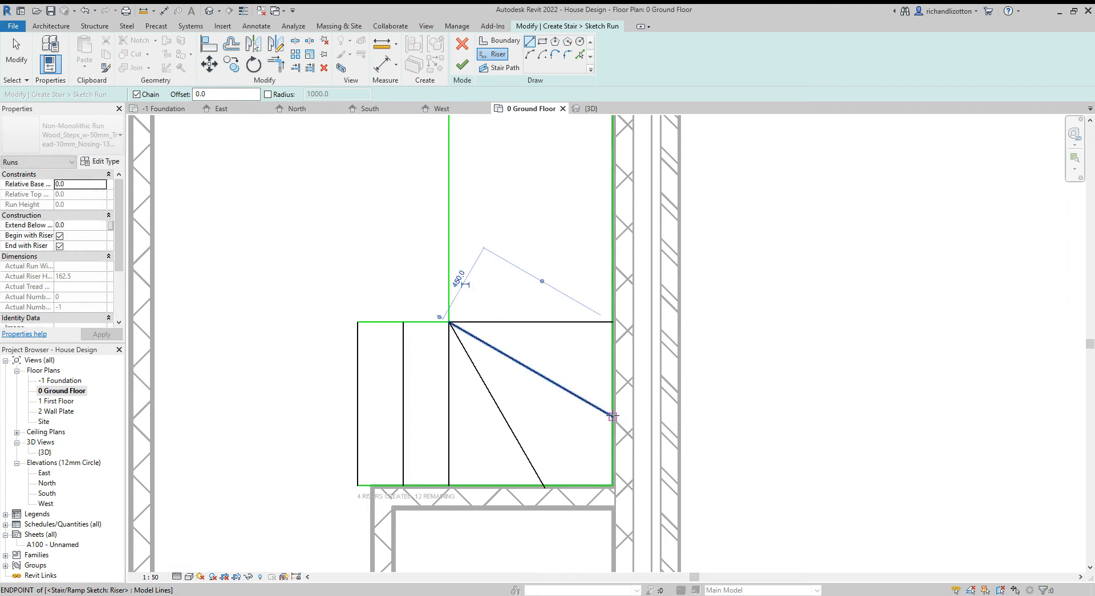
- Shorten the steeper winder riser so its overshooting end meets the lower boundary line
{"action": "scroll", "coordinate": [551, 486], "scroll_direction": "up", "scroll_amount": 5}
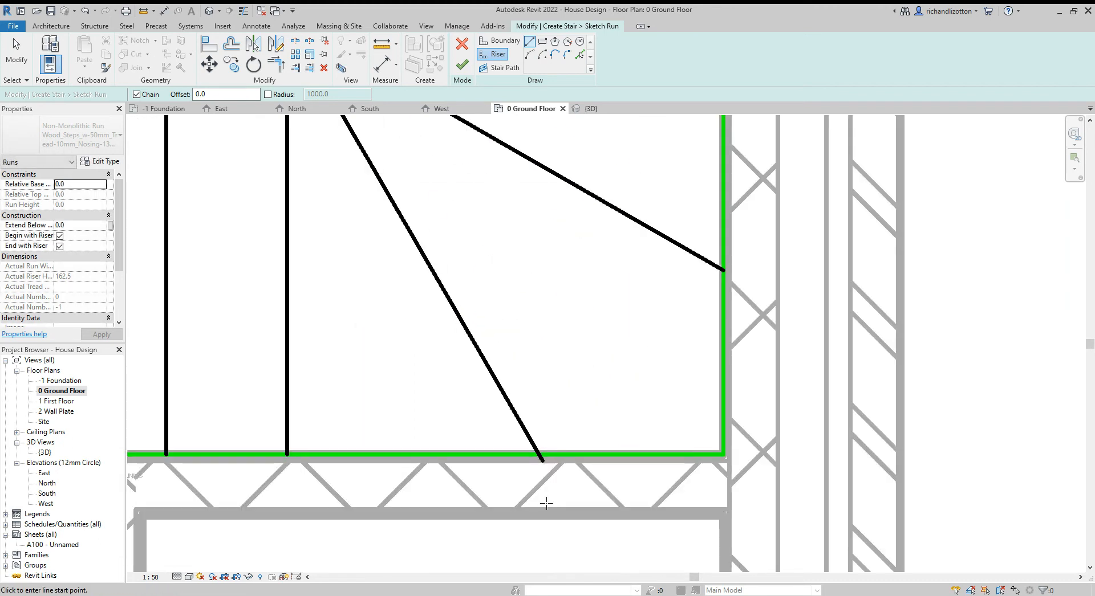
{"action": "key", "text": "Escape"}
{"action": "left_click", "coordinate": [540, 456]}
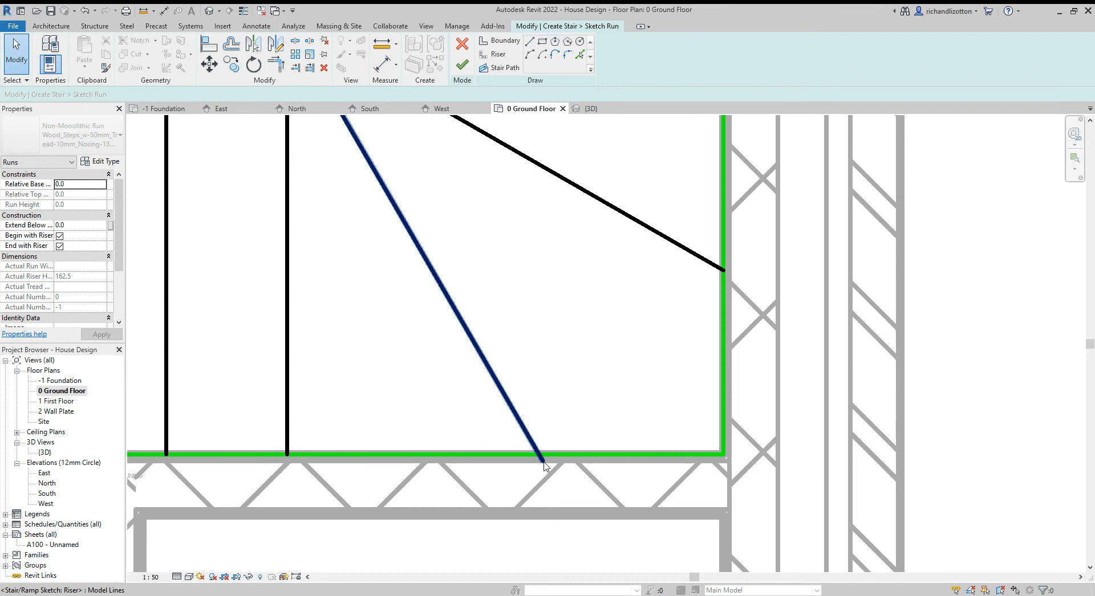
{"action": "key", "text": "Escape"}
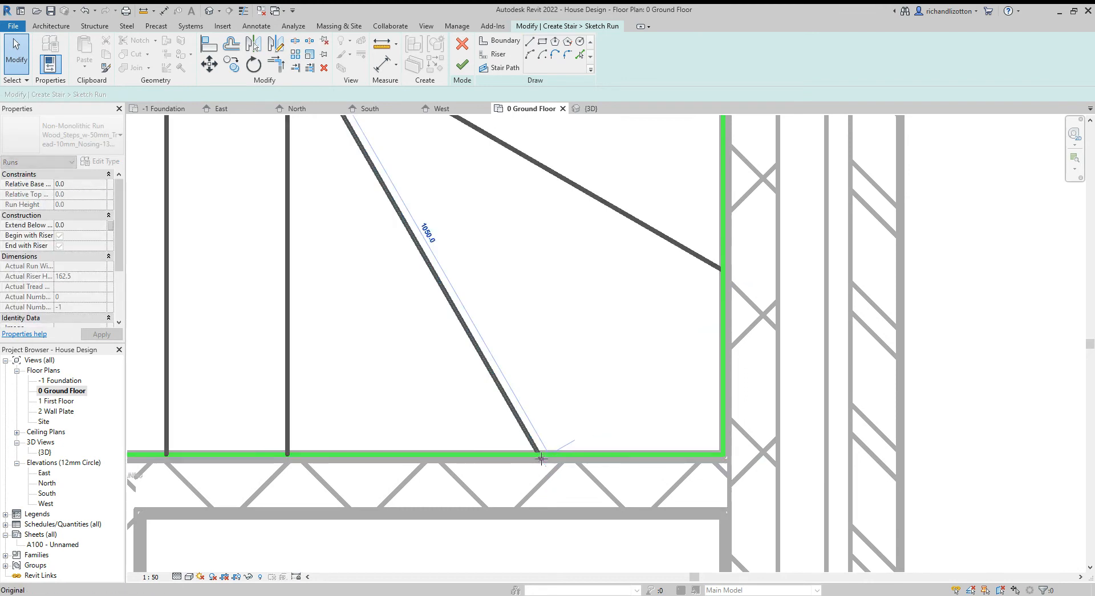
{"action": "left_click_drag", "start_coordinate": [539, 456], "coordinate": [539, 457]}
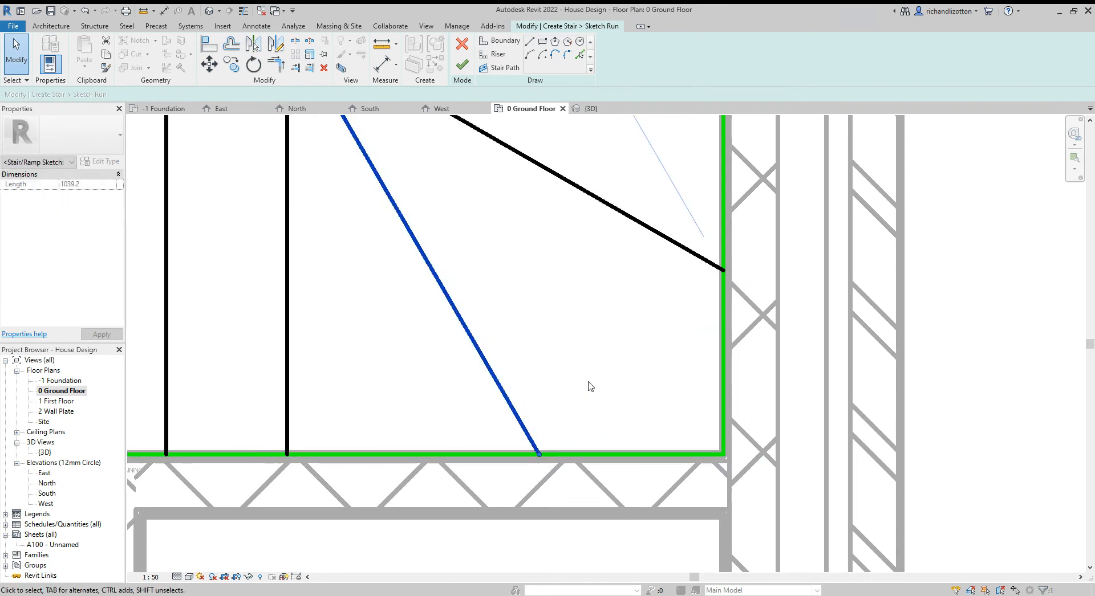
{"action": "left_click", "coordinate": [588, 380]}
- Offset a copy of the horizontal riser at the inner corner 250 mm up the vertical leg
{"action": "scroll", "coordinate": [589, 355], "scroll_direction": "down", "scroll_amount": 4}
{"action": "mouse_move", "coordinate": [589, 320]}
{"action": "middle_mouse_down"}
{"action": "mouse_move", "coordinate": [591, 405]}
{"action": "mouse_move", "coordinate": [567, 461]}
{"action": "middle_mouse_up"}
{"action": "scroll", "coordinate": [557, 457], "scroll_direction": "down", "scroll_amount": 1}
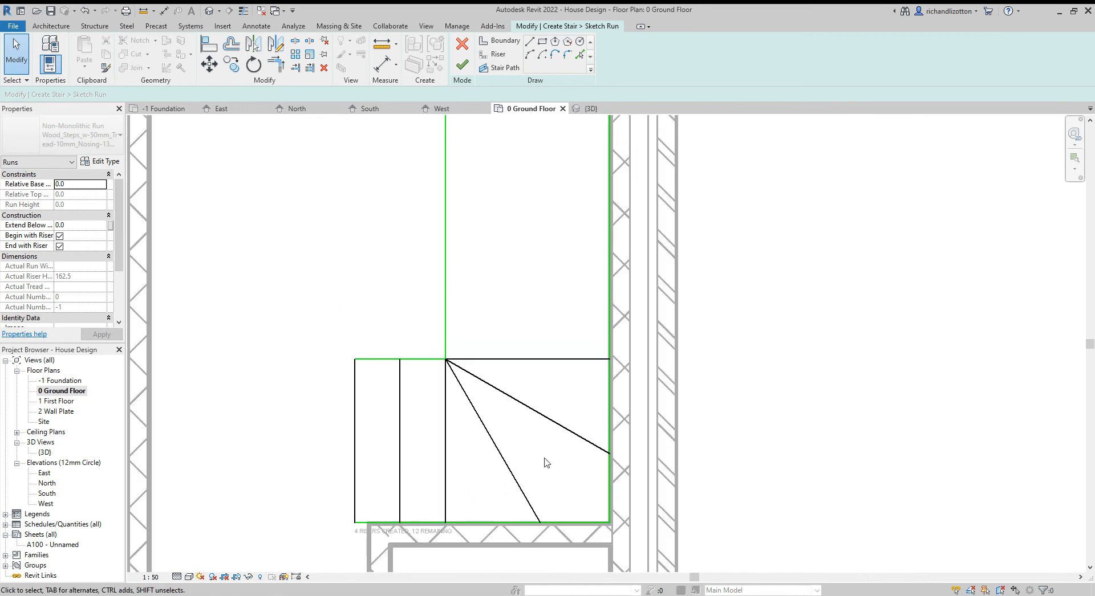
{"action": "scroll", "coordinate": [531, 296], "scroll_direction": "down", "scroll_amount": 2}
{"action": "middle_click_drag", "start_coordinate": [532, 290], "coordinate": [533, 386]}
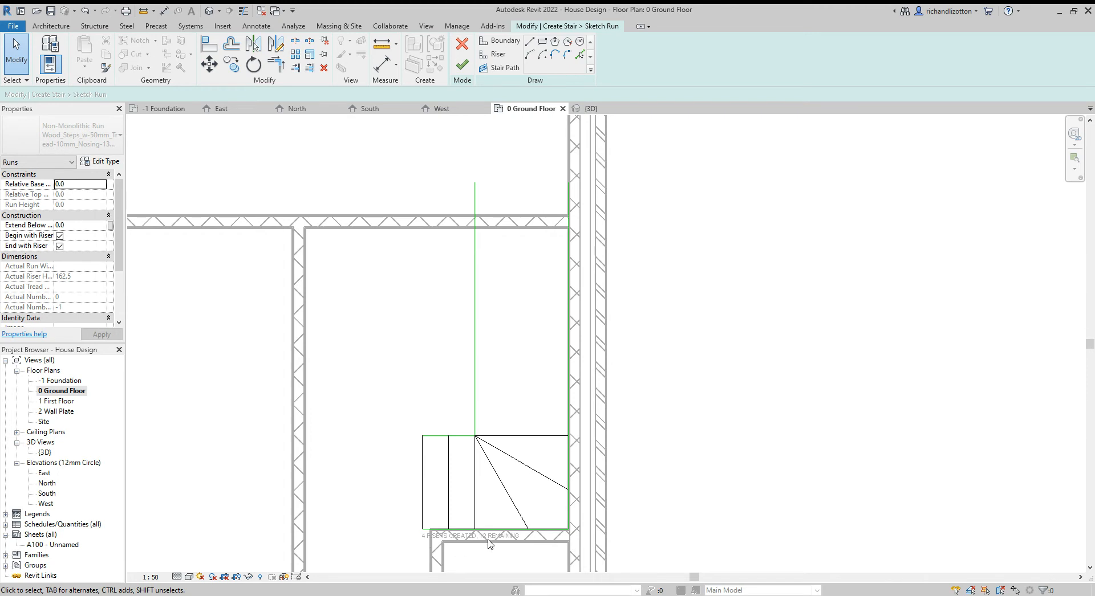
{"action": "left_click", "coordinate": [495, 54]}
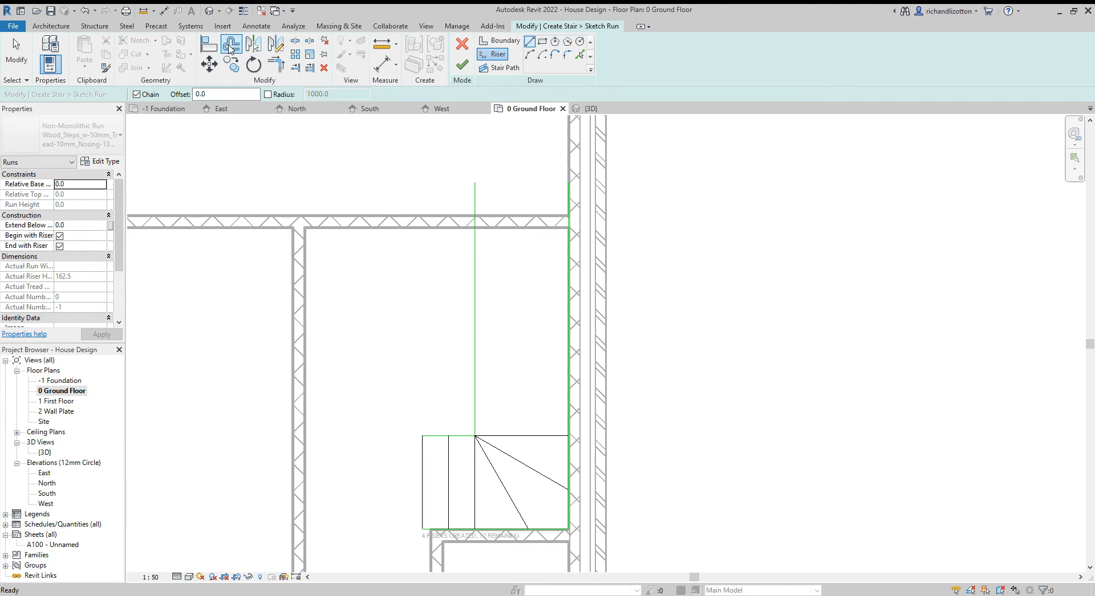
{"action": "left_click", "coordinate": [231, 44]}
{"action": "left_click_drag", "start_coordinate": [284, 93], "coordinate": [222, 94]}
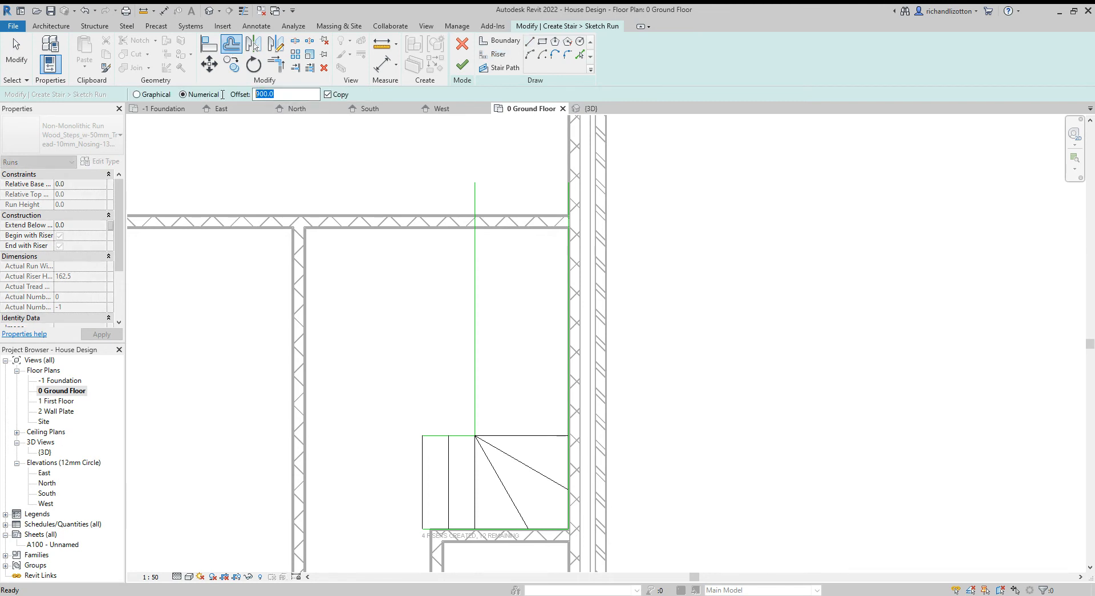
{"action": "type", "text": "250"}
{"action": "key", "text": "Return"}
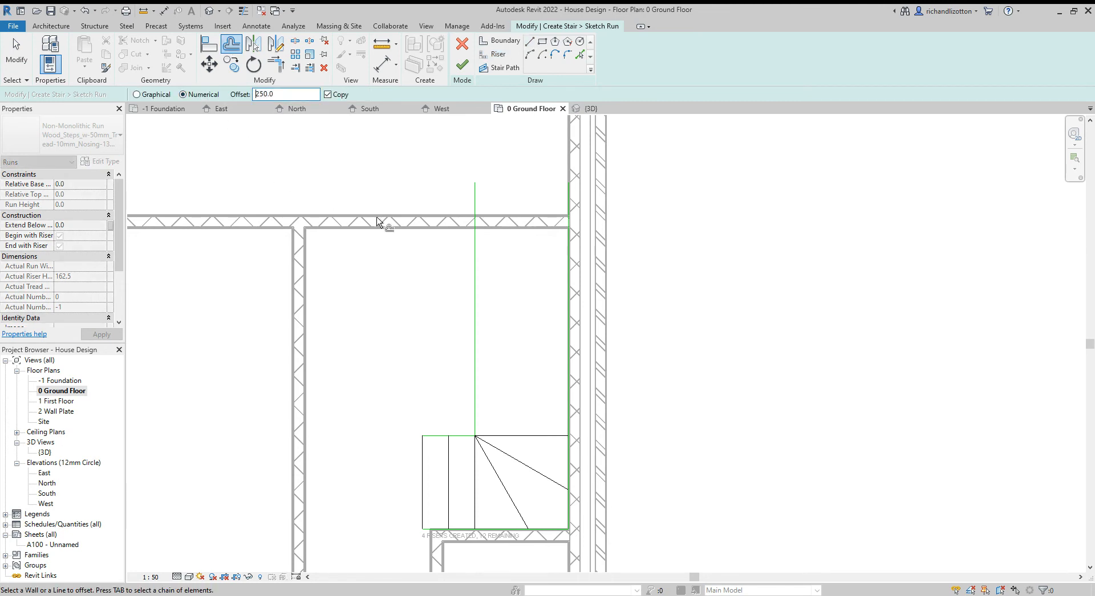
{"action": "left_click", "coordinate": [533, 438]}
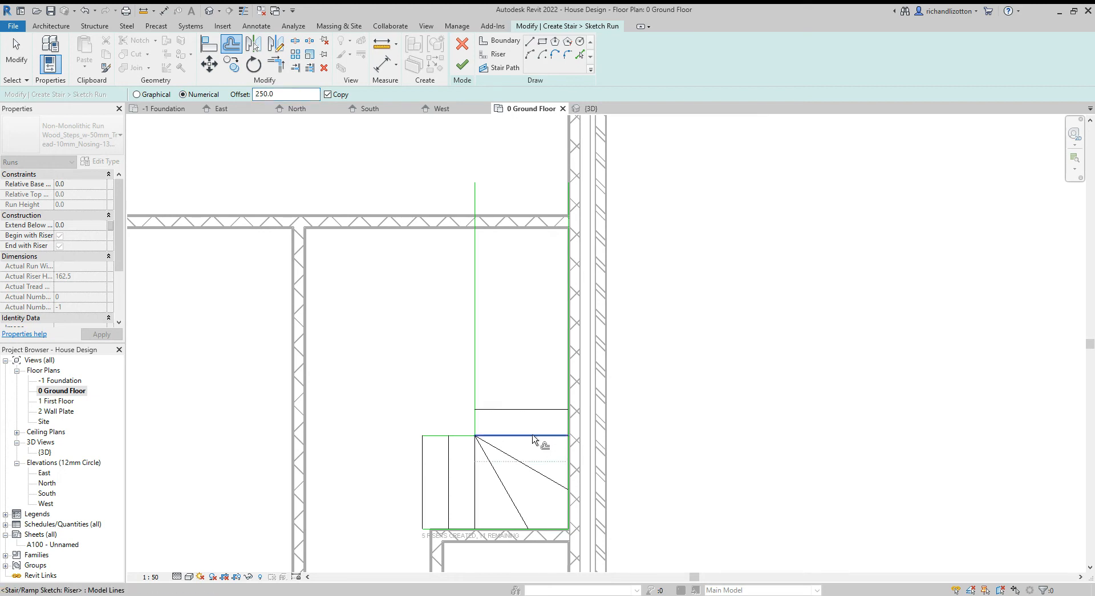
- Offset seven more riser copies, each 250 mm above the last, up to the hall's upper wall
{"action": "left_click", "coordinate": [517, 412]}
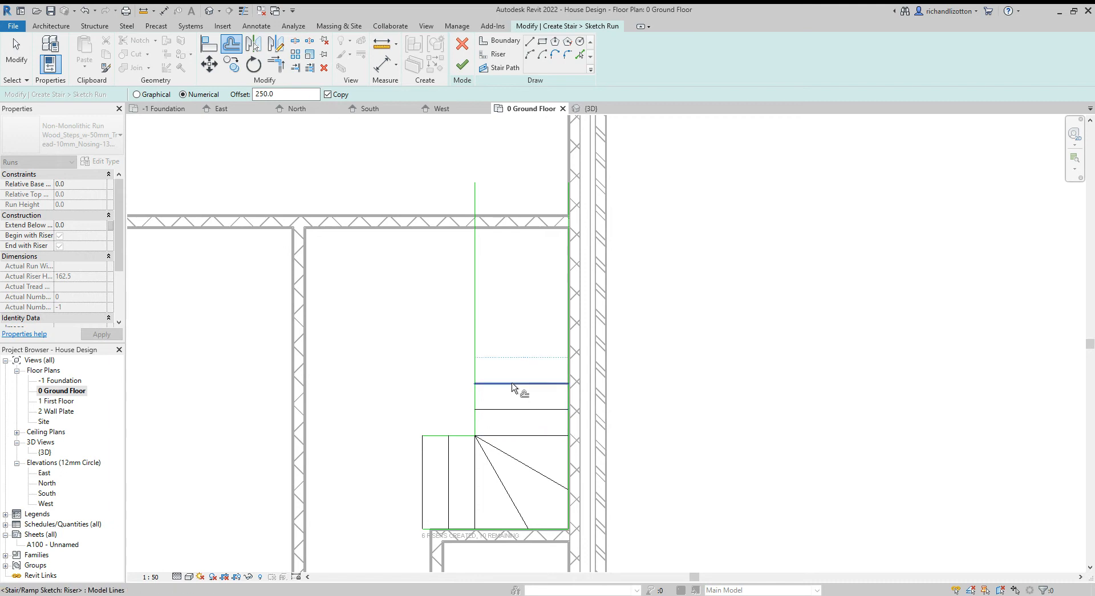
{"action": "left_click", "coordinate": [512, 387]}
{"action": "left_click", "coordinate": [516, 359]}
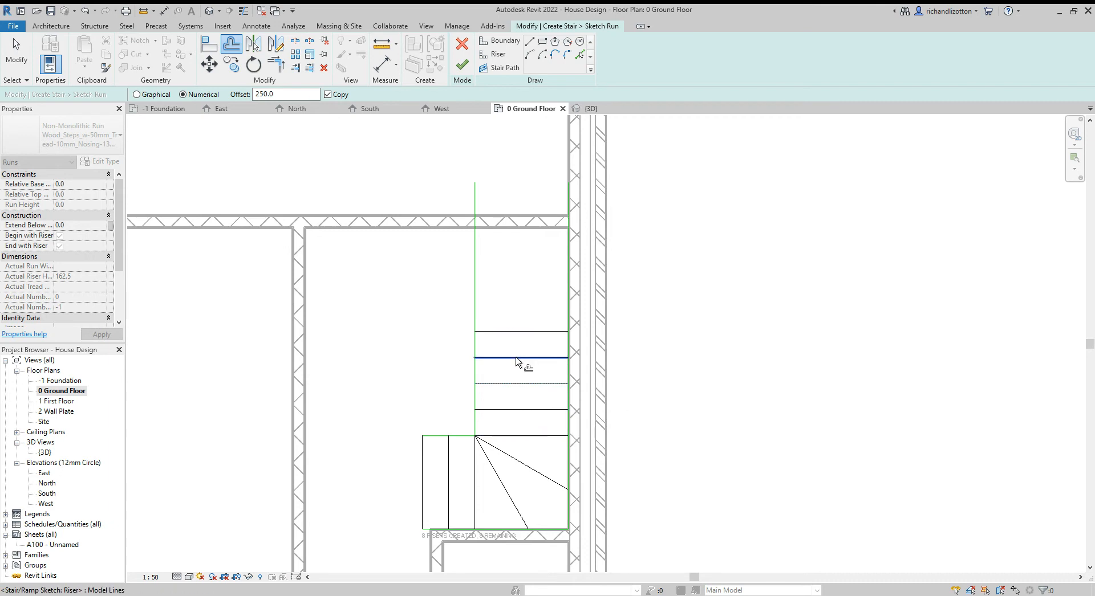
{"action": "left_click", "coordinate": [512, 334]}
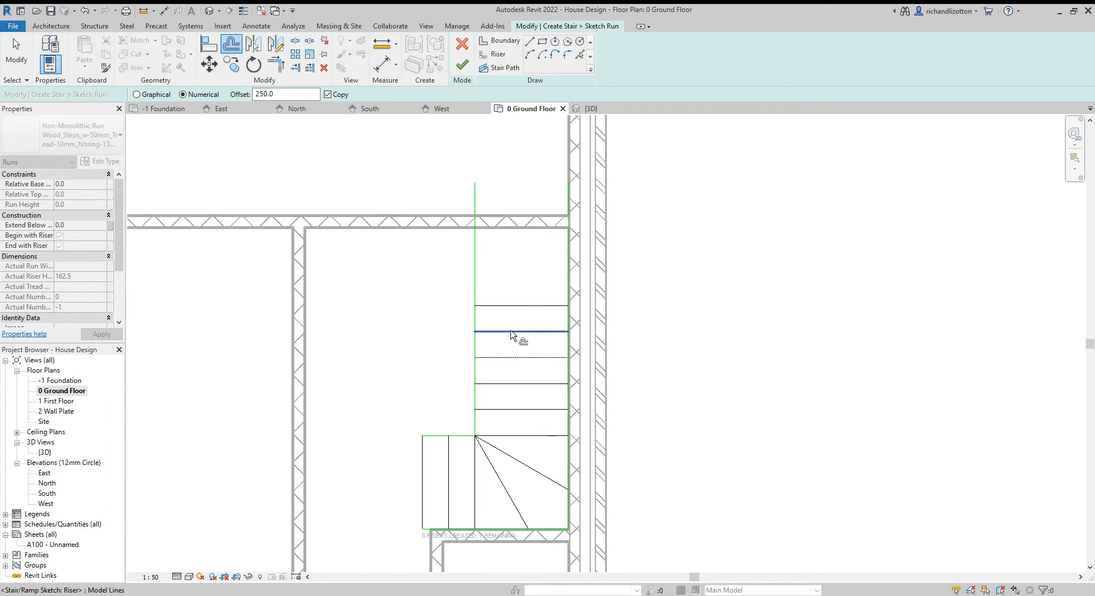
{"action": "left_click", "coordinate": [514, 308]}
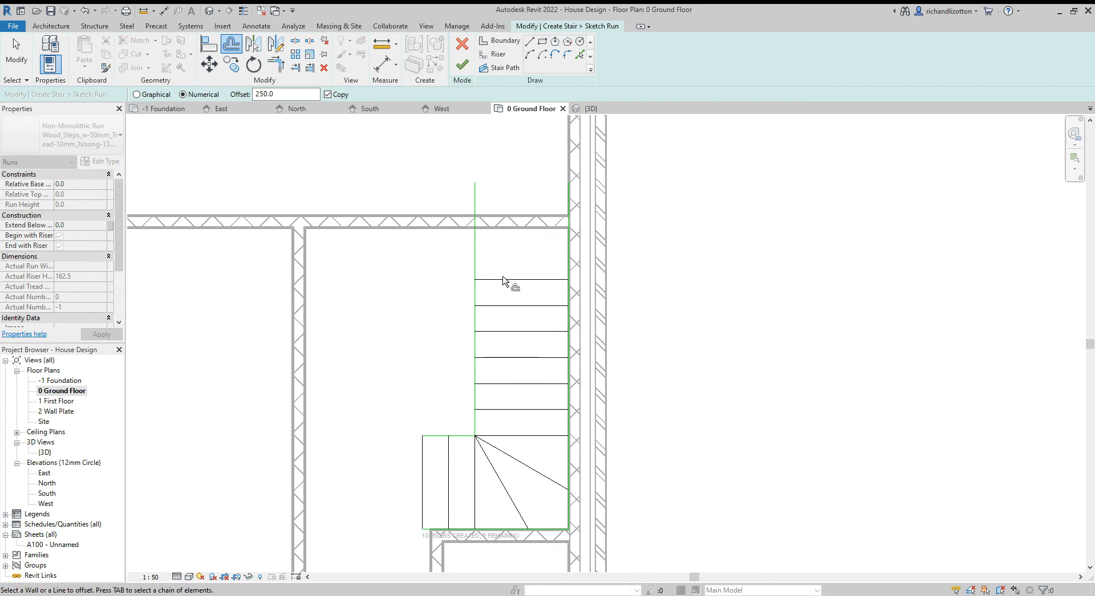
{"action": "left_click", "coordinate": [503, 280]}
{"action": "left_click", "coordinate": [520, 255]}
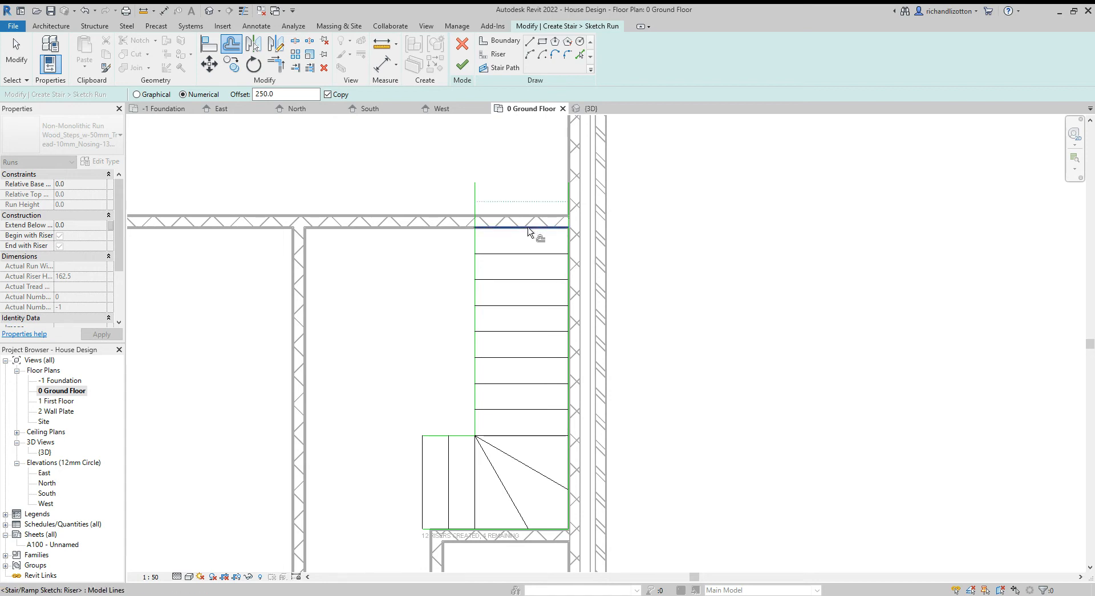
- Offset one more riser copy 250 mm above the riser at the hall's upper wall
{"action": "left_click", "coordinate": [528, 232]}
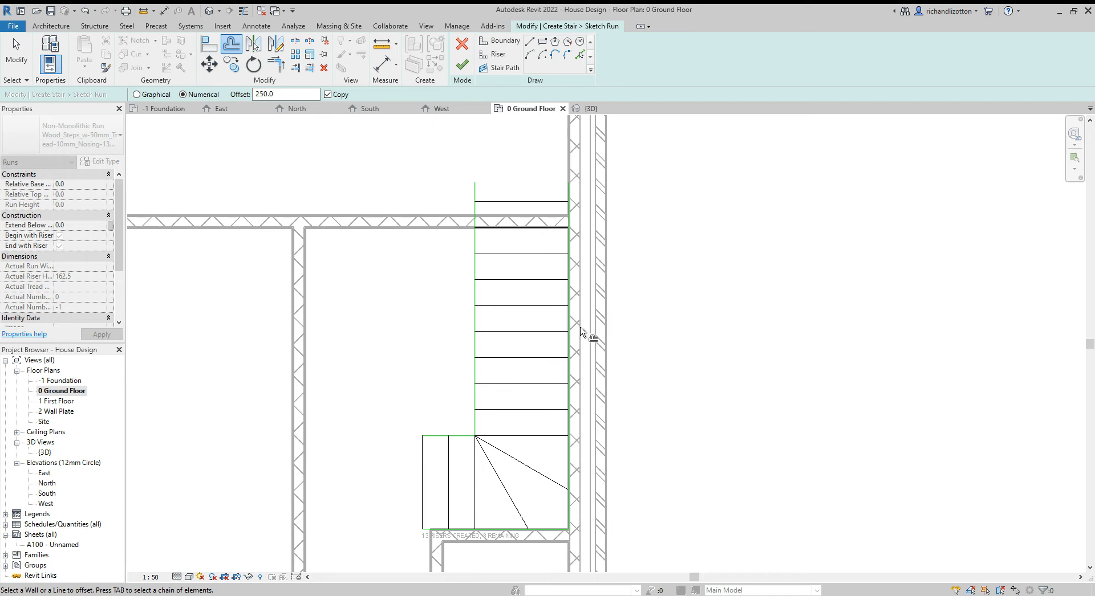
{"action": "scroll", "coordinate": [368, 404], "scroll_direction": "down", "scroll_amount": 1}
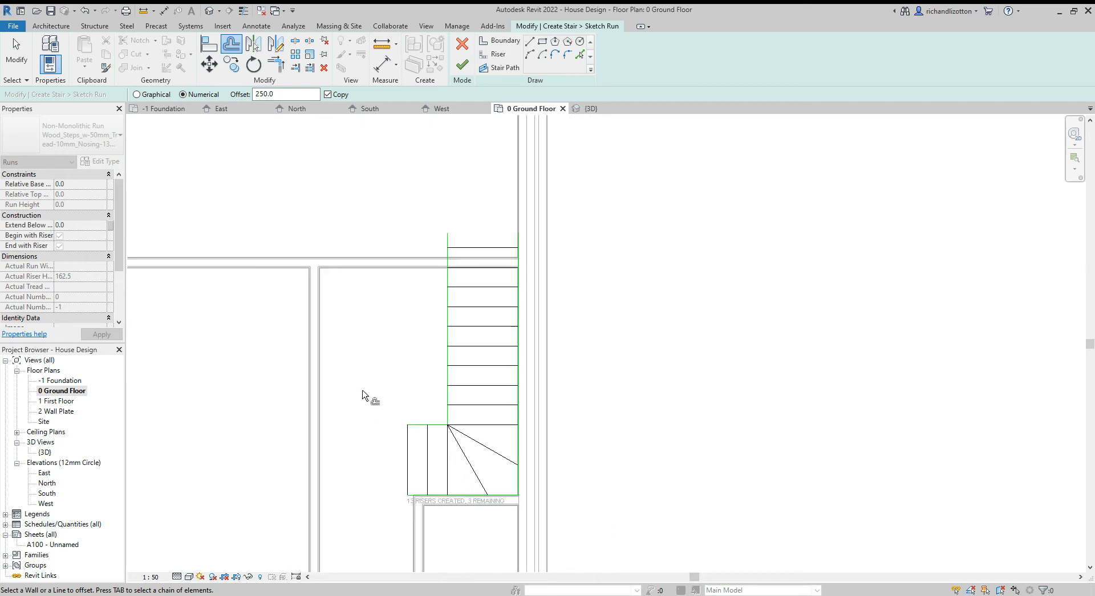
{"action": "middle_click_drag", "start_coordinate": [377, 398], "coordinate": [391, 365]}
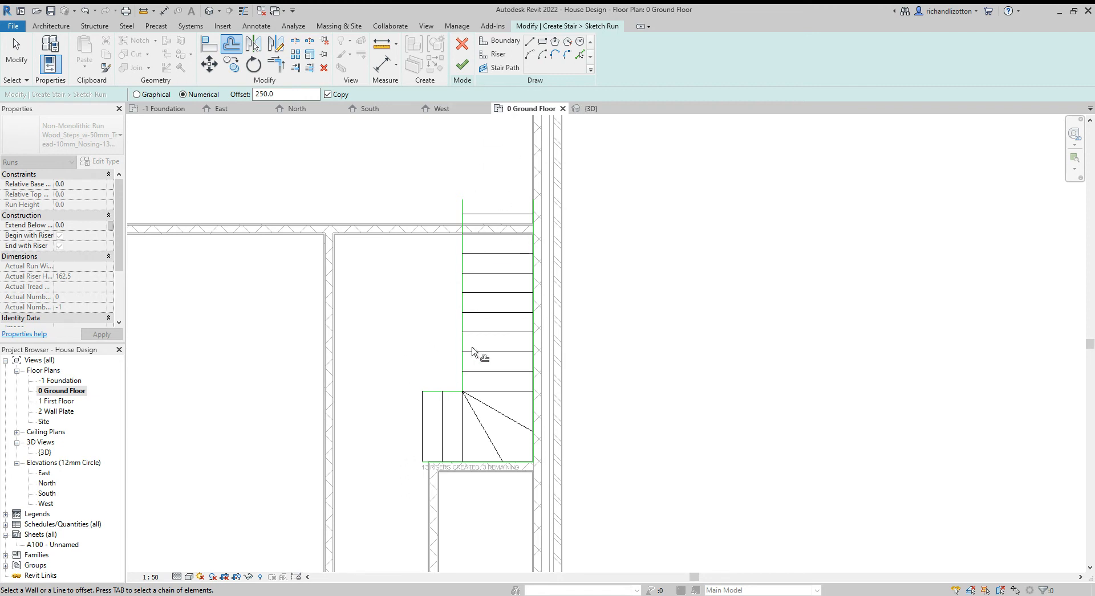
- Trim both vertical boundary lines to meet the ends of the uppermost riser at clean corners
{"action": "scroll", "coordinate": [495, 213], "scroll_direction": "up", "scroll_amount": 2}
{"action": "scroll", "coordinate": [495, 214], "scroll_direction": "up", "scroll_amount": 1}
{"action": "middle_click_drag", "start_coordinate": [505, 186], "coordinate": [496, 242]}
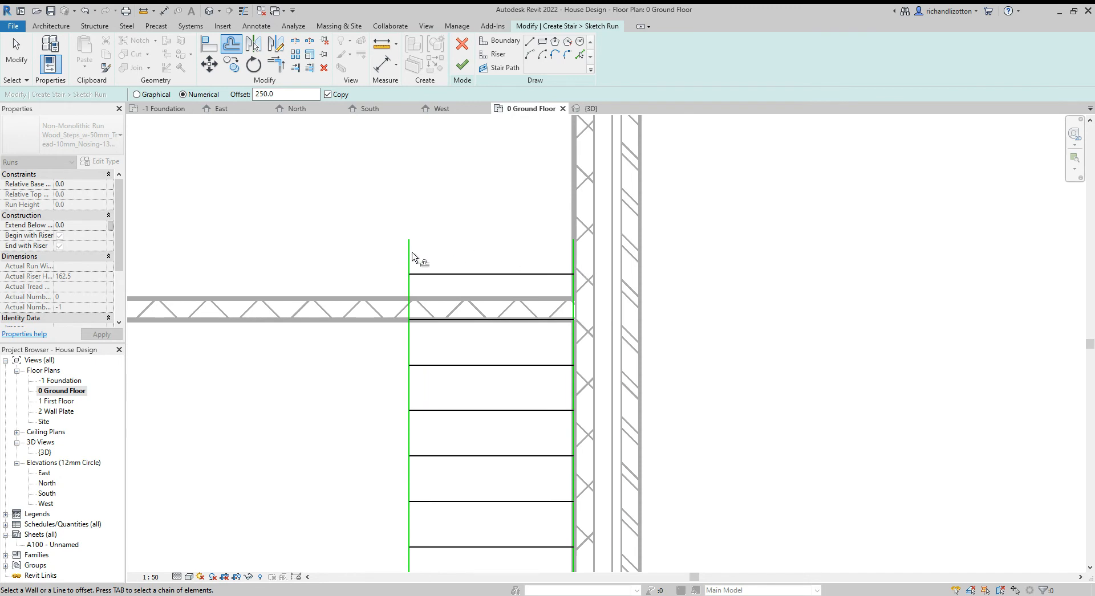
{"action": "key", "text": "Escape"}
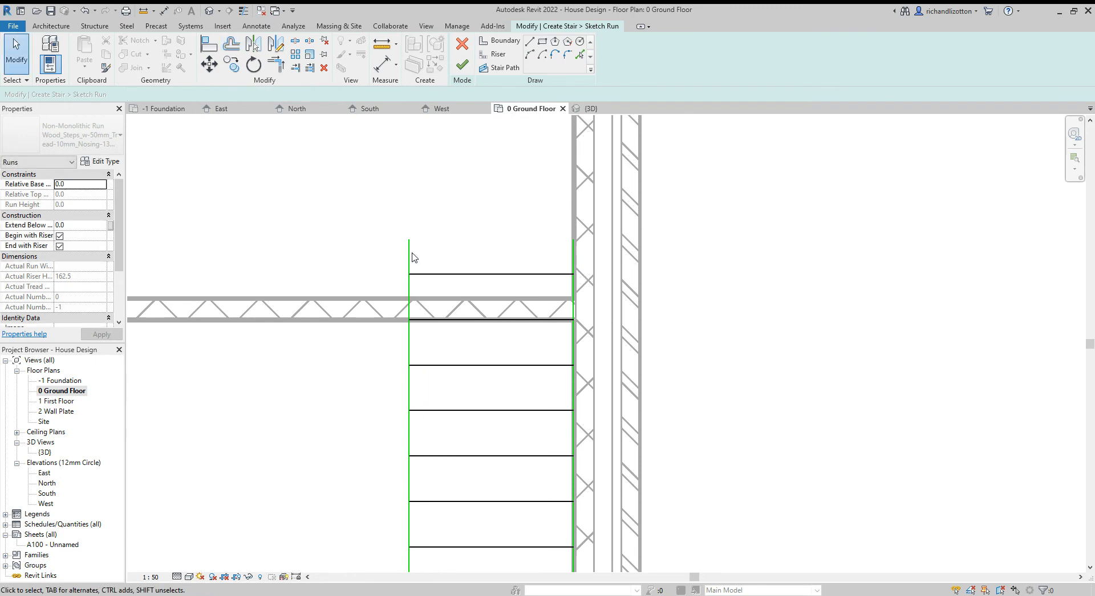
{"action": "left_click", "coordinate": [276, 64]}
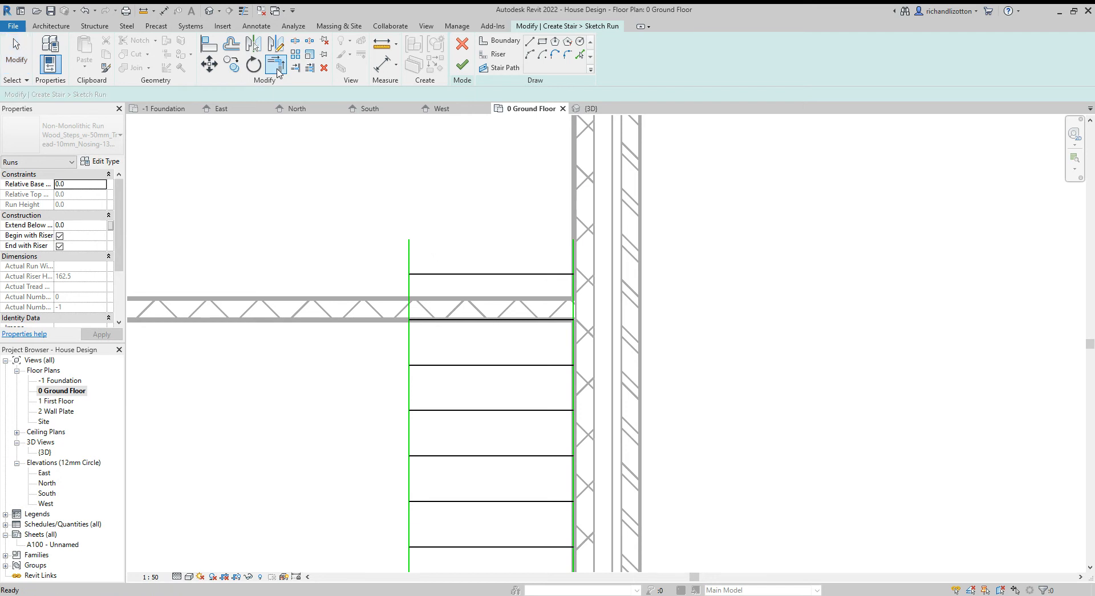
{"action": "left_click", "coordinate": [410, 296]}
{"action": "left_click", "coordinate": [424, 278]}
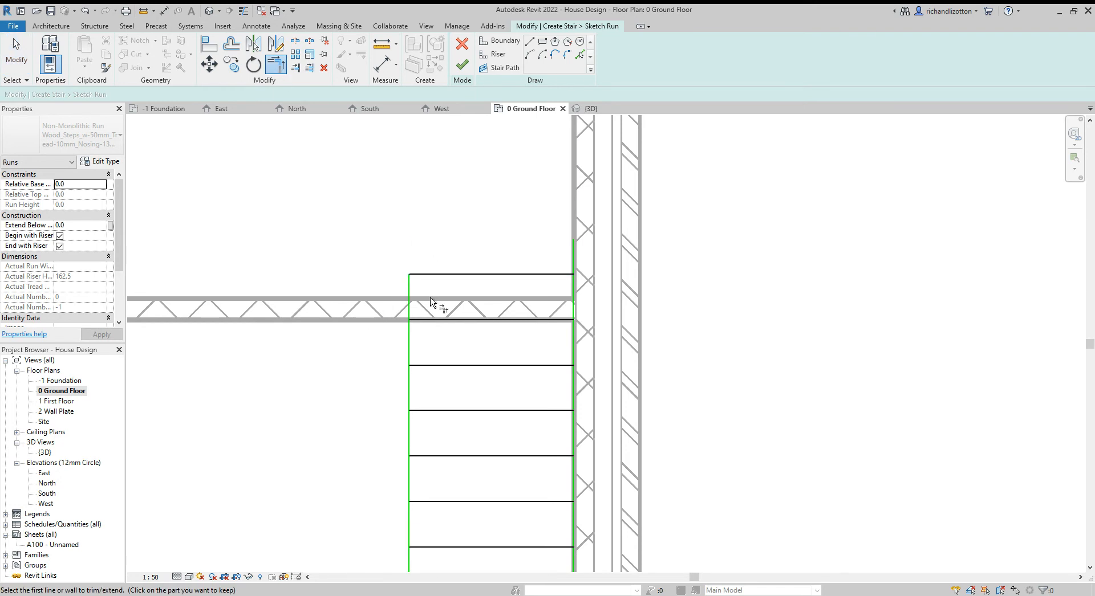
{"action": "left_click", "coordinate": [560, 279]}
{"action": "left_click", "coordinate": [573, 286]}
{"action": "scroll", "coordinate": [716, 339], "scroll_direction": "down", "scroll_amount": 5}
{"action": "middle_click_drag", "start_coordinate": [730, 401], "coordinate": [673, 291]}
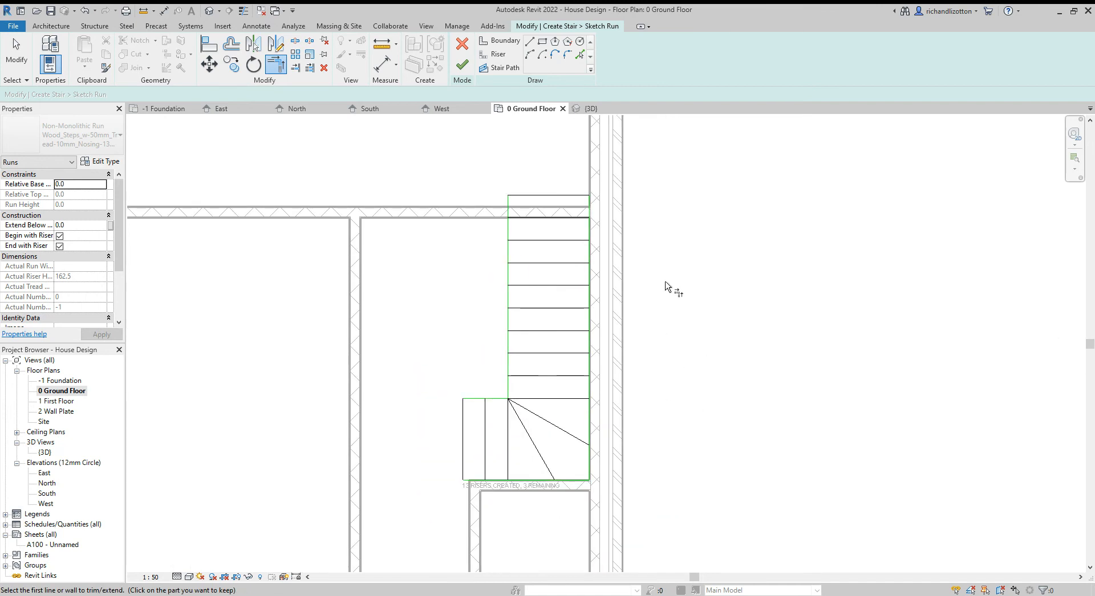
- Sketch the stair path from the top riser's midpoint down the vertical leg and 950 mm across to the outermost riser, and finish the run sketch
{"action": "left_click", "coordinate": [494, 69]}
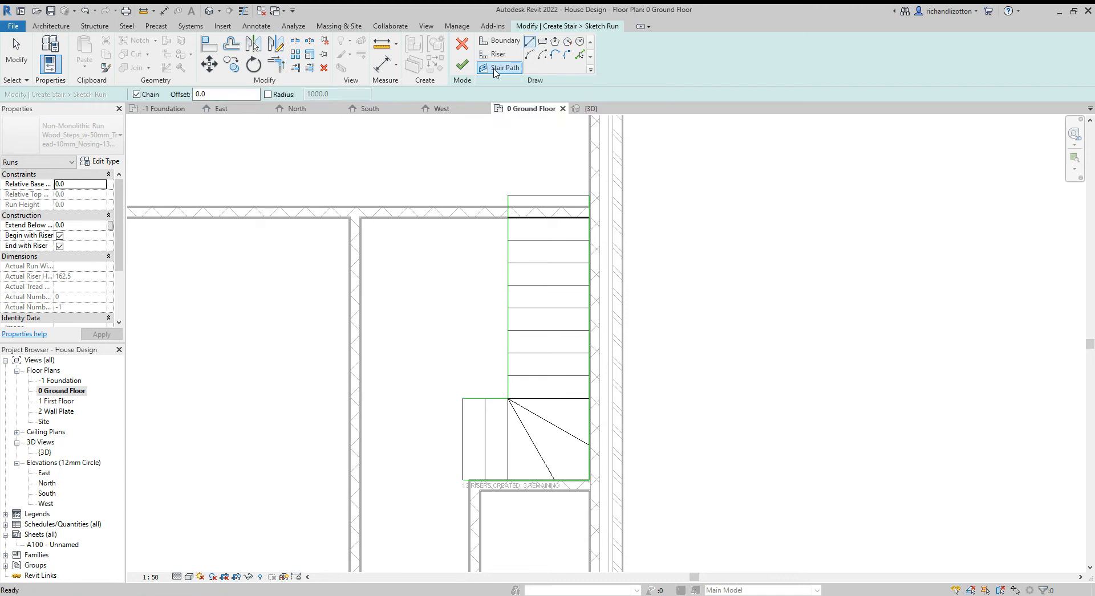
{"action": "scroll", "coordinate": [467, 335], "scroll_direction": "up", "scroll_amount": 1}
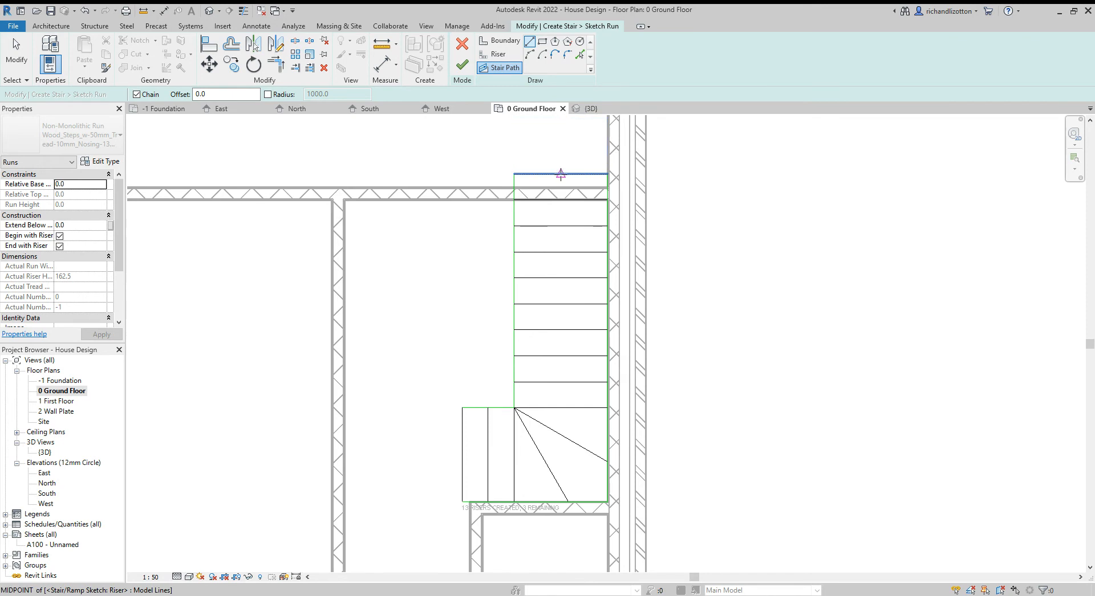
{"action": "left_click", "coordinate": [561, 174]}
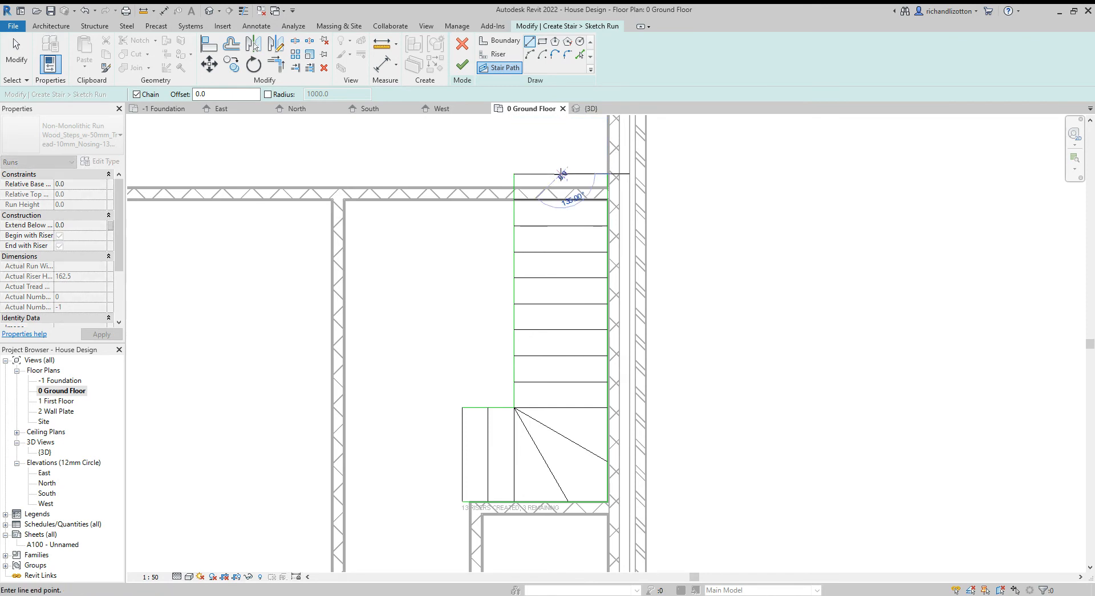
{"action": "left_click", "coordinate": [560, 457]}
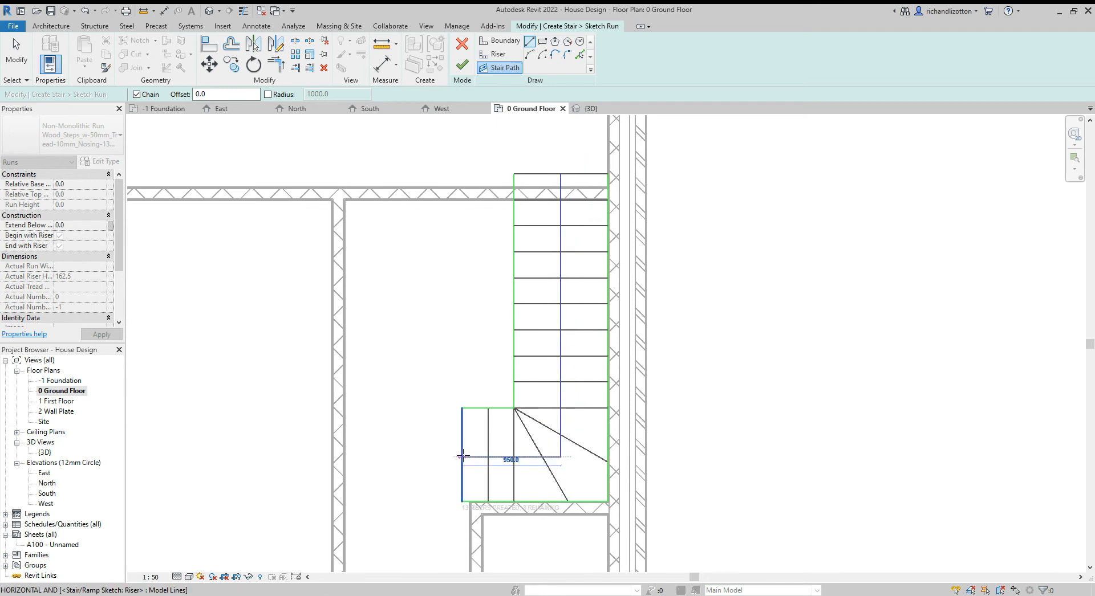
{"action": "key", "text": "Escape"}
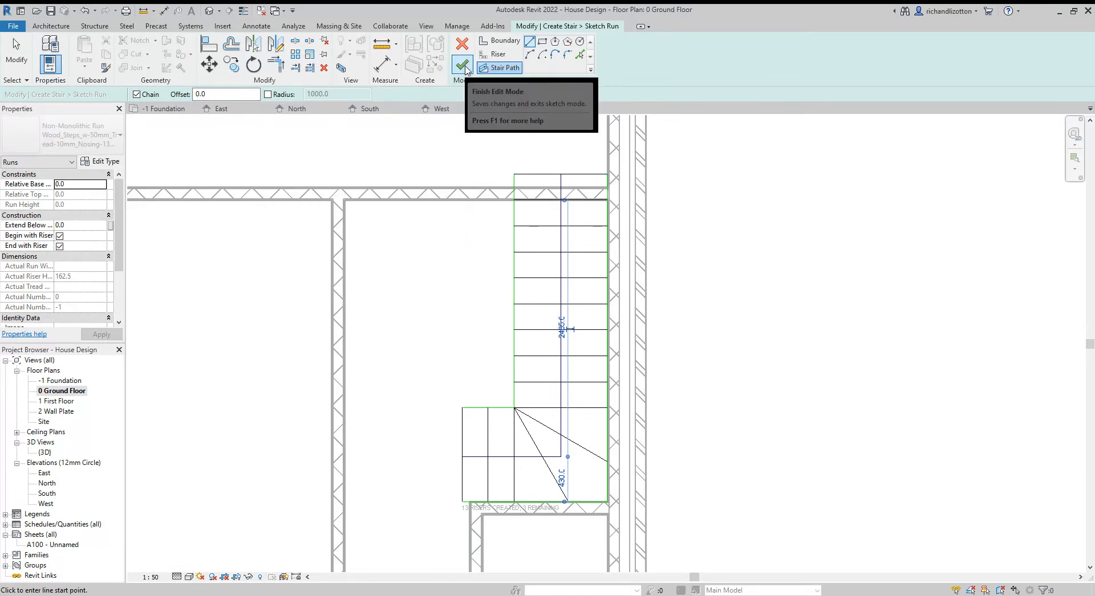
{"action": "left_click", "coordinate": [462, 65]}
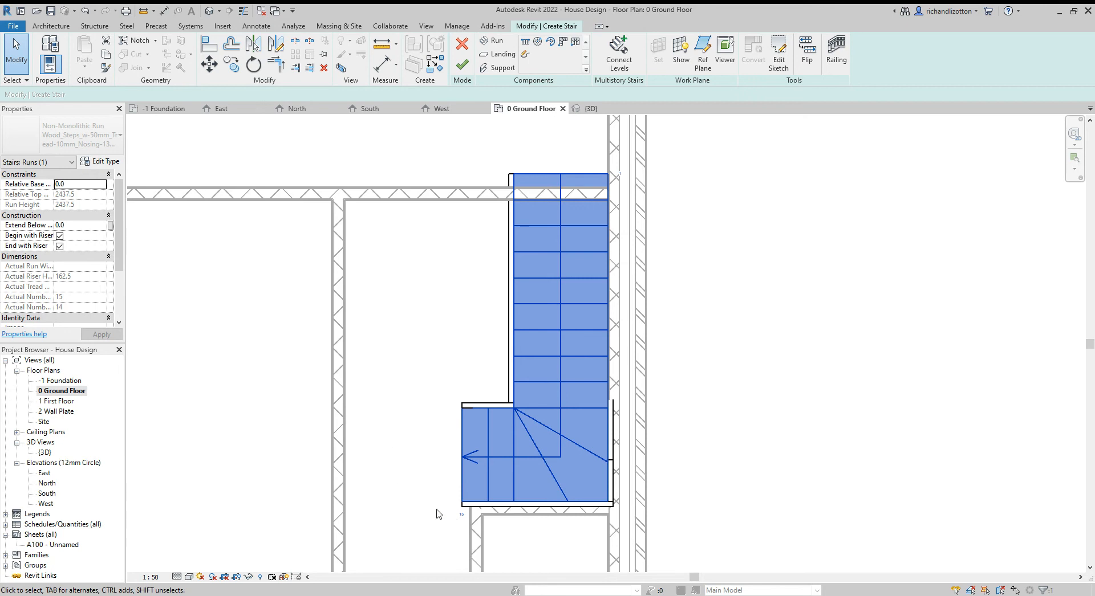
- Examine the winder run and its rise direction from several angles in the 3D view
{"action": "left_click", "coordinate": [591, 110]}
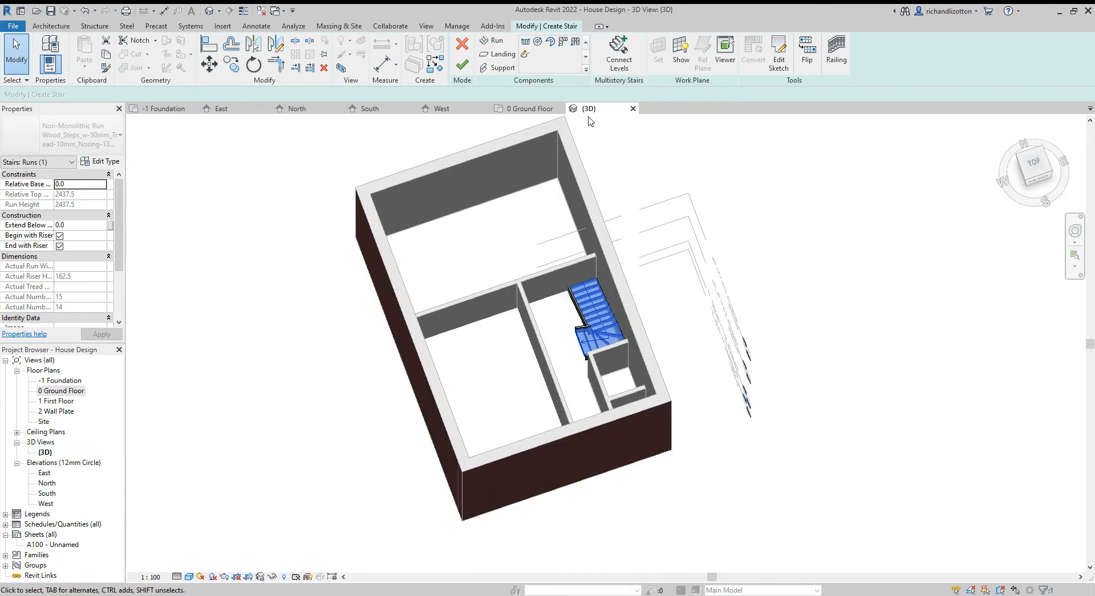
{"action": "middle_click_drag", "start_coordinate": [583, 388], "coordinate": [412, 414], "text": "shift"}
{"action": "scroll", "coordinate": [643, 312], "scroll_direction": "up", "scroll_amount": 4}
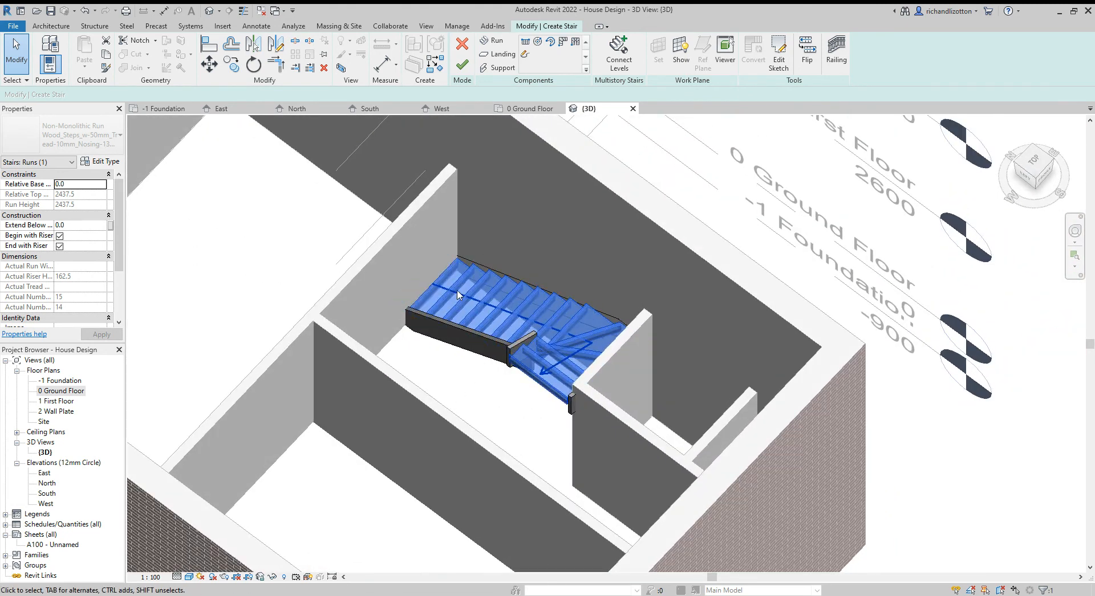
{"action": "middle_click_drag", "start_coordinate": [597, 466], "coordinate": [433, 399], "text": "shift"}
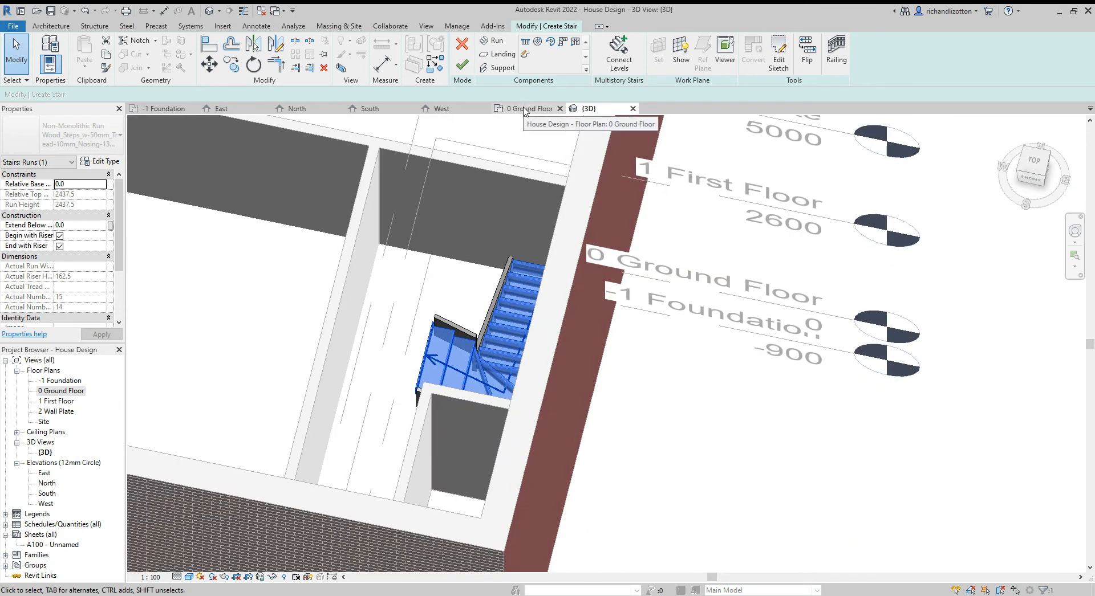
- Return to the ground floor plan, finish the stair and dismiss the save reminder without saving
{"action": "left_click", "coordinate": [525, 110]}
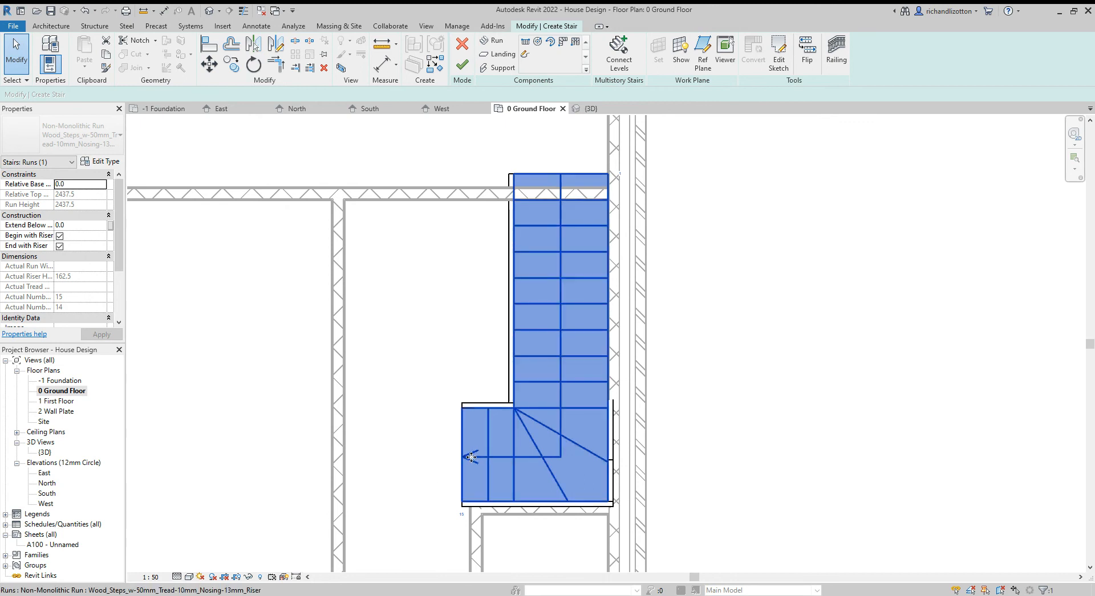
{"action": "left_click", "coordinate": [456, 365]}
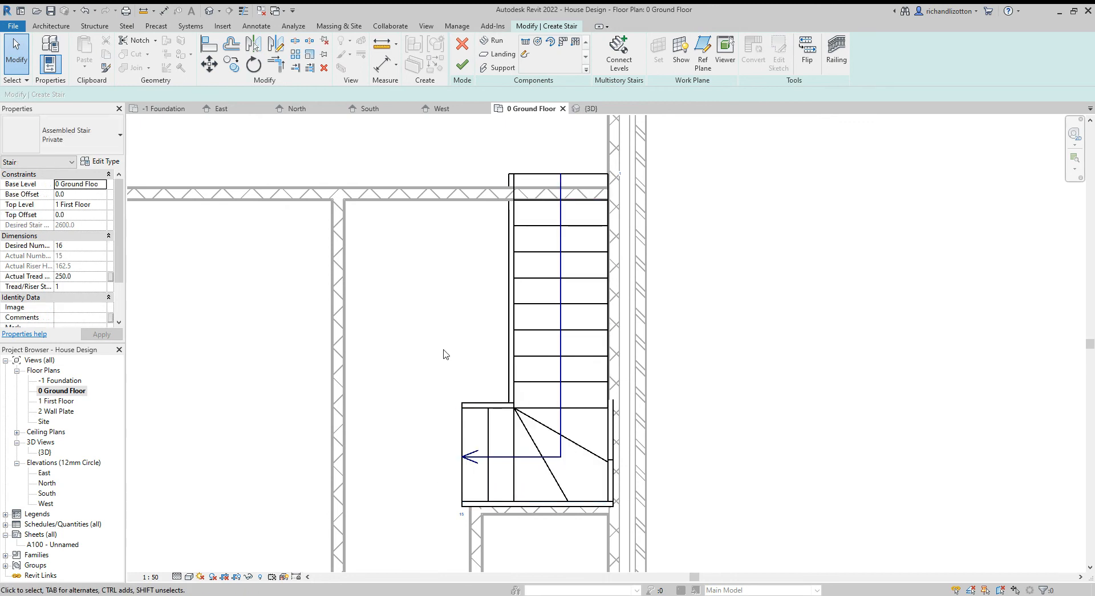
{"action": "scroll", "coordinate": [445, 354], "scroll_direction": "down", "scroll_amount": 2}
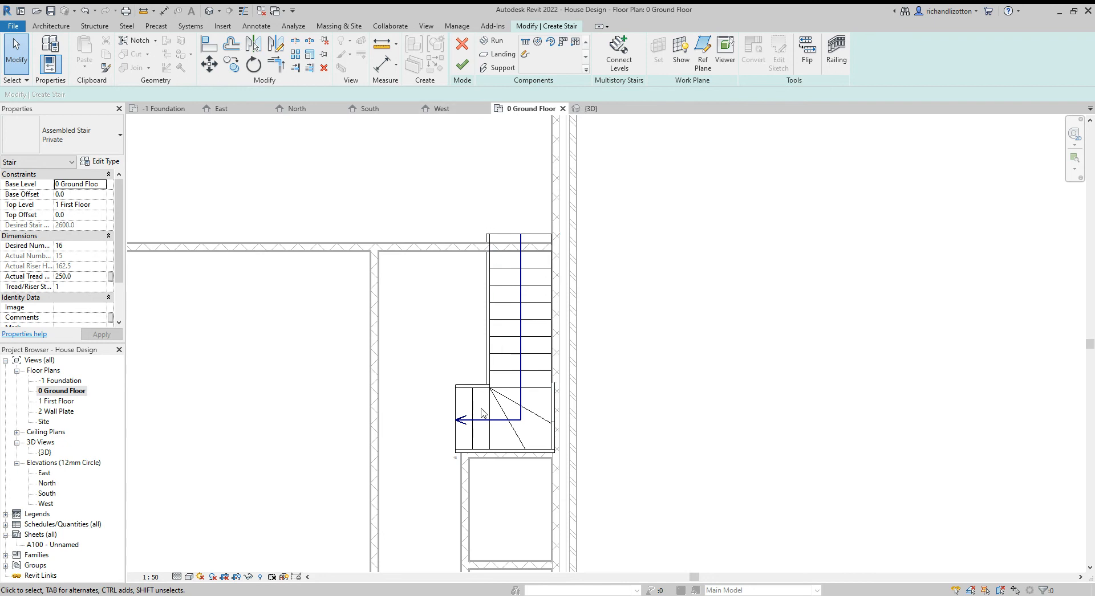
{"action": "left_click", "coordinate": [461, 67]}
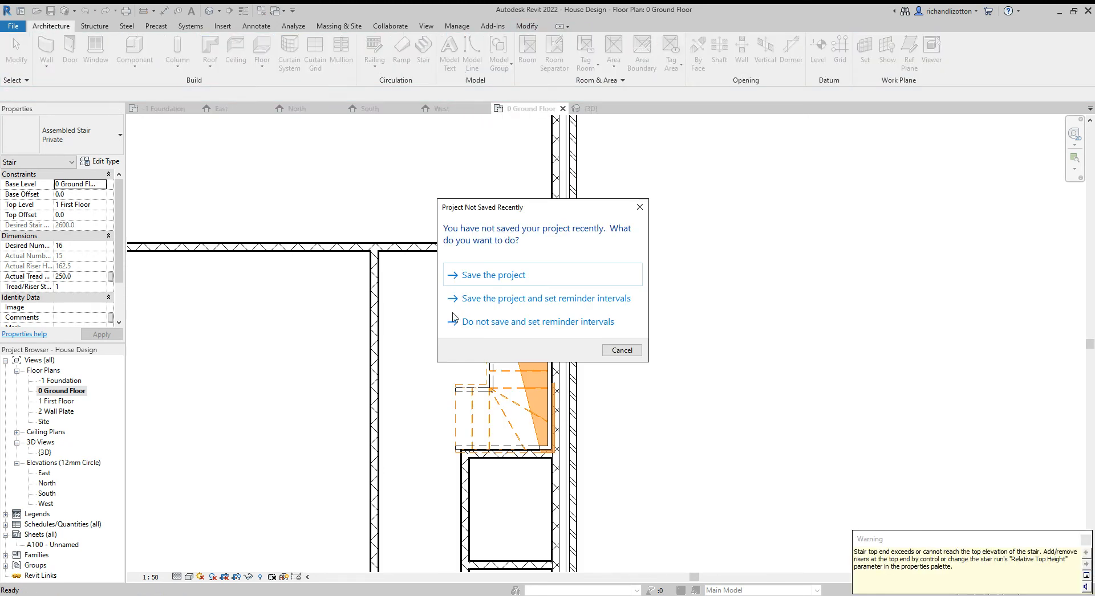
{"action": "left_click", "coordinate": [622, 350]}
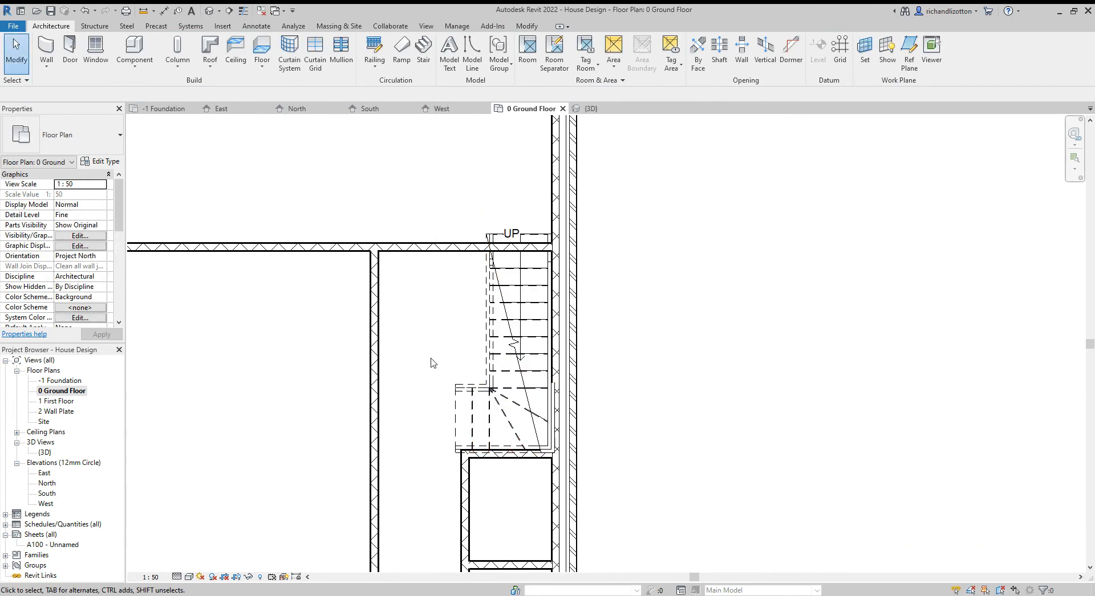
- Select the whole stair and flip its up direction so it climbs from the short lower leg
{"action": "left_click", "coordinate": [457, 433]}
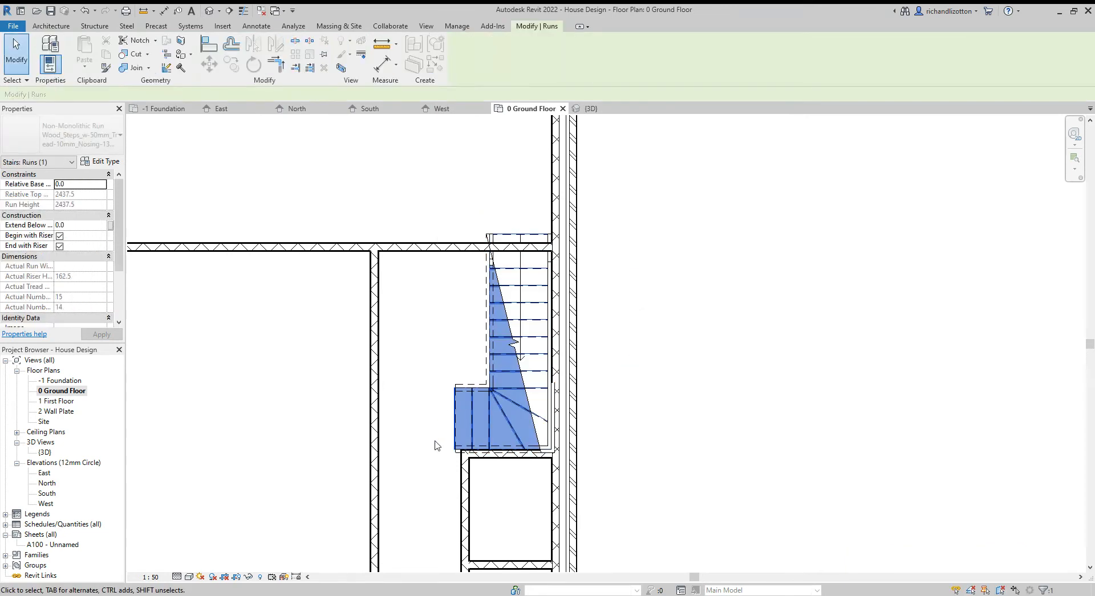
{"action": "scroll", "coordinate": [417, 412], "scroll_direction": "up", "scroll_amount": 2}
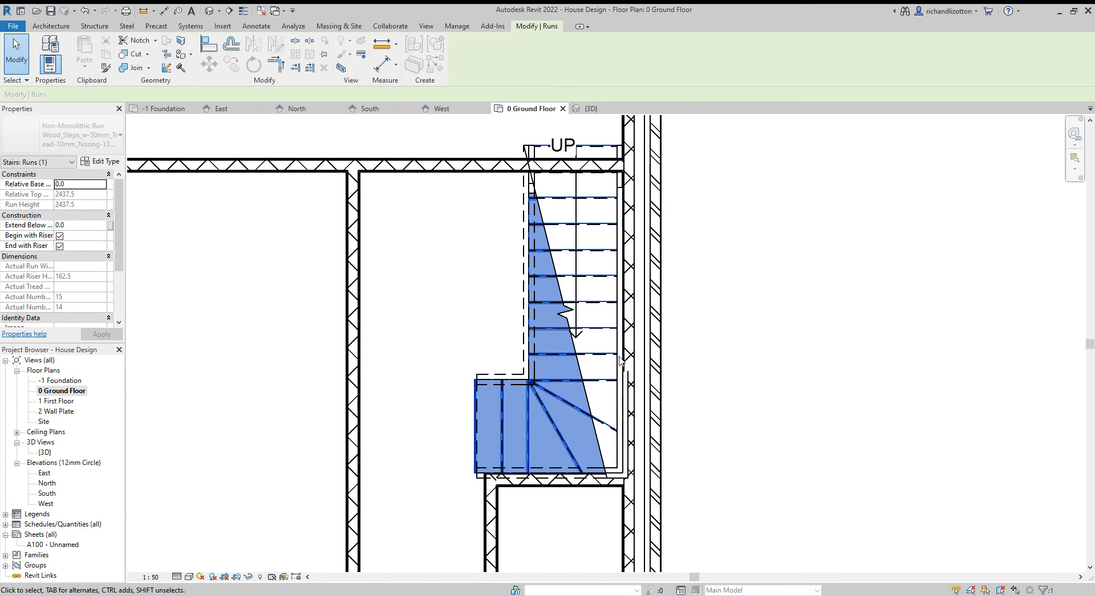
{"action": "left_click", "coordinate": [577, 341]}
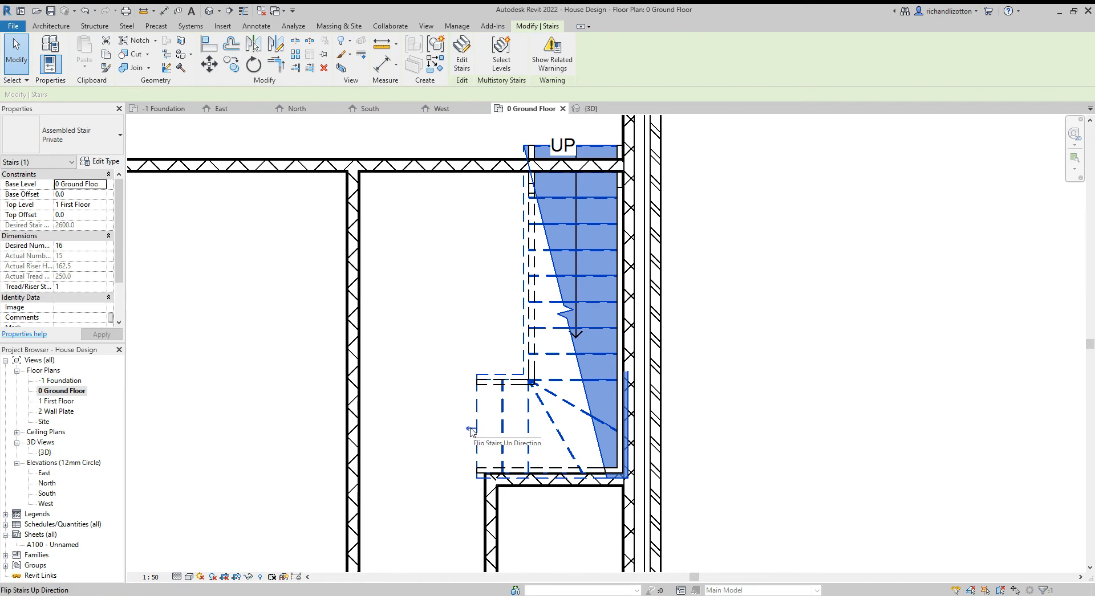
{"action": "left_click", "coordinate": [435, 468]}
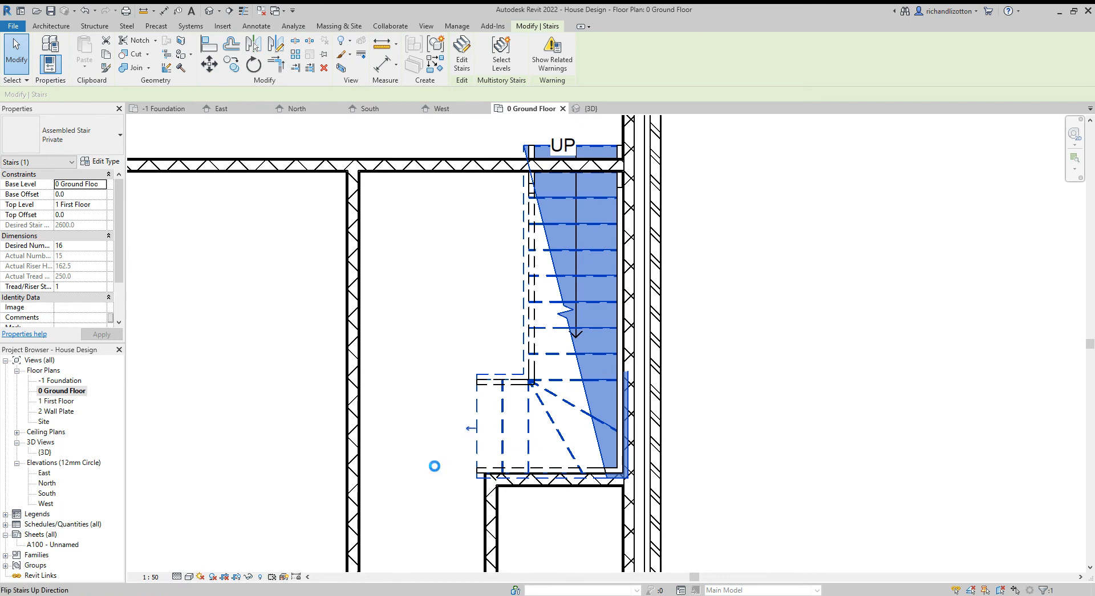
{"action": "left_click", "coordinate": [423, 387]}
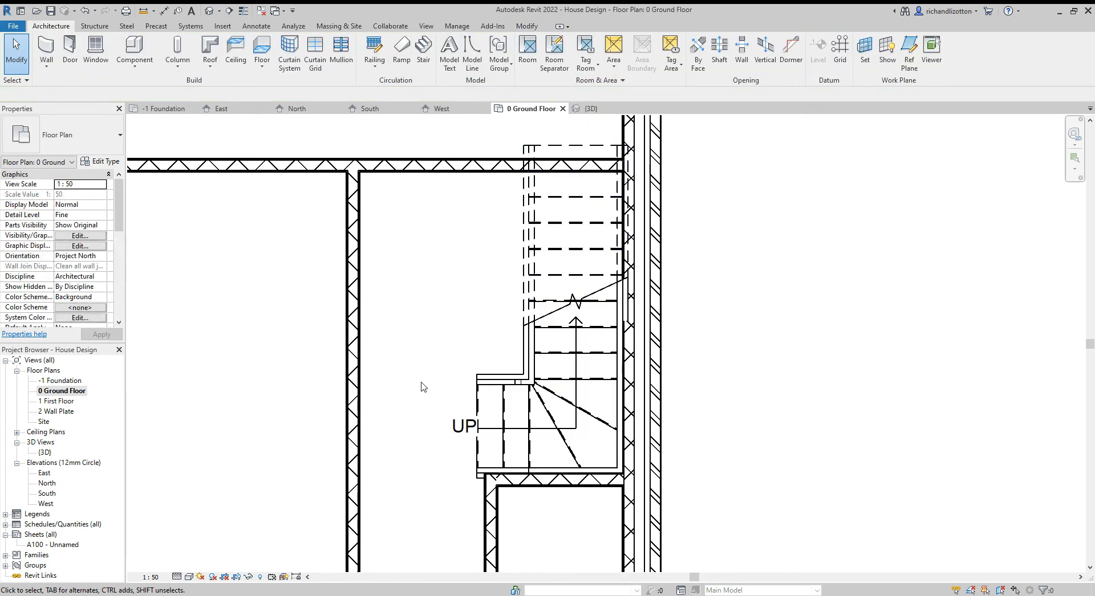
- Examine the flipped stair, its railings and its top end from several angles in the 3D view
{"action": "scroll", "coordinate": [423, 387], "scroll_direction": "down", "scroll_amount": 3}
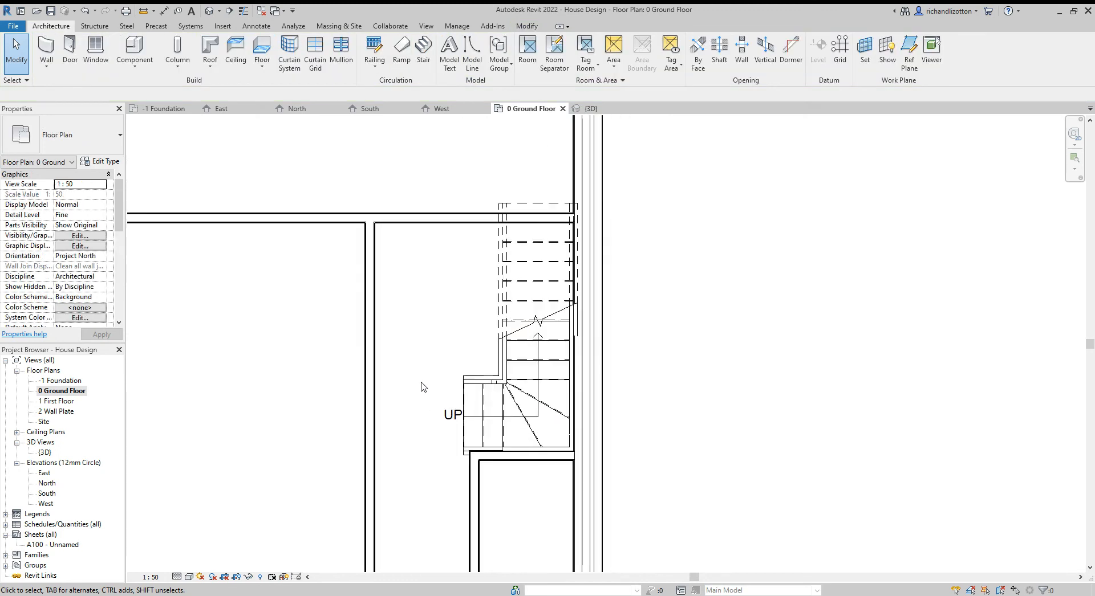
{"action": "left_click", "coordinate": [591, 108]}
{"action": "middle_click_drag", "start_coordinate": [581, 386], "coordinate": [862, 387], "text": "shift"}
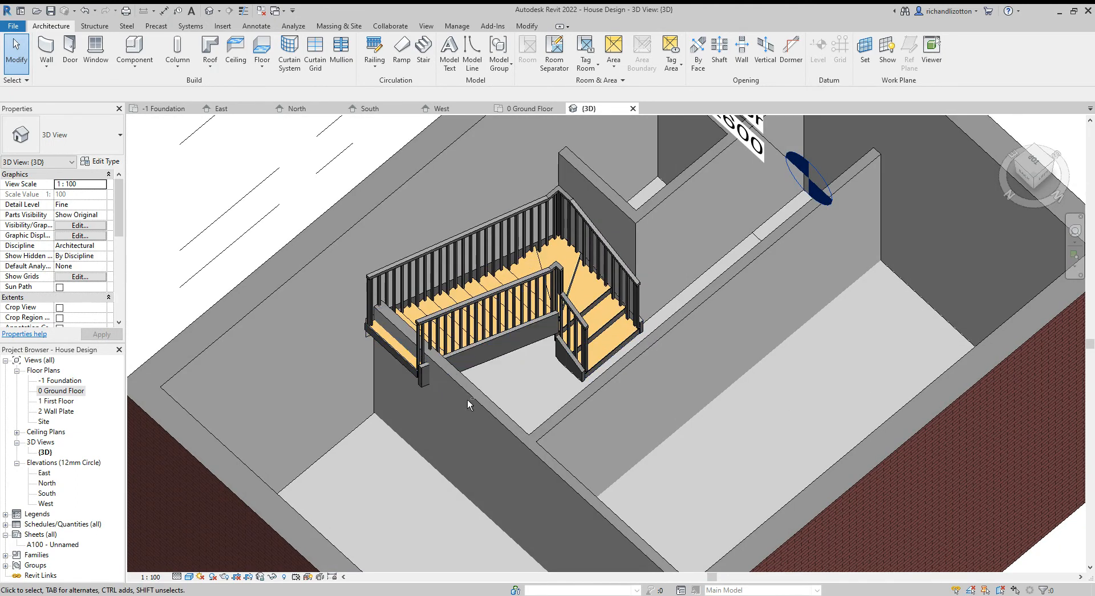
{"action": "middle_click_drag", "start_coordinate": [467, 401], "coordinate": [365, 371], "text": "shift"}
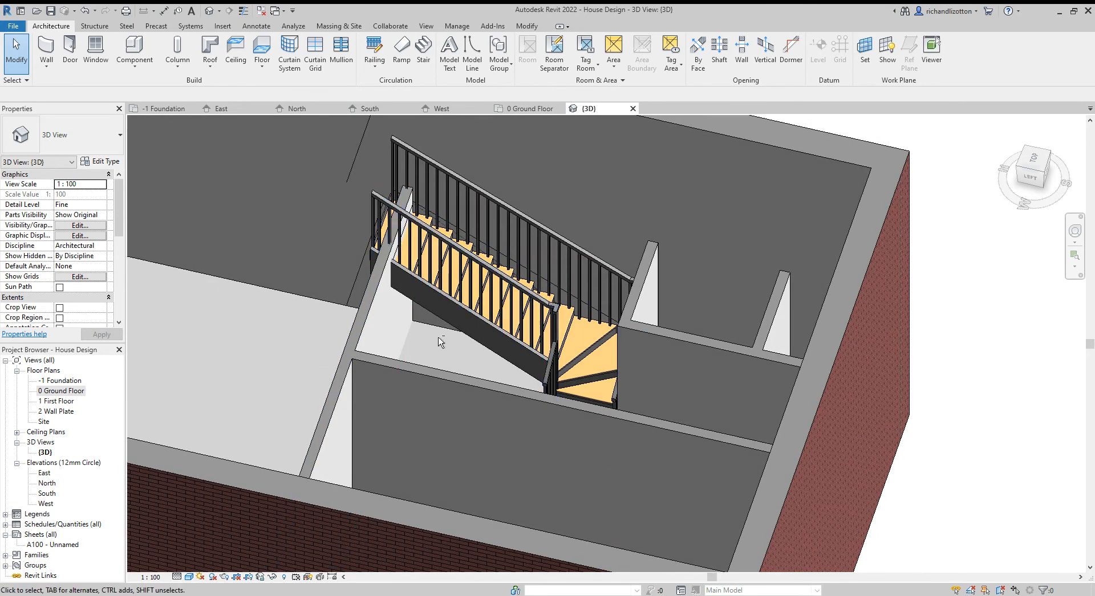
{"action": "mouse_move", "coordinate": [439, 342]}
{"action": "middle_mouse_down", "text": "shift"}
{"action": "mouse_move", "coordinate": [342, 360]}
{"action": "mouse_move", "coordinate": [342, 296]}
{"action": "mouse_move", "coordinate": [321, 297]}
{"action": "mouse_move", "coordinate": [533, 378]}
{"action": "mouse_move", "coordinate": [650, 354]}
{"action": "mouse_move", "coordinate": [648, 323]}
{"action": "middle_mouse_up", "text": "shift"}
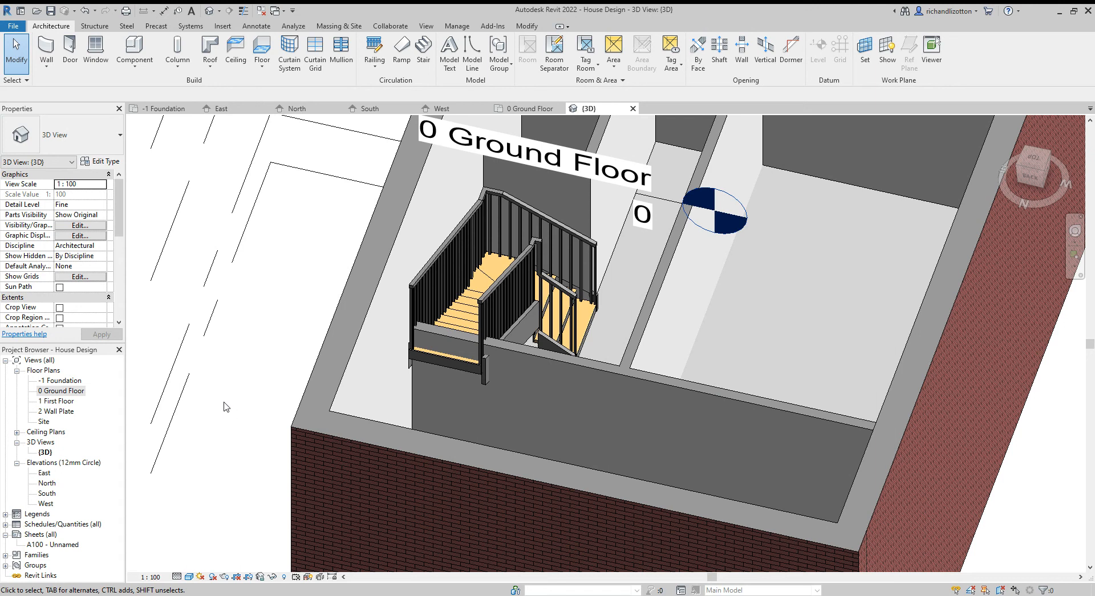
- Open the North elevation and temporarily hide the external brick wall that covers the stair
{"action": "left_click", "coordinate": [525, 109]}
{"action": "scroll", "coordinate": [477, 325], "scroll_direction": "down", "scroll_amount": 2}
{"action": "scroll", "coordinate": [476, 323], "scroll_direction": "down", "scroll_amount": 1}
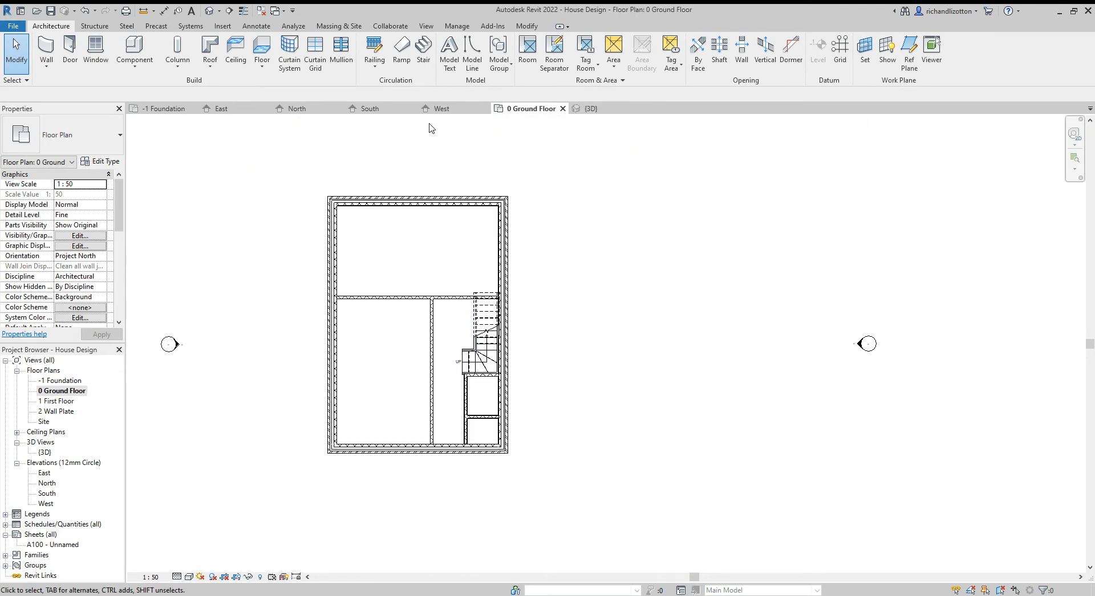
{"action": "middle_click_drag", "start_coordinate": [416, 167], "coordinate": [464, 225]}
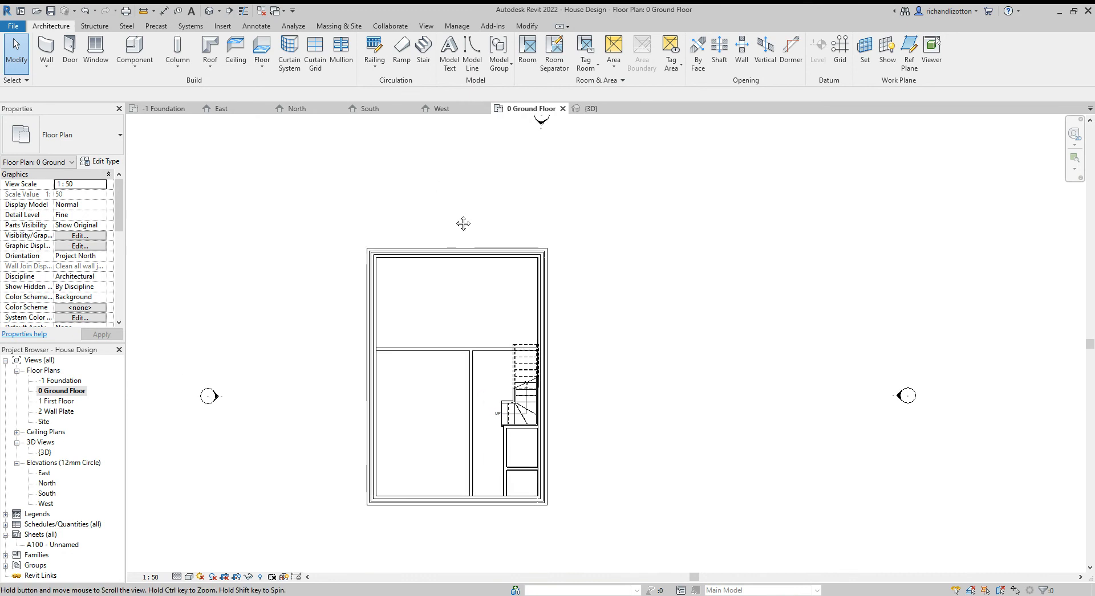
{"action": "double_click", "coordinate": [46, 484]}
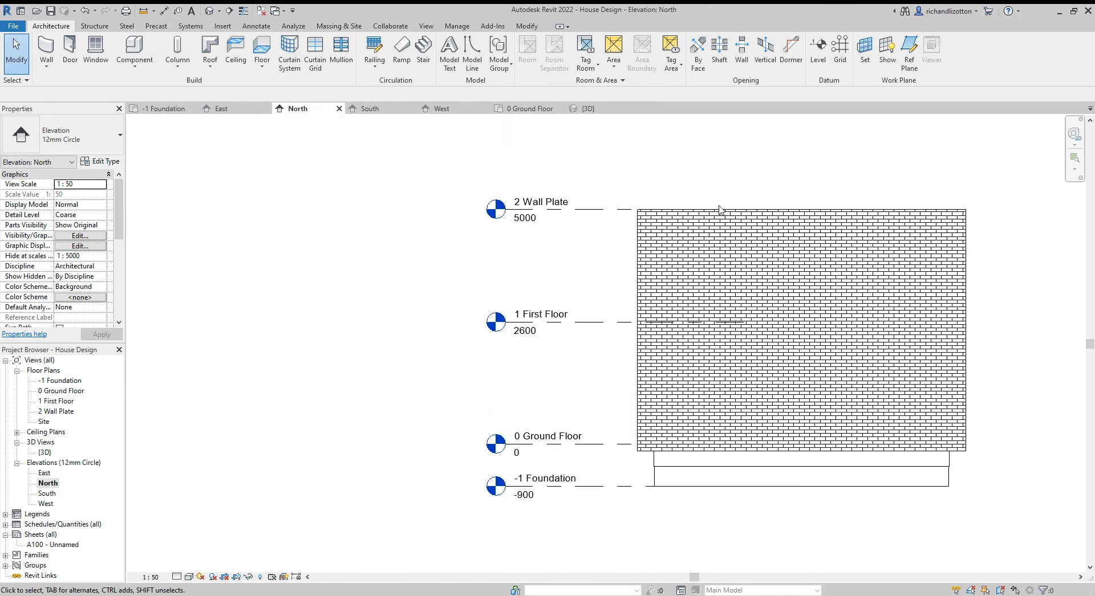
{"action": "left_click", "coordinate": [695, 225]}
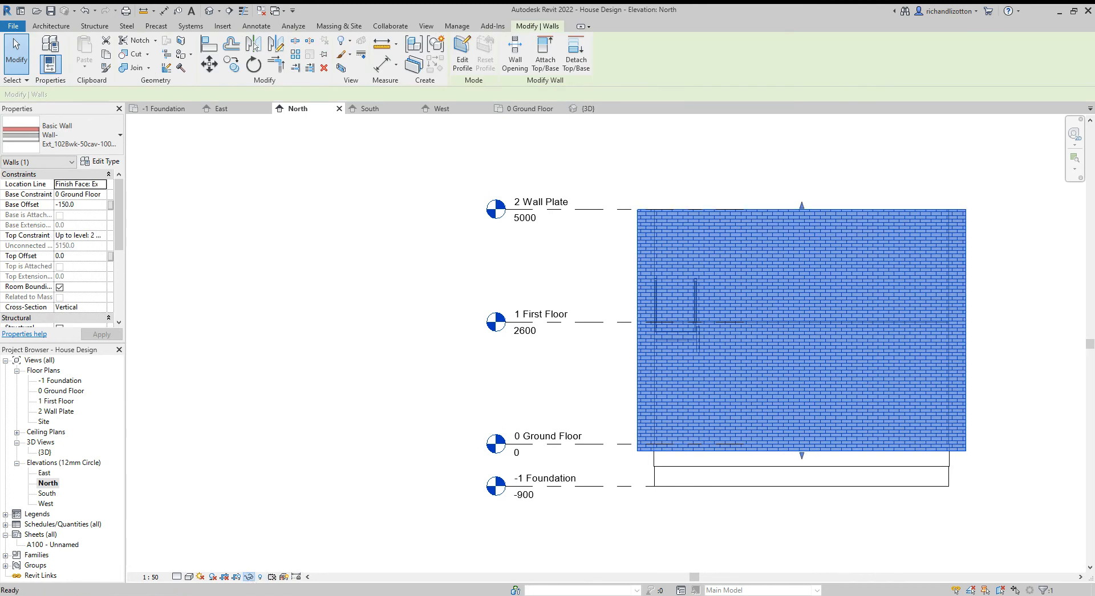
{"action": "left_click", "coordinate": [270, 548]}
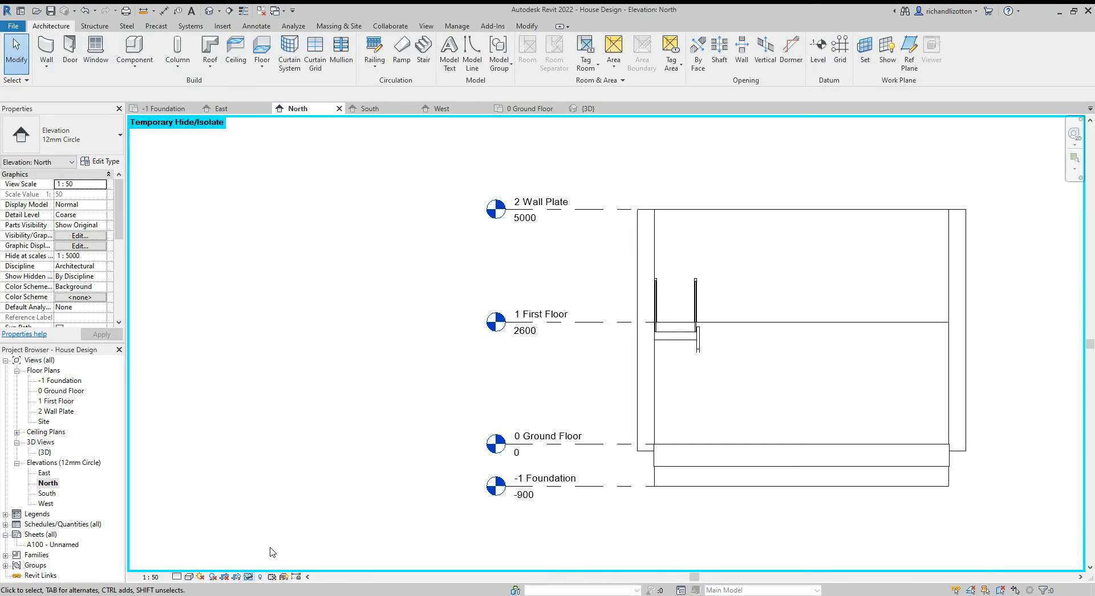
- Open the profile of the full-width internal wall at the stair's top end for editing
{"action": "left_click", "coordinate": [710, 326]}
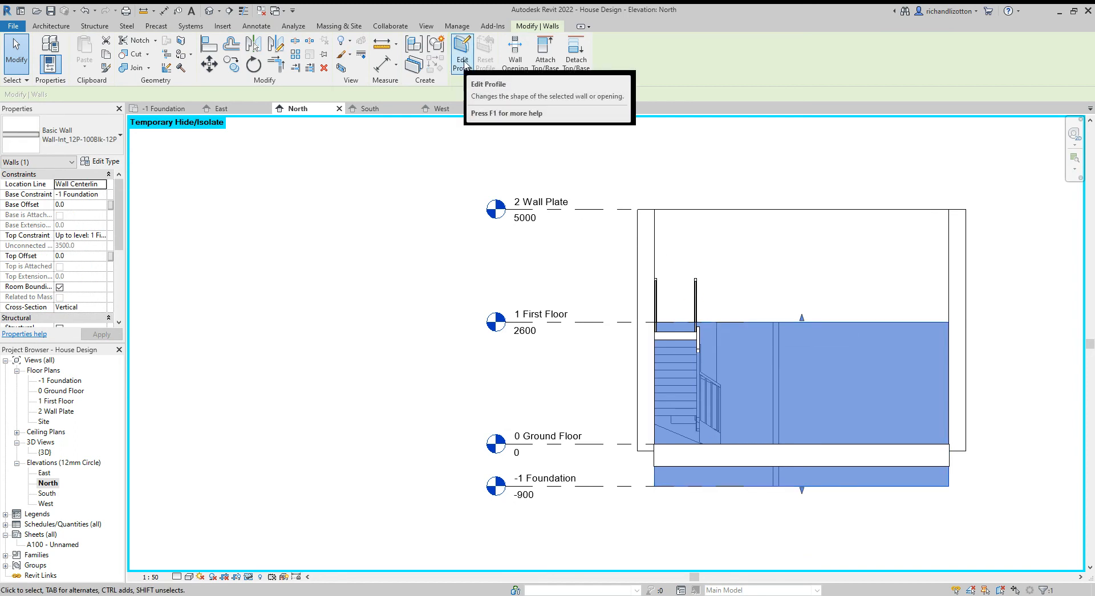
{"action": "left_click", "coordinate": [463, 61]}
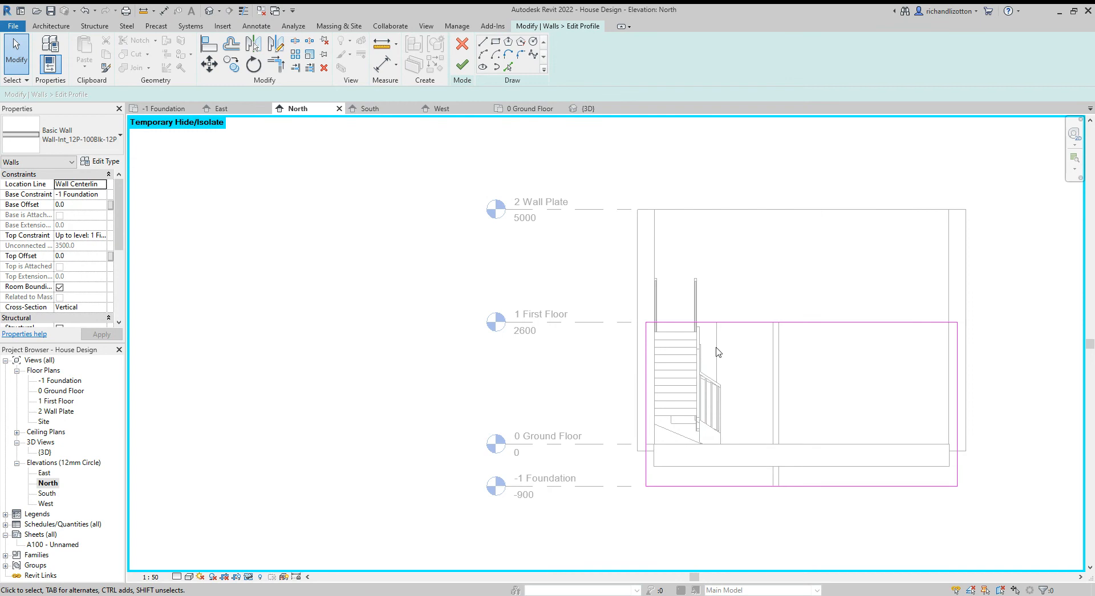
{"action": "scroll", "coordinate": [717, 352], "scroll_direction": "up", "scroll_amount": 5}
{"action": "middle_click_drag", "start_coordinate": [723, 359], "coordinate": [649, 299]}
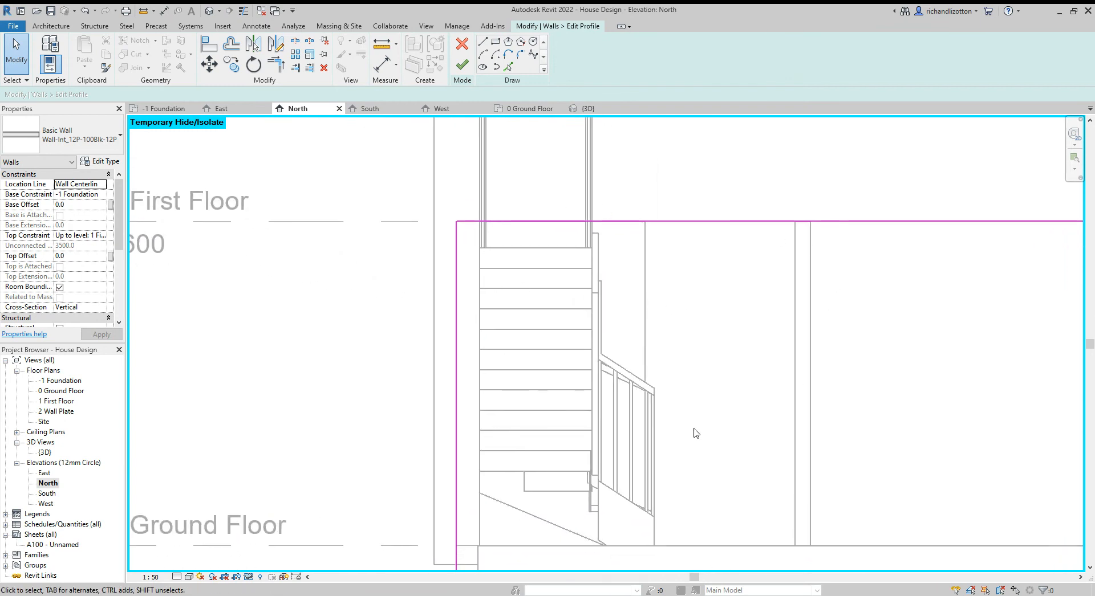
{"action": "scroll", "coordinate": [696, 433], "scroll_direction": "down", "scroll_amount": 3}
{"action": "scroll", "coordinate": [735, 356], "scroll_direction": "up", "scroll_amount": 2}
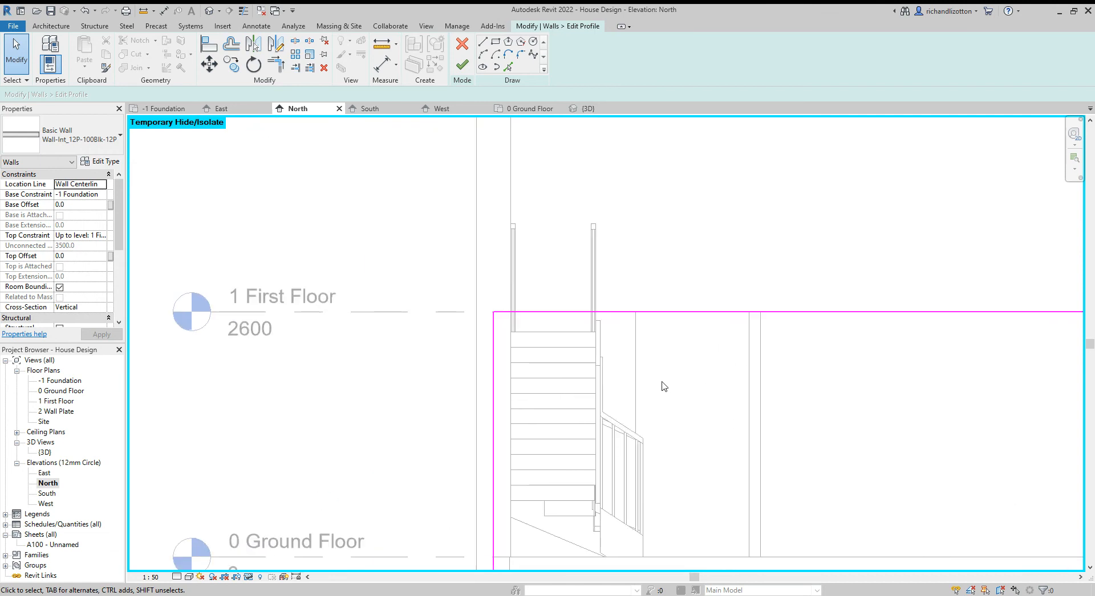
{"action": "scroll", "coordinate": [664, 387], "scroll_direction": "down", "scroll_amount": 2}
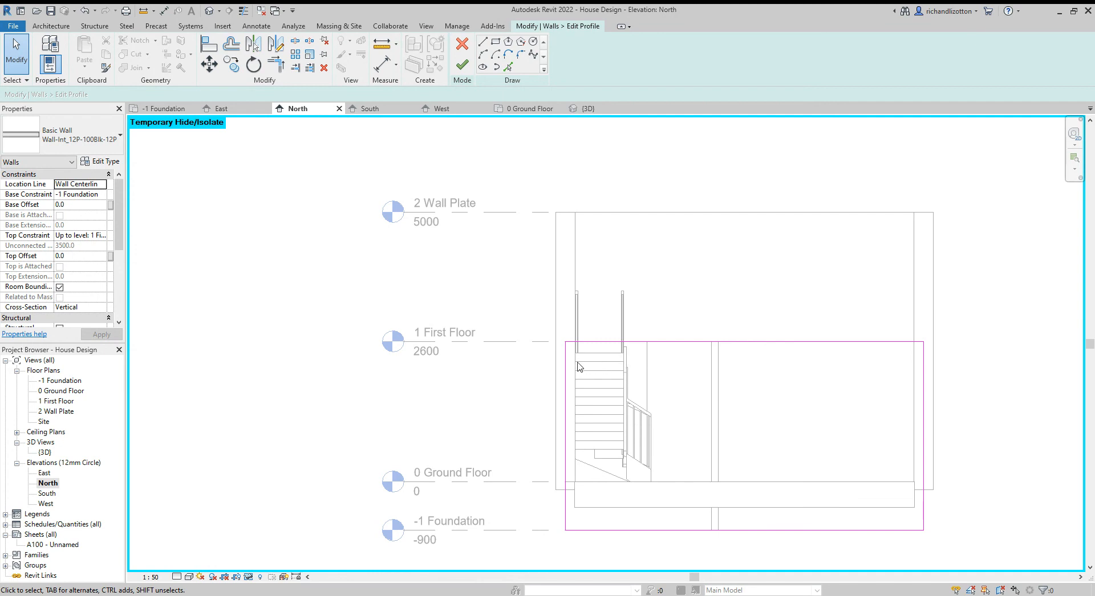
{"action": "scroll", "coordinate": [602, 225], "scroll_direction": "up", "scroll_amount": 1}
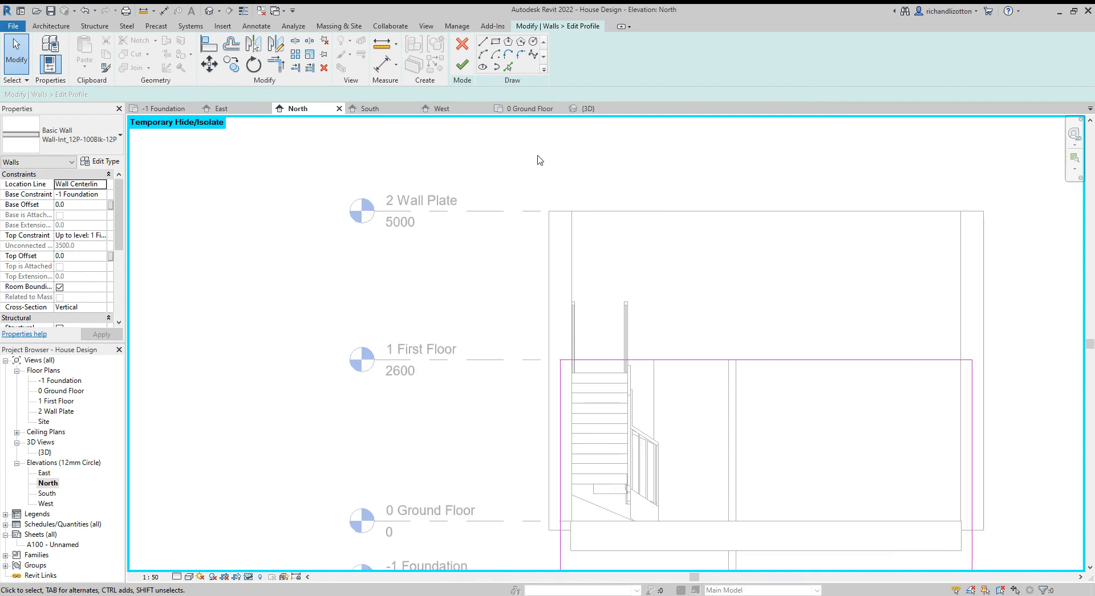
- Sketch a notch about 1132 mm wide and 571 mm deep in the wall profile's upper corner, from the stair stringer to the wall's end
{"action": "left_click", "coordinate": [482, 44]}
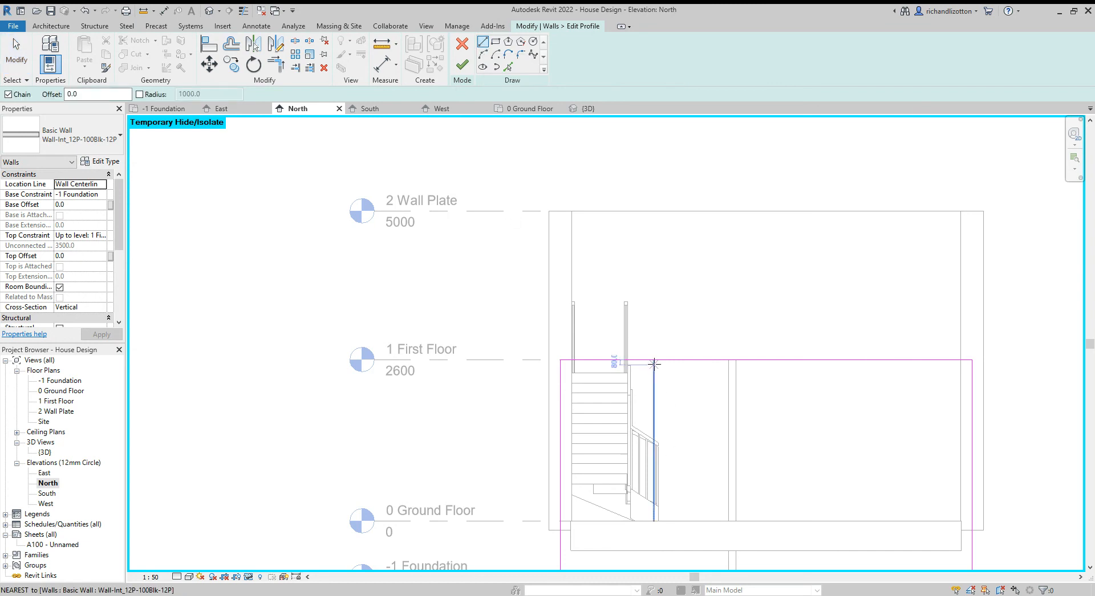
{"action": "scroll", "coordinate": [644, 391], "scroll_direction": "up", "scroll_amount": 4}
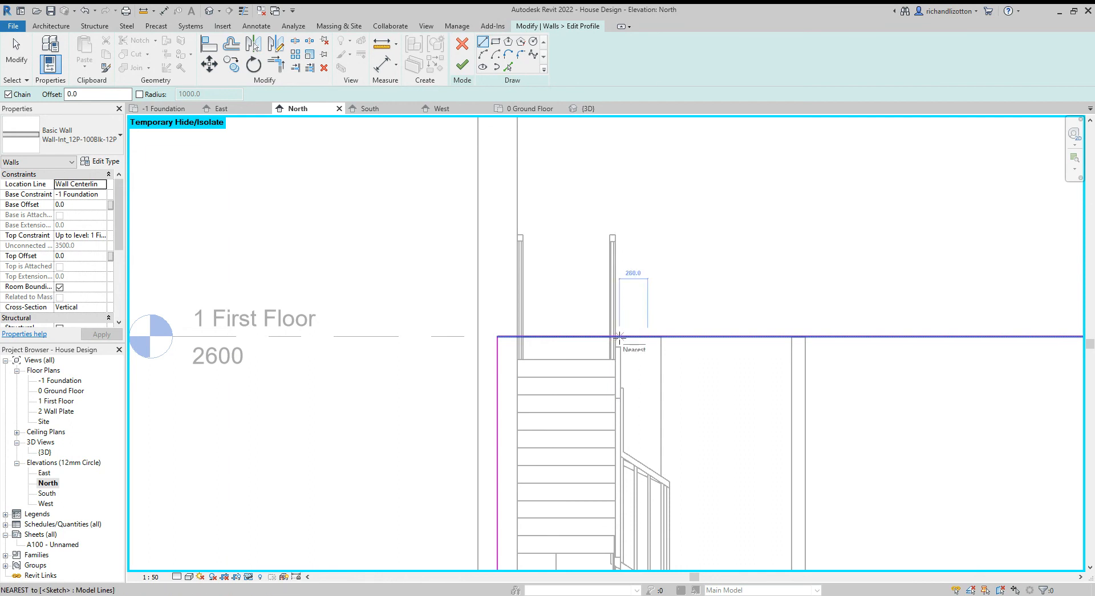
{"action": "left_click", "coordinate": [619, 337]}
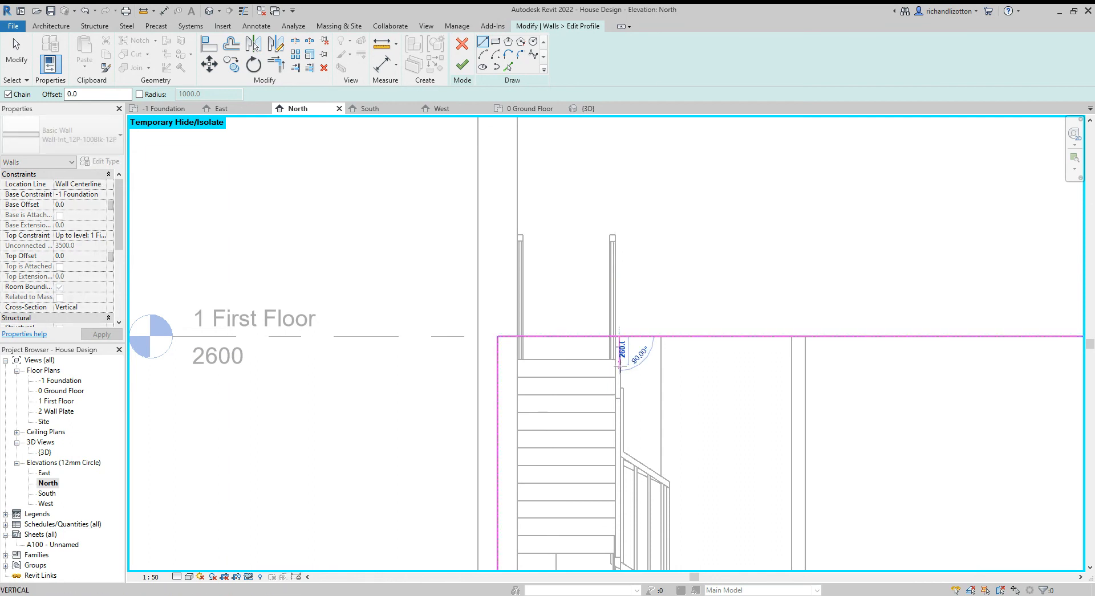
{"action": "key", "text": "Escape"}
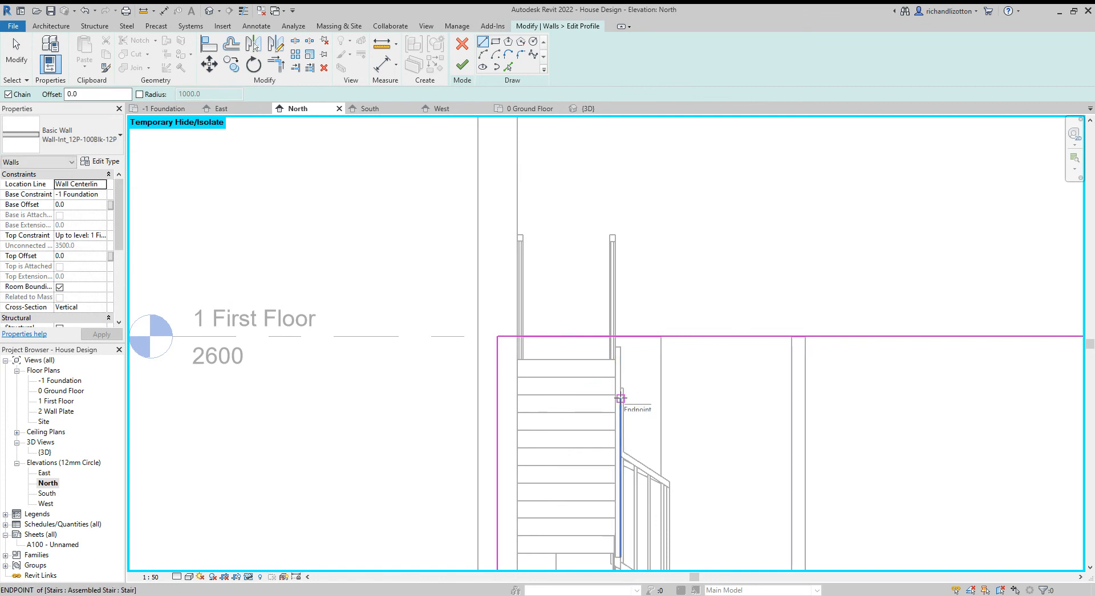
{"action": "left_click", "coordinate": [620, 398]}
{"action": "left_click", "coordinate": [621, 337]}
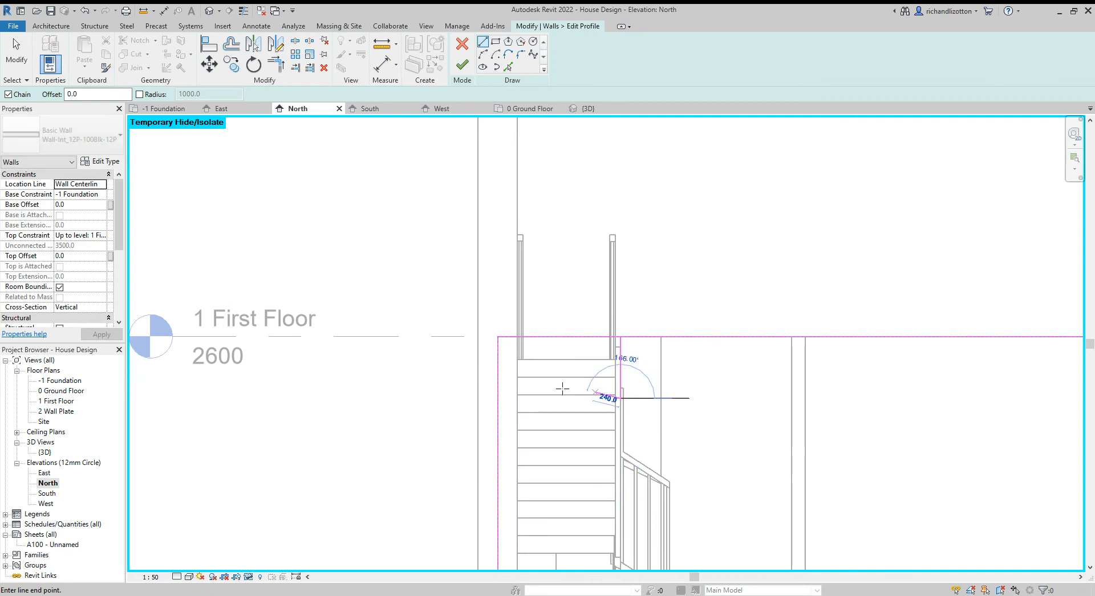
{"action": "left_click", "coordinate": [621, 398]}
{"action": "left_click", "coordinate": [496, 398]}
{"action": "key", "text": "Escape"}
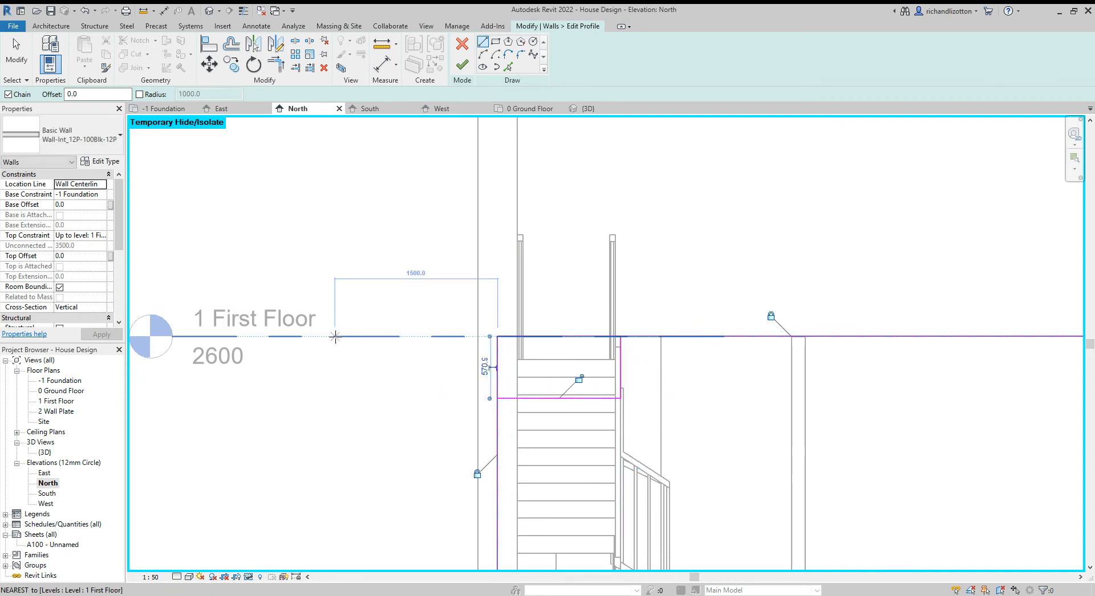
- Trim the wall's upper and side profile edges to the notch lines and finish the profile
{"action": "left_click", "coordinate": [285, 67]}
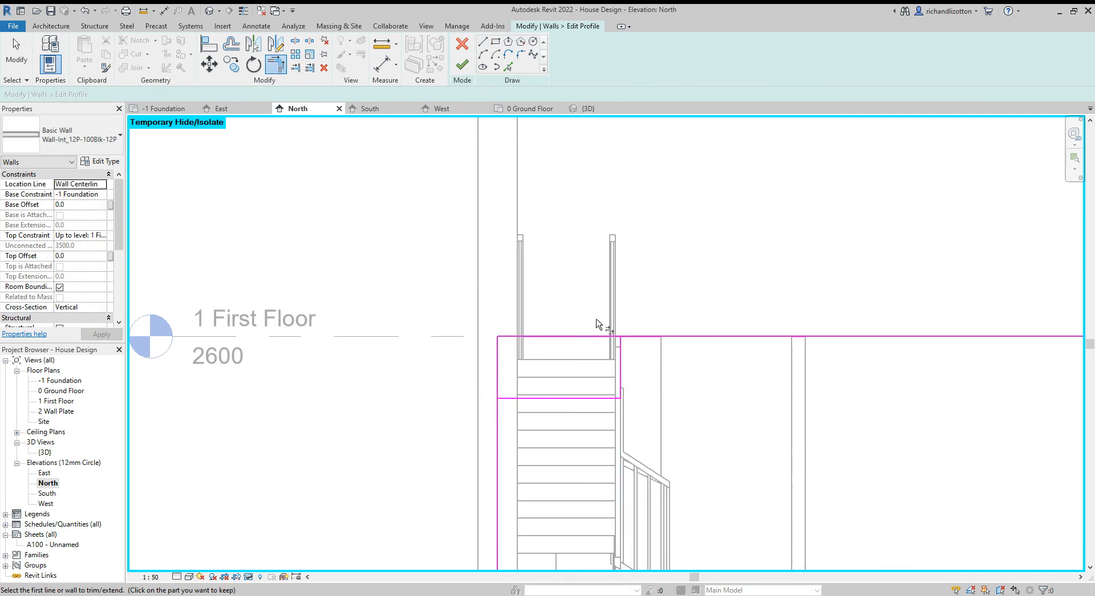
{"action": "left_click", "coordinate": [621, 367]}
{"action": "left_click", "coordinate": [637, 337]}
{"action": "left_click", "coordinate": [498, 423]}
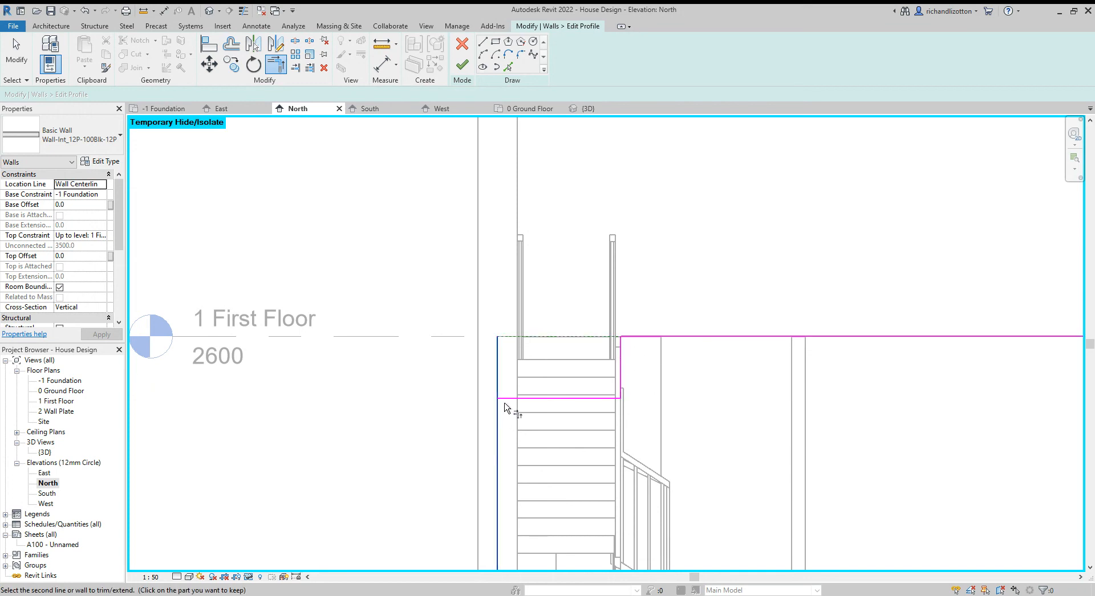
{"action": "left_click", "coordinate": [503, 399]}
{"action": "scroll", "coordinate": [733, 383], "scroll_direction": "down", "scroll_amount": 3}
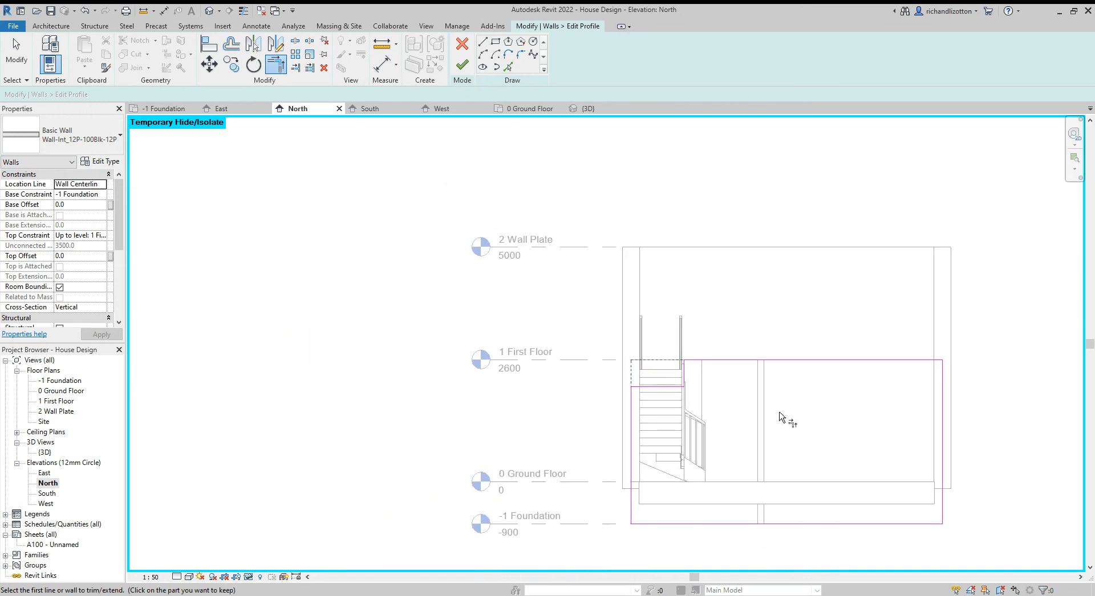
{"action": "middle_click_drag", "start_coordinate": [787, 416], "coordinate": [697, 420]}
{"action": "left_click", "coordinate": [461, 64]}
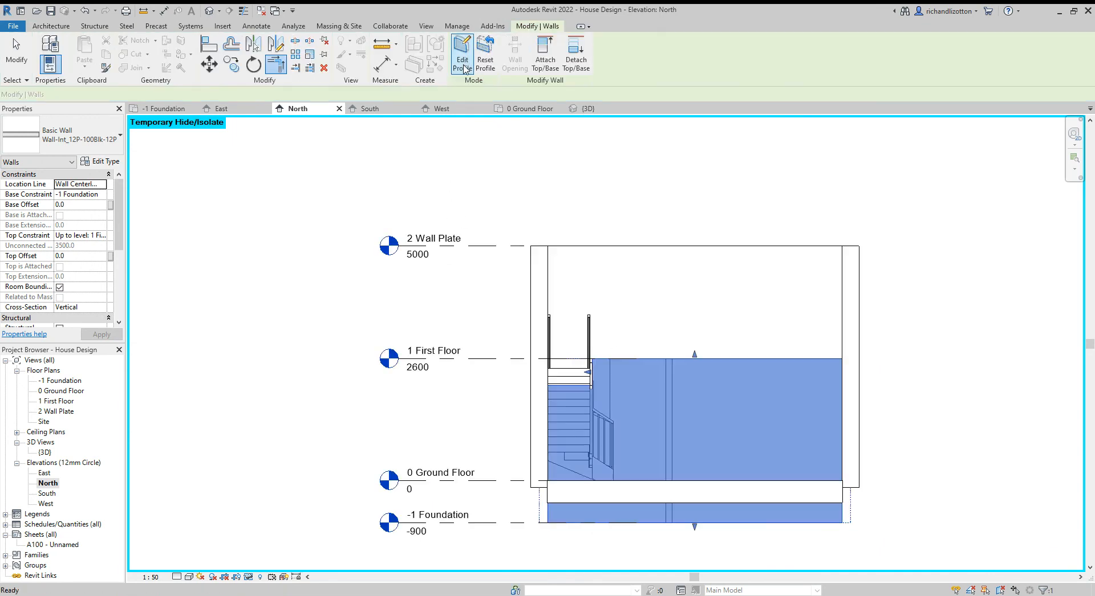
- Examine the notched wall beneath the stair's top end in the North elevation and the 3D view
{"action": "scroll", "coordinate": [643, 354], "scroll_direction": "up", "scroll_amount": 5}
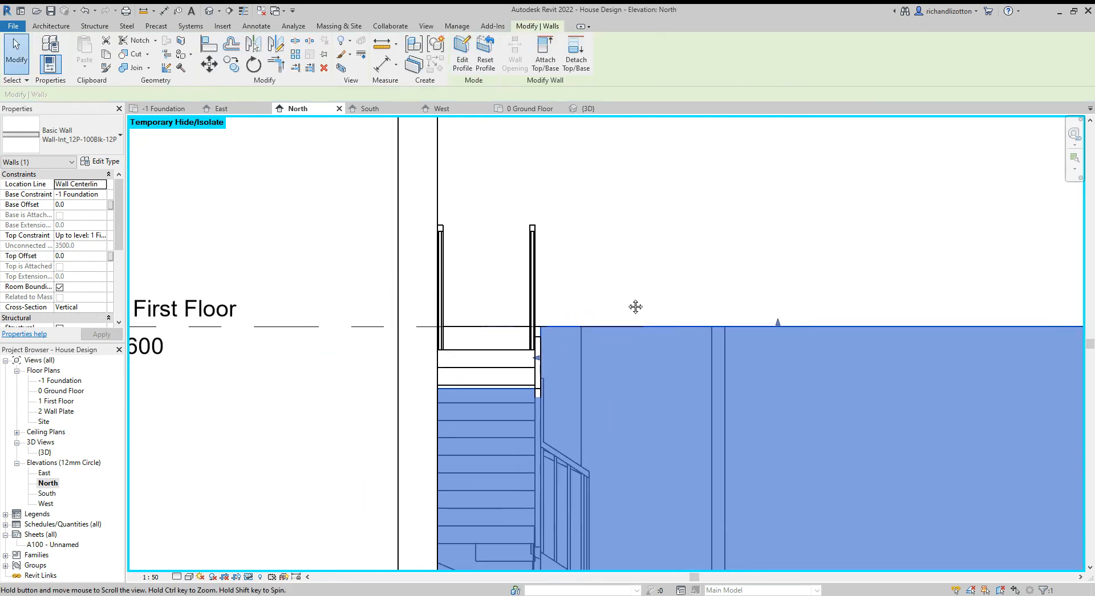
{"action": "left_click", "coordinate": [647, 227]}
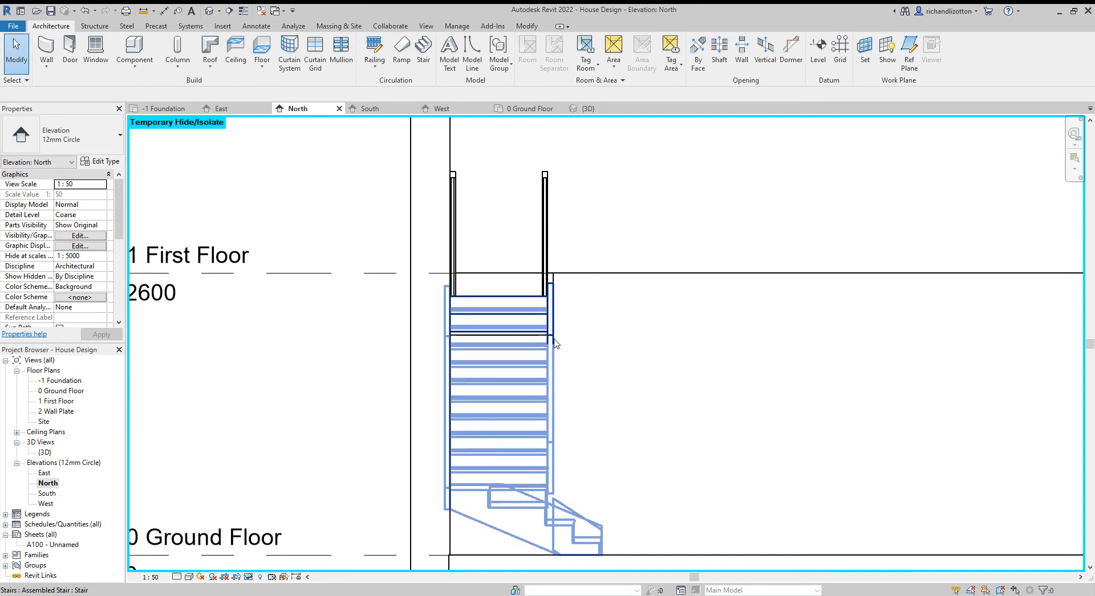
{"action": "left_click", "coordinate": [590, 108]}
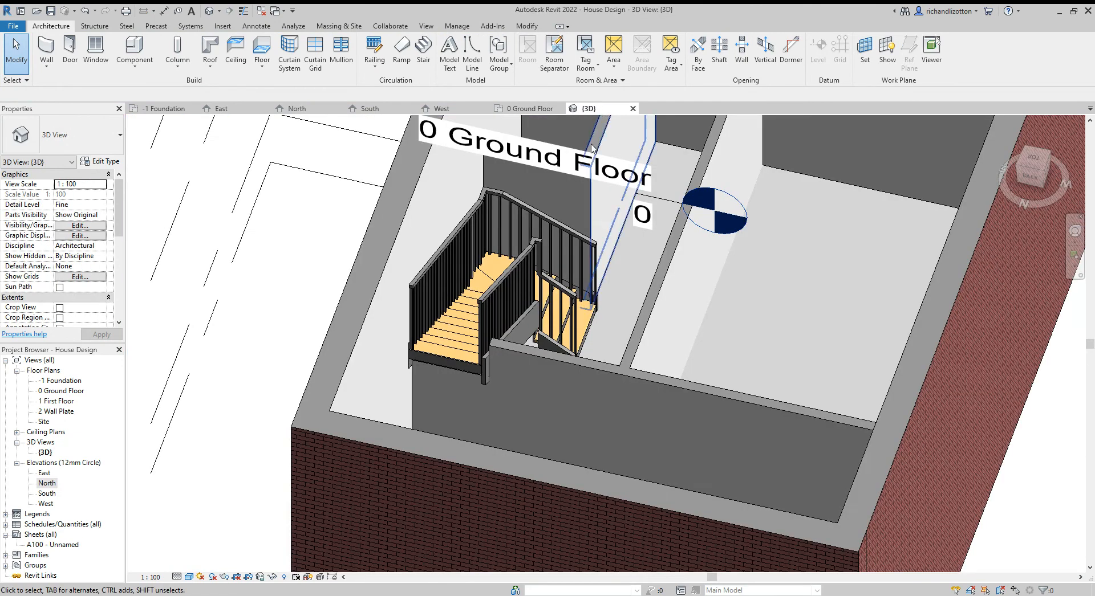
{"action": "middle_click_drag", "start_coordinate": [624, 417], "coordinate": [452, 443], "text": "shift"}
{"action": "left_click", "coordinate": [539, 369]}
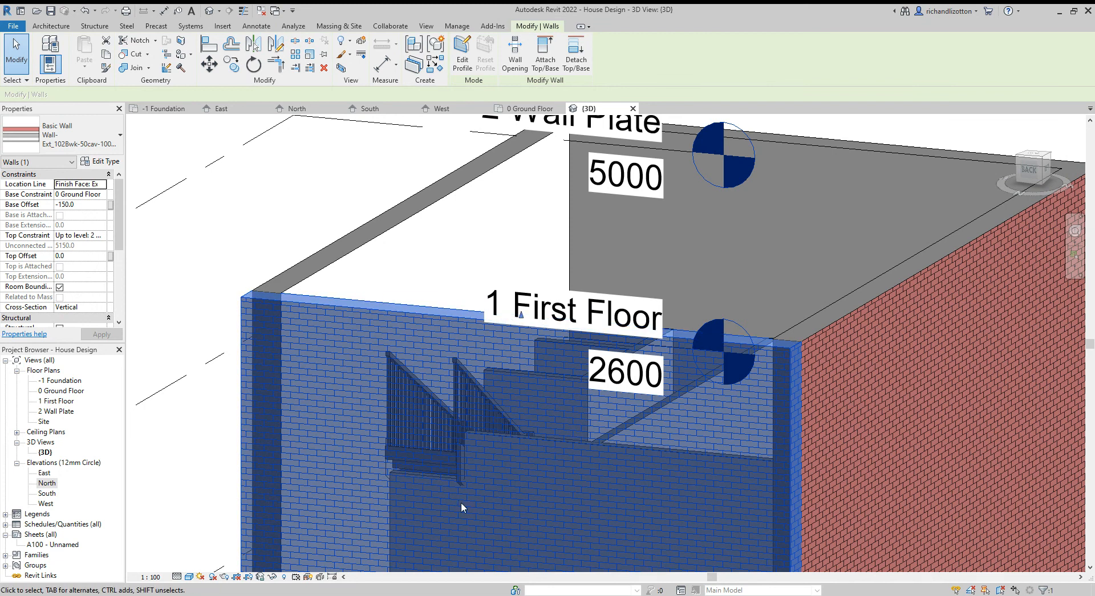
{"action": "middle_click_drag", "start_coordinate": [461, 502], "coordinate": [432, 514], "text": "shift"}
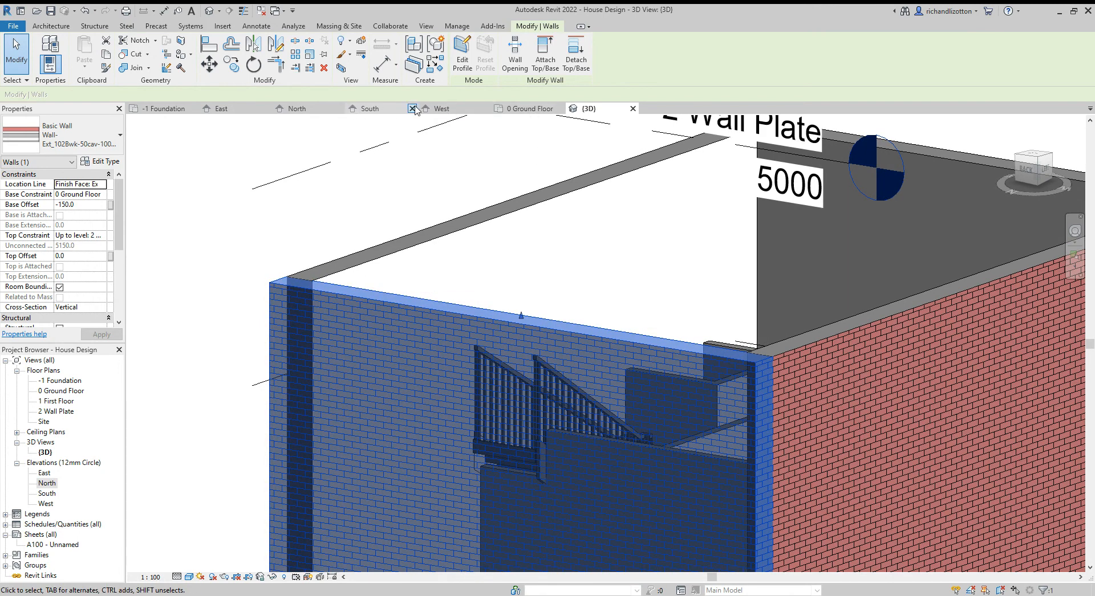
- Reopen the notched wall's profile in the North elevation, raise the notch's lower edge to about 545 mm below the wall top, and finish
{"action": "left_click", "coordinate": [298, 109]}
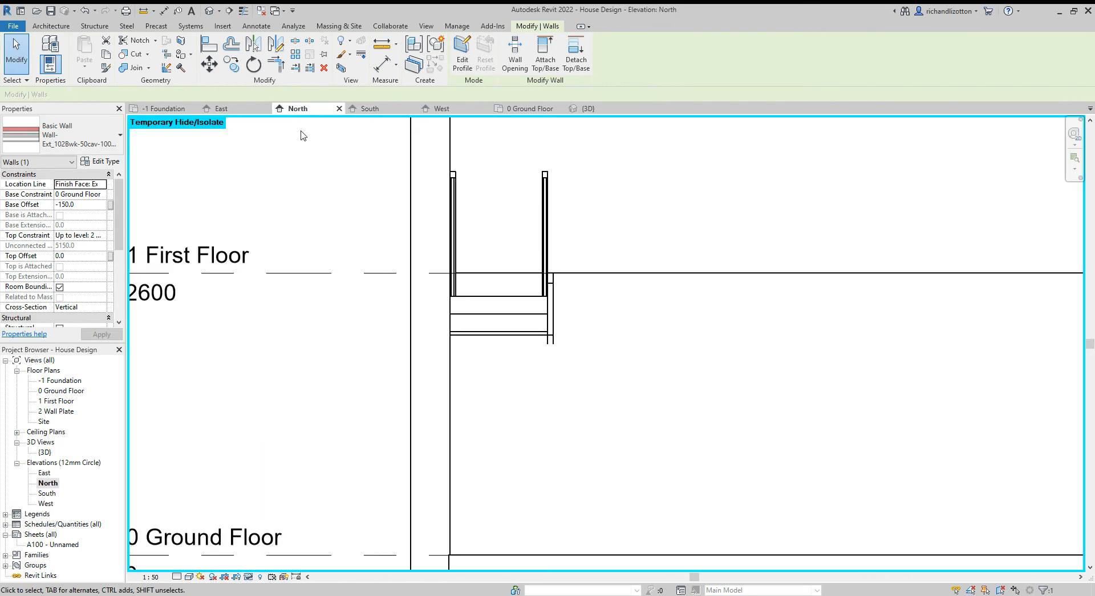
{"action": "left_click", "coordinate": [591, 278]}
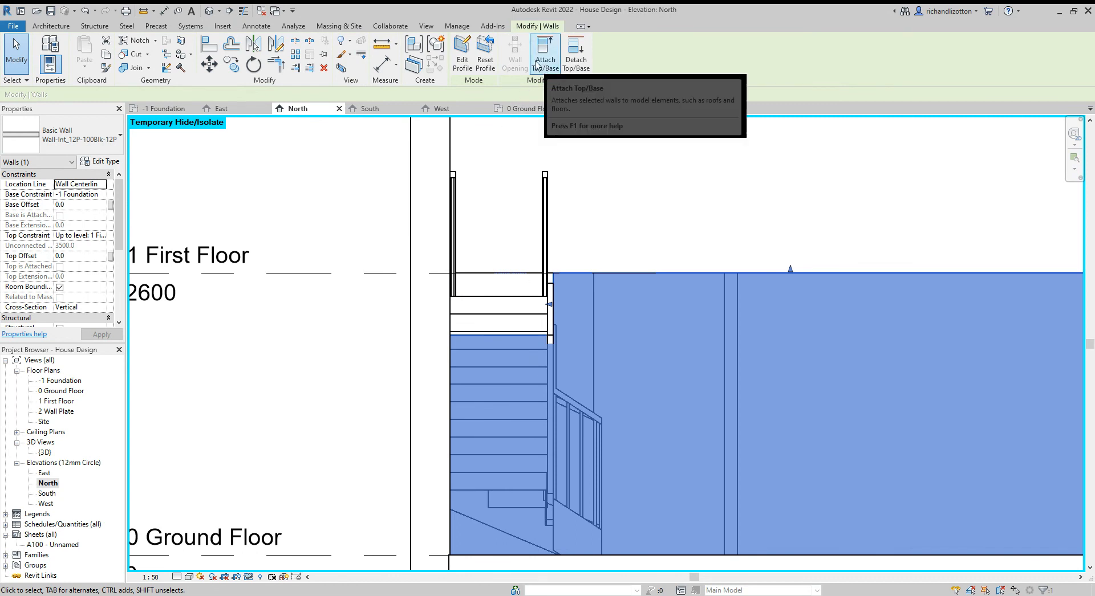
{"action": "left_click", "coordinate": [463, 54]}
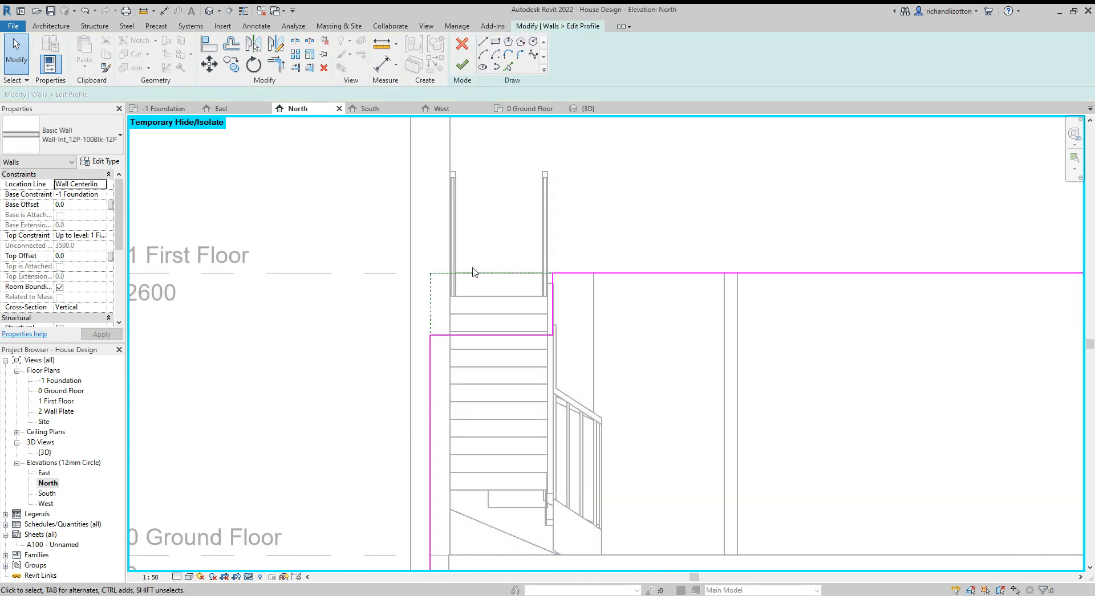
{"action": "left_click", "coordinate": [502, 336]}
{"action": "scroll", "coordinate": [520, 365], "scroll_direction": "up", "scroll_amount": 4}
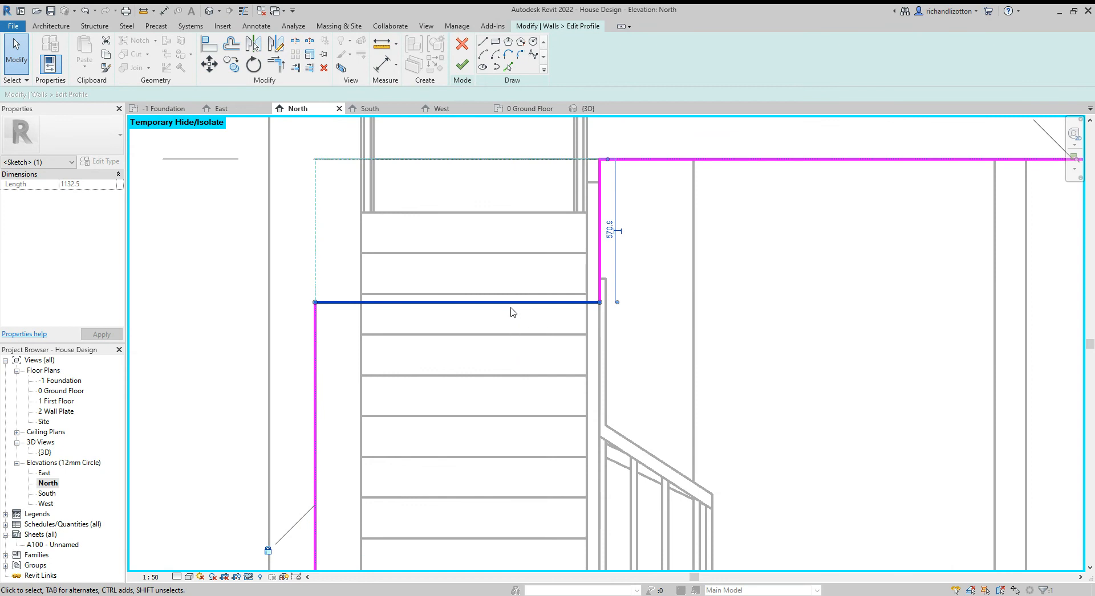
{"action": "left_click_drag", "start_coordinate": [510, 303], "coordinate": [507, 296]}
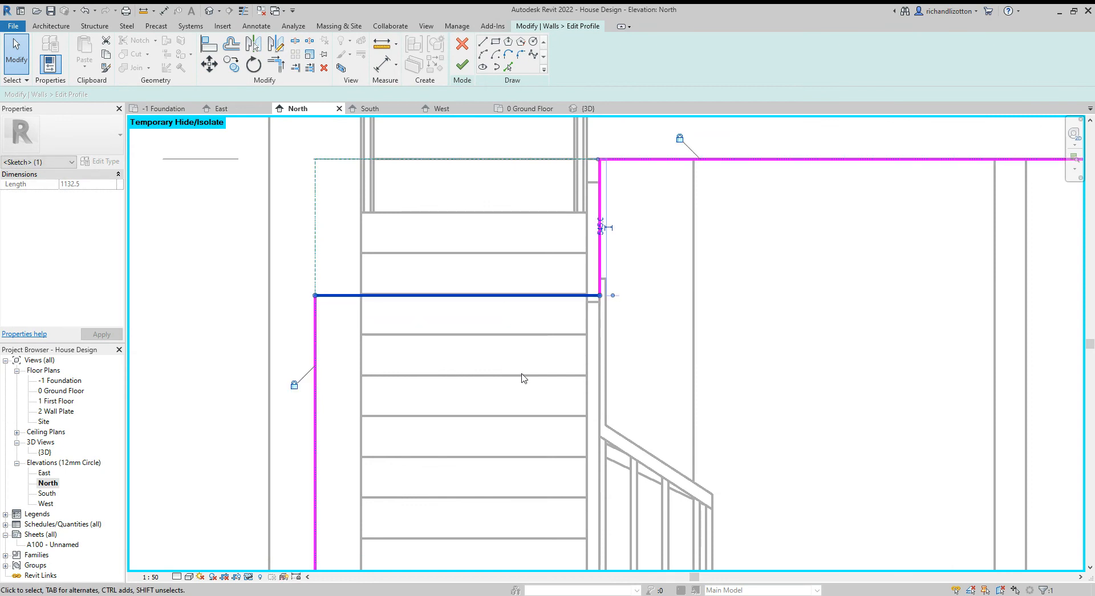
{"action": "left_click", "coordinate": [728, 144]}
{"action": "left_click", "coordinate": [466, 64]}
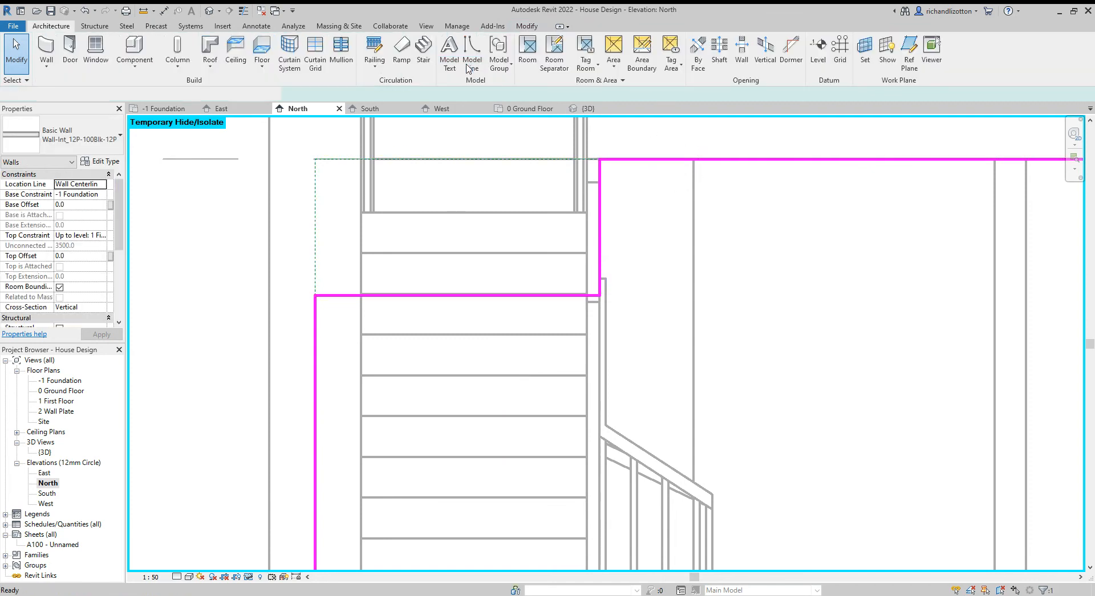
- Check the fit between the reshaped wall and the stair's top end from several angles in the 3D view
{"action": "left_click", "coordinate": [587, 108]}
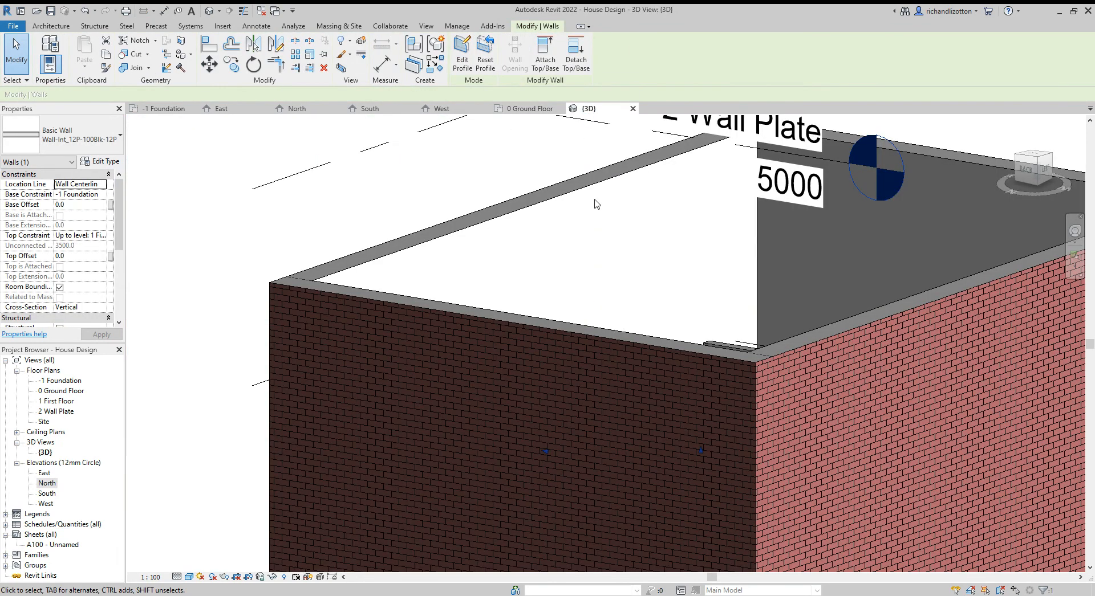
{"action": "middle_click_drag", "start_coordinate": [700, 279], "coordinate": [576, 429], "text": "shift"}
{"action": "left_click", "coordinate": [366, 251]}
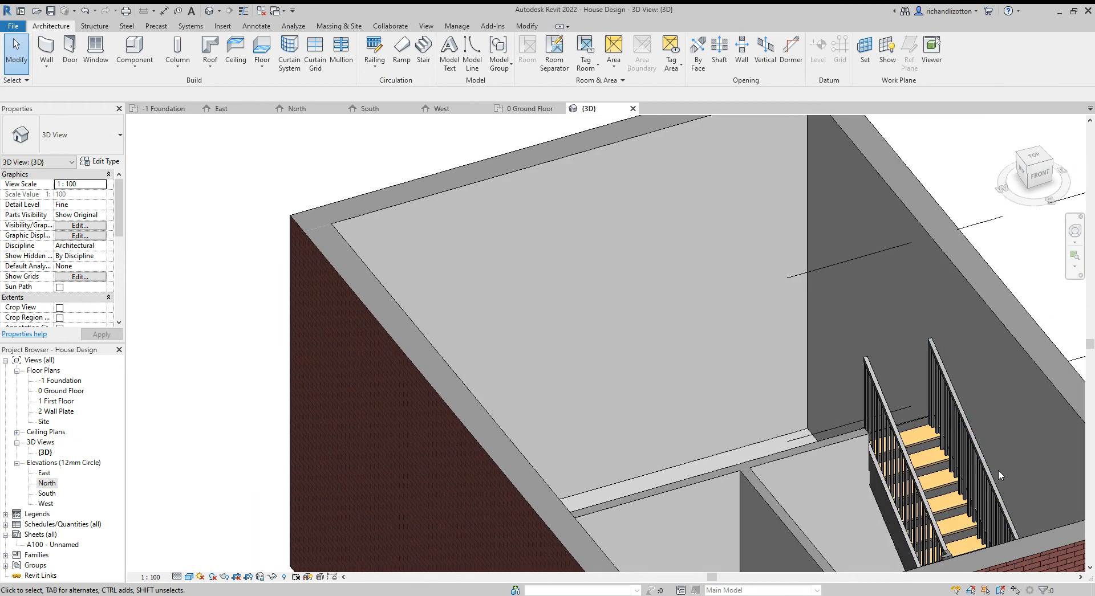
{"action": "middle_click_drag", "start_coordinate": [666, 452], "coordinate": [991, 454], "text": "shift"}
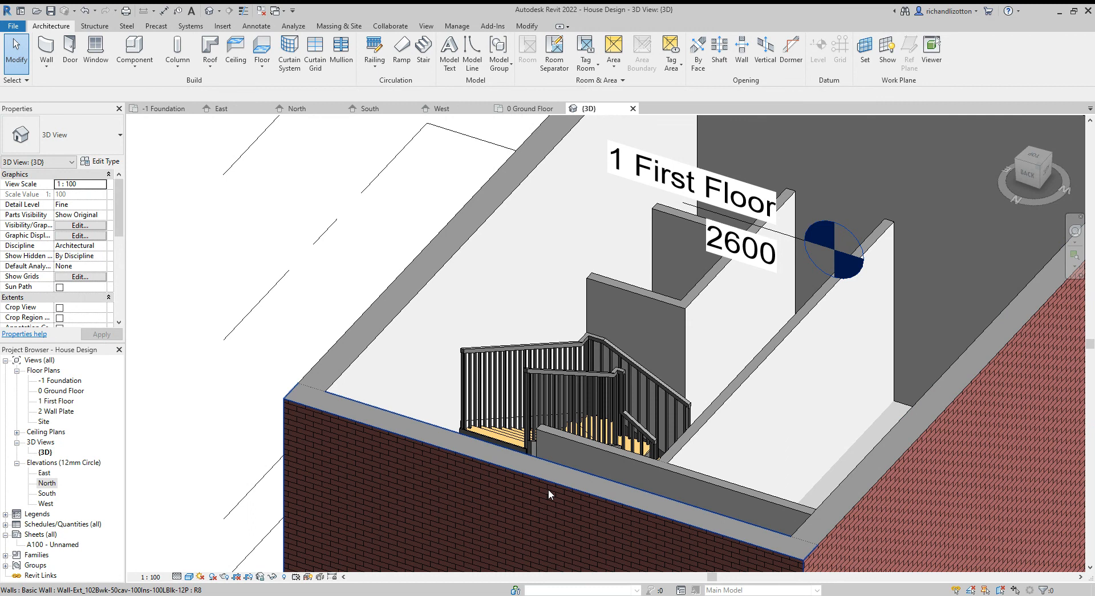
- Examine the complete stair, its railings and the surrounding walls from the left side and from above in the 3D view
{"action": "left_click", "coordinate": [546, 482]}
{"action": "middle_click_drag", "start_coordinate": [558, 514], "coordinate": [443, 486], "text": "shift"}
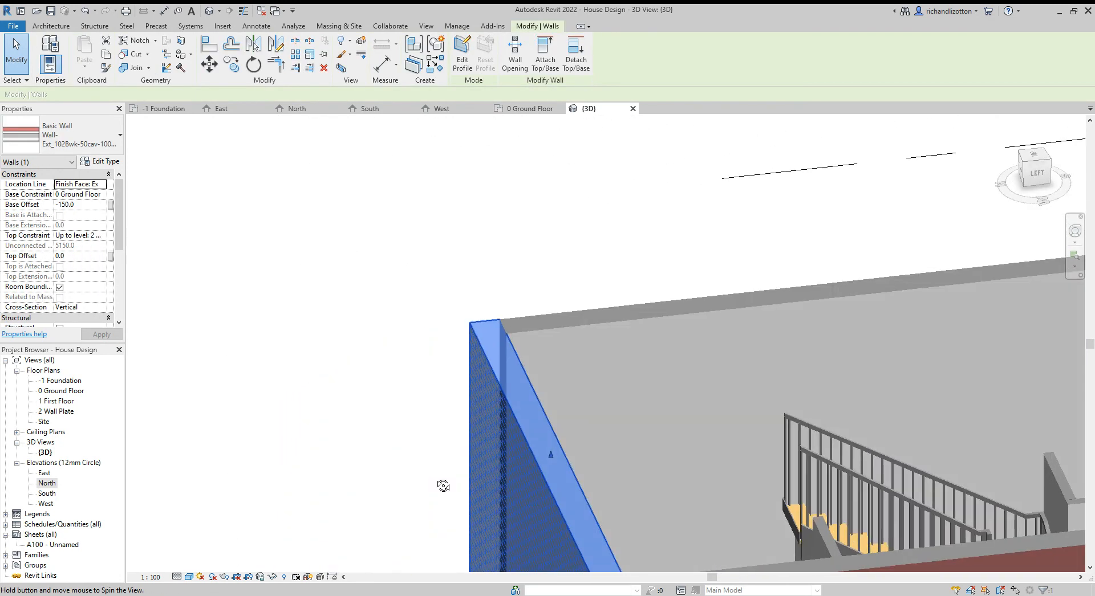
{"action": "mouse_move", "coordinate": [757, 496]}
{"action": "middle_mouse_down", "text": "shift"}
{"action": "mouse_move", "coordinate": [686, 501]}
{"action": "mouse_move", "coordinate": [492, 479]}
{"action": "mouse_move", "coordinate": [536, 455]}
{"action": "mouse_move", "coordinate": [763, 531]}
{"action": "mouse_move", "coordinate": [775, 562]}
{"action": "middle_mouse_up", "text": "shift"}
{"action": "scroll", "coordinate": [527, 450], "scroll_direction": "down", "scroll_amount": 3}
{"action": "scroll", "coordinate": [527, 451], "scroll_direction": "down", "scroll_amount": 3}
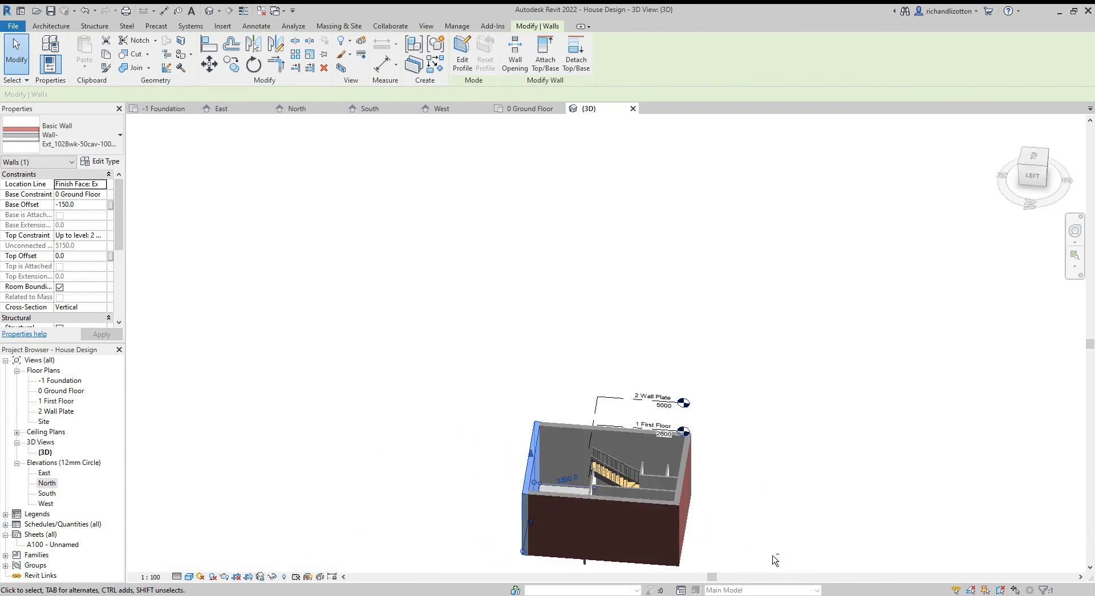
{"action": "left_click", "coordinate": [720, 513]}
{"action": "middle_click_drag", "start_coordinate": [721, 513], "coordinate": [745, 506], "text": "shift"}
{"action": "scroll", "coordinate": [572, 453], "scroll_direction": "up", "scroll_amount": 3}
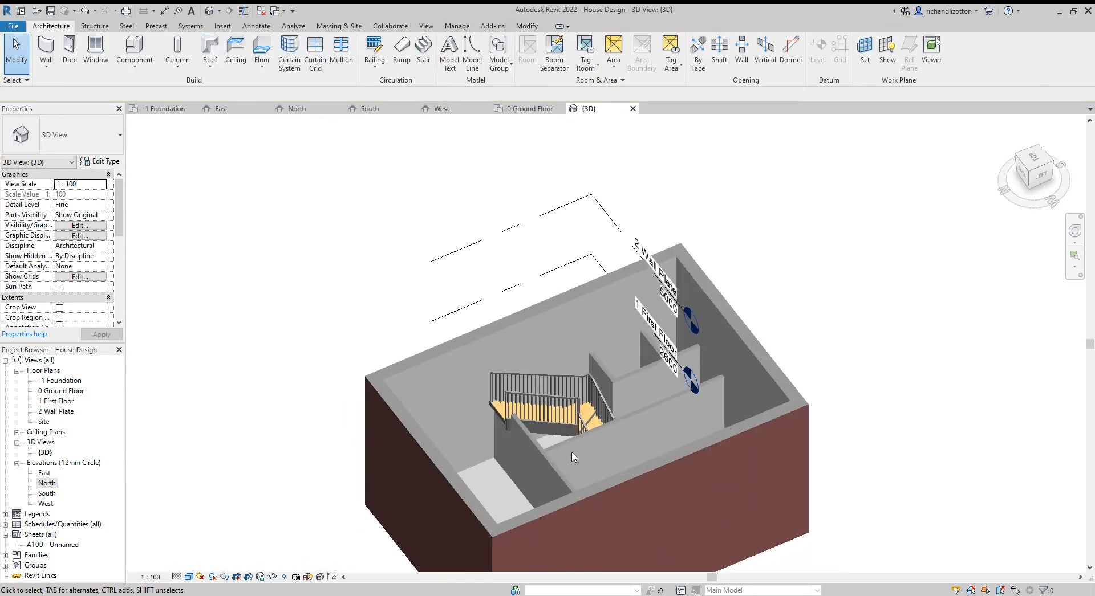
{"action": "scroll", "coordinate": [572, 453], "scroll_direction": "up", "scroll_amount": 1}
{"action": "middle_click_drag", "start_coordinate": [571, 452], "coordinate": [570, 516], "text": "shift"}
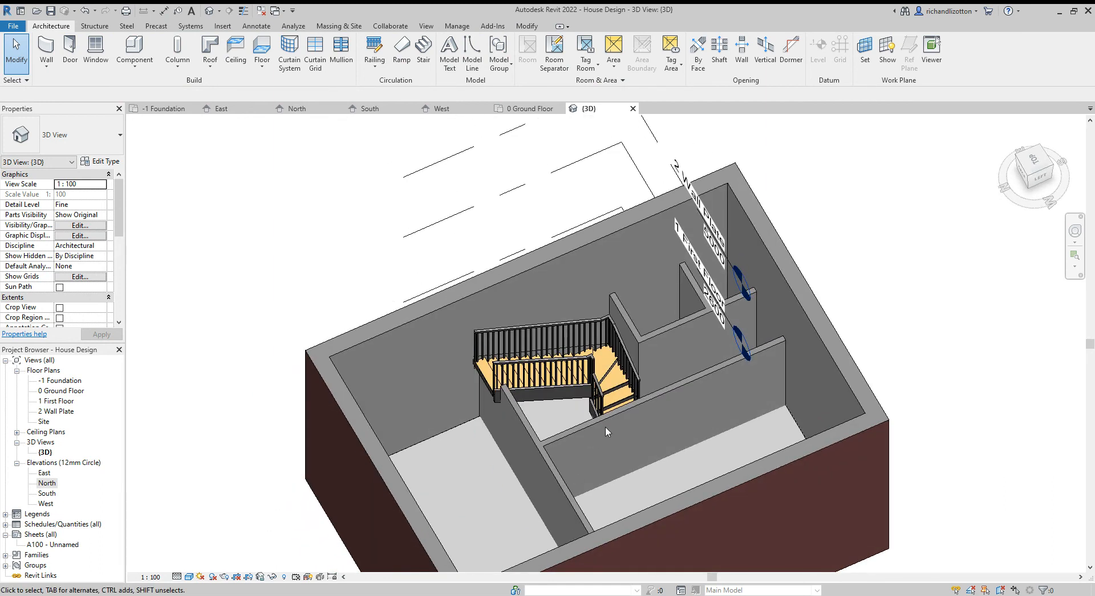
- Delete the stair's outer 1100mm railing that runs along the walls, keeping the inner railing
{"action": "mouse_move", "coordinate": [606, 432]}
{"action": "middle_mouse_down", "text": "shift"}
{"action": "mouse_move", "coordinate": [625, 453]}
{"action": "mouse_move", "coordinate": [587, 431]}
{"action": "middle_mouse_up", "text": "shift"}
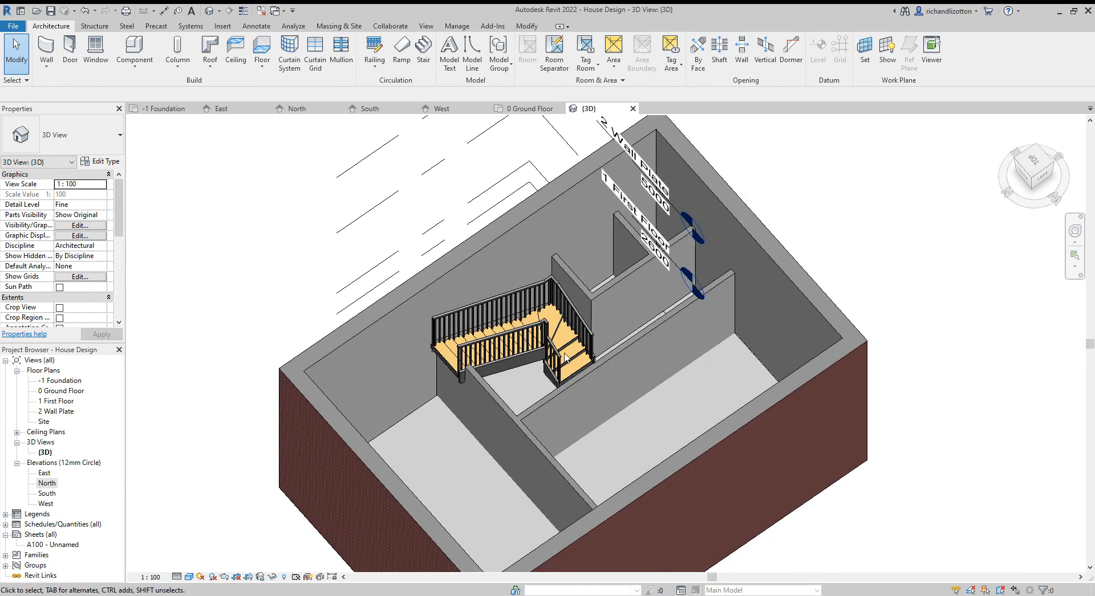
{"action": "left_click", "coordinate": [578, 321]}
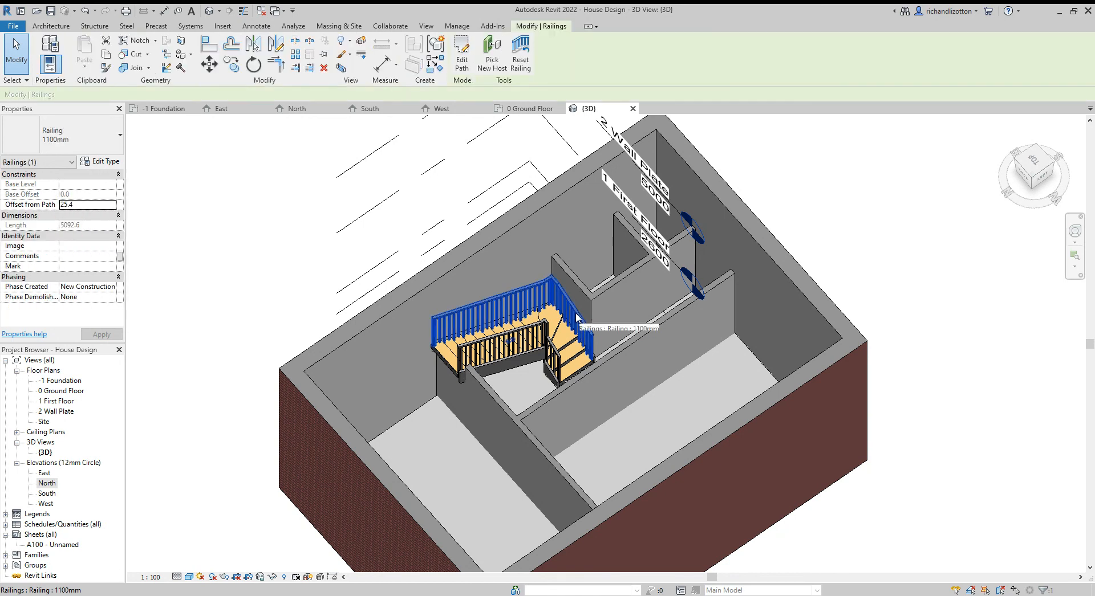
{"action": "key", "text": "Escape"}
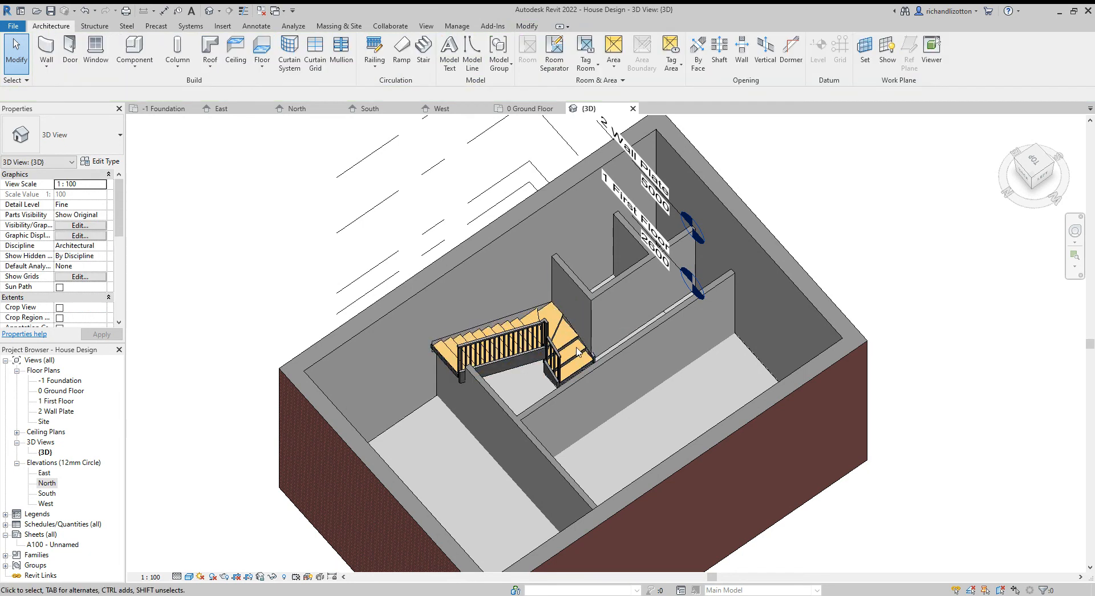
{"action": "middle_click_drag", "start_coordinate": [608, 412], "coordinate": [632, 412], "text": "shift"}
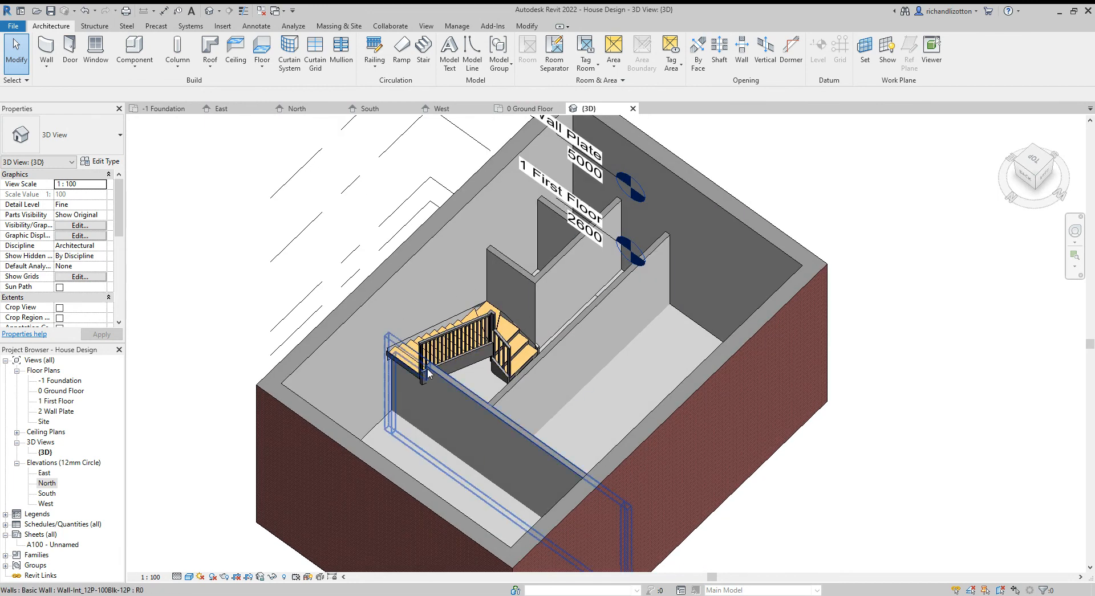